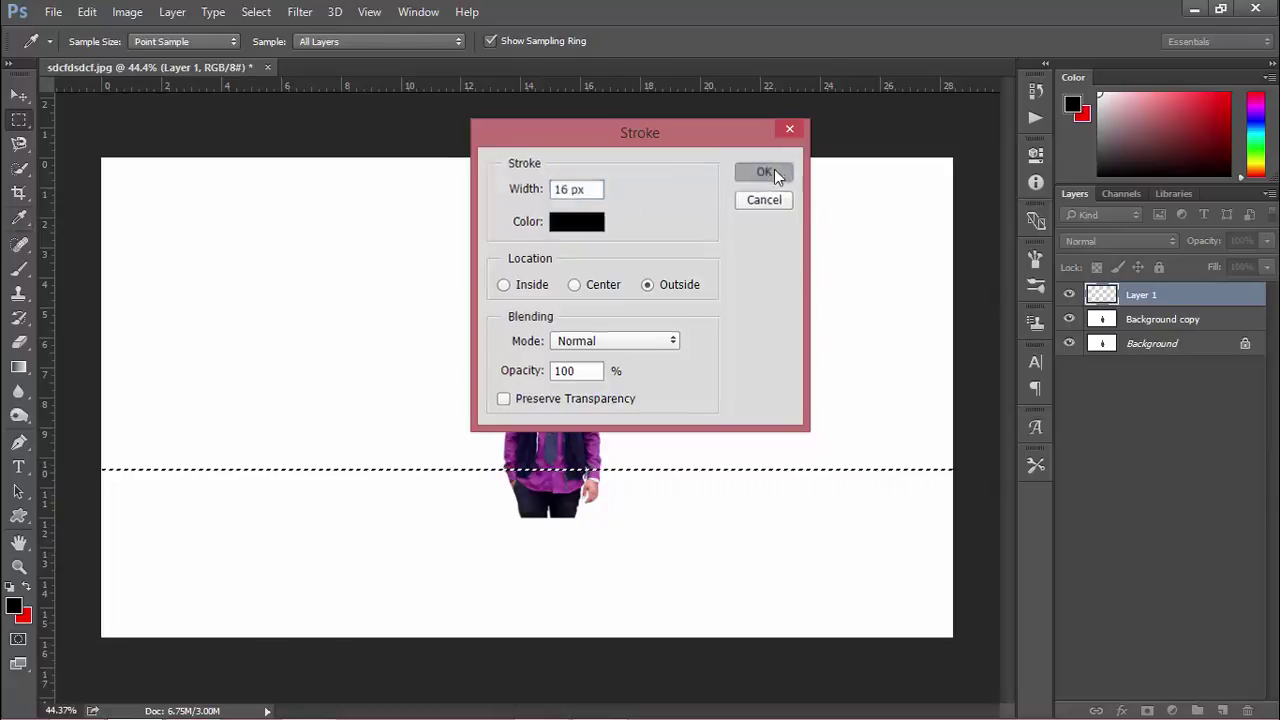
# Stroke the thin horizontal selection on Layer 1 with a 3 px black outline placed outside, and clear the selection.
pyautogui.click(771, 171)
pyautogui.rightClick(780, 331)
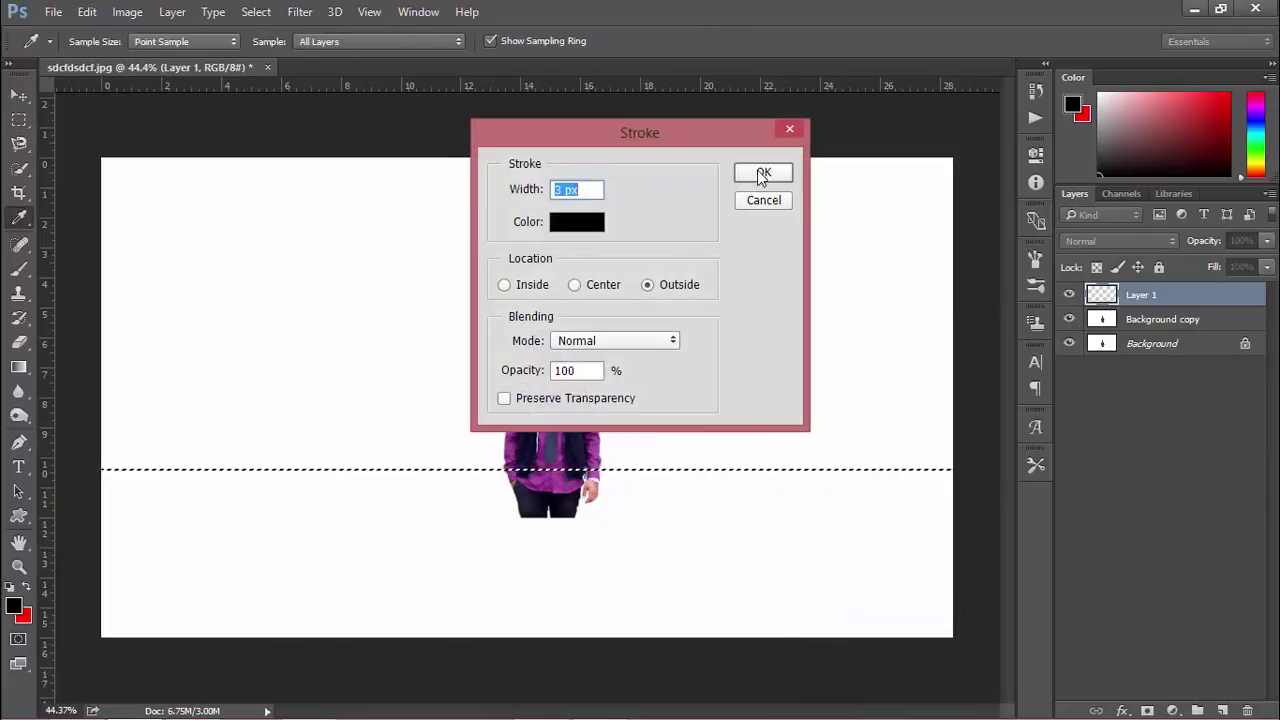
pyautogui.click(763, 172)
pyautogui.hotkey('ctrl', 'd')
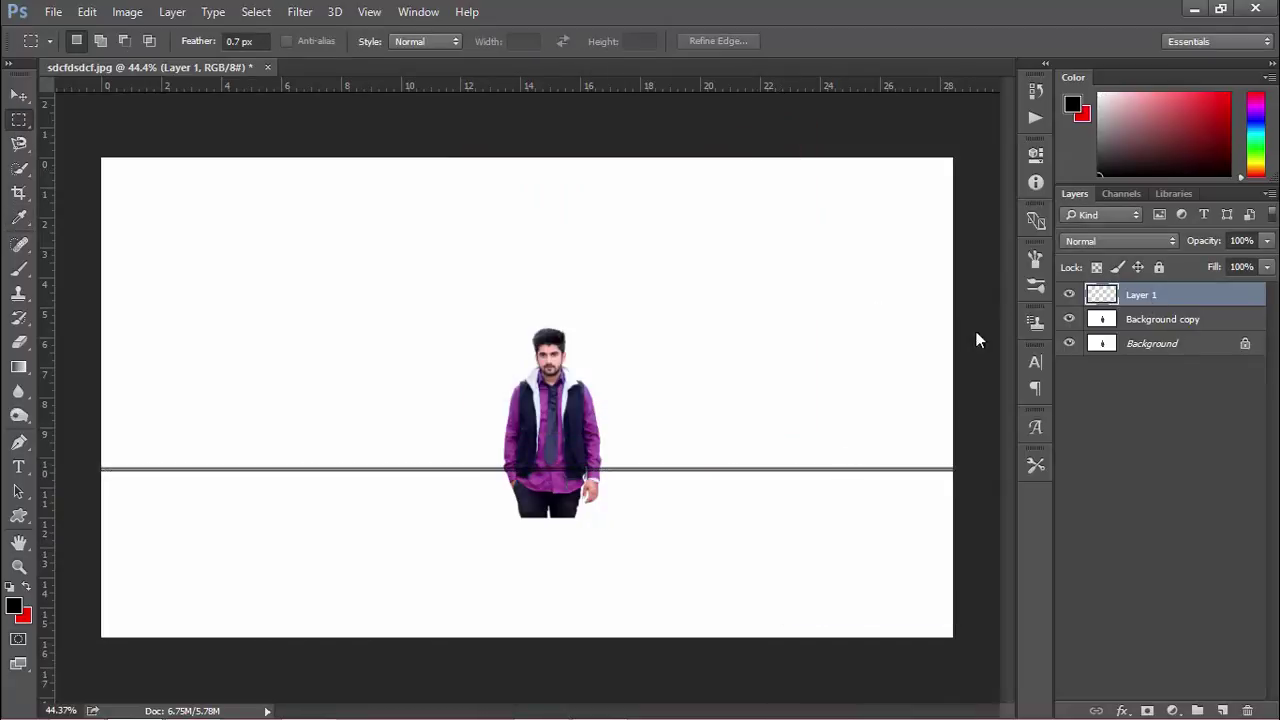
# Switch to File Explorer and open IMG_2176.psd from the SINGROT -19-6-2016 folder on drive E: in Photoshop.
pyautogui.click(194, 701)
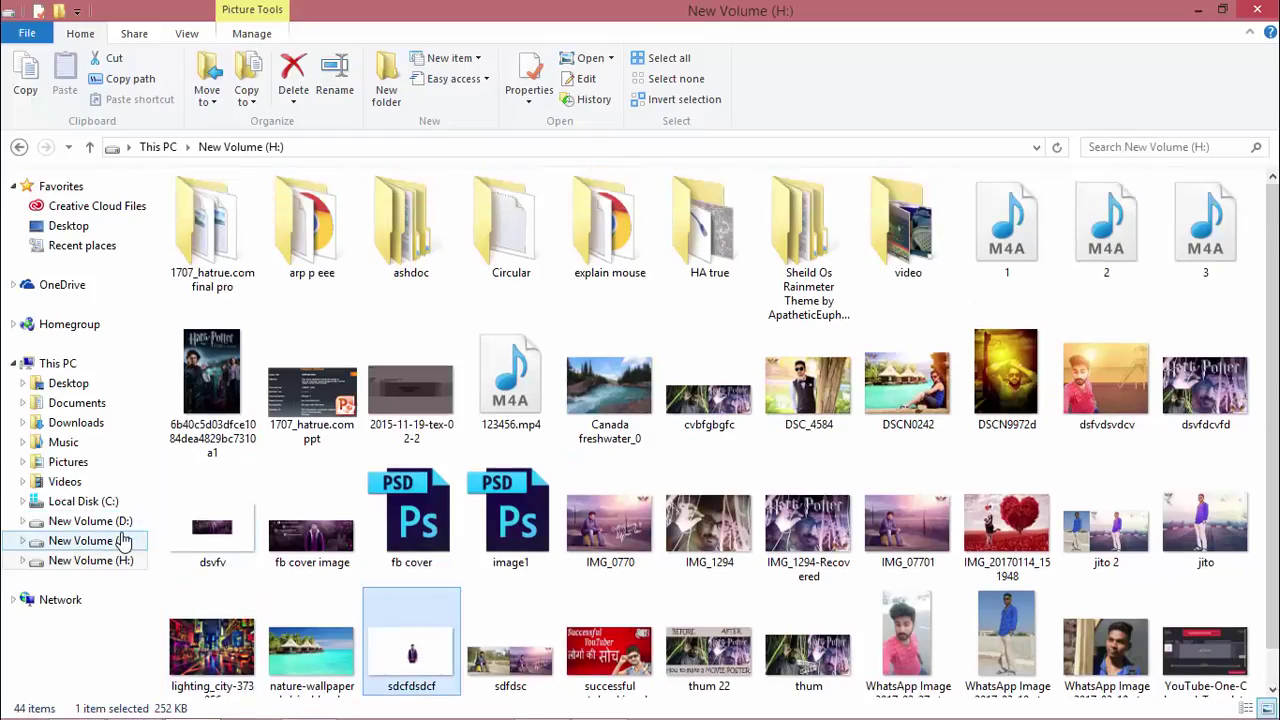
pyautogui.click(122, 539)
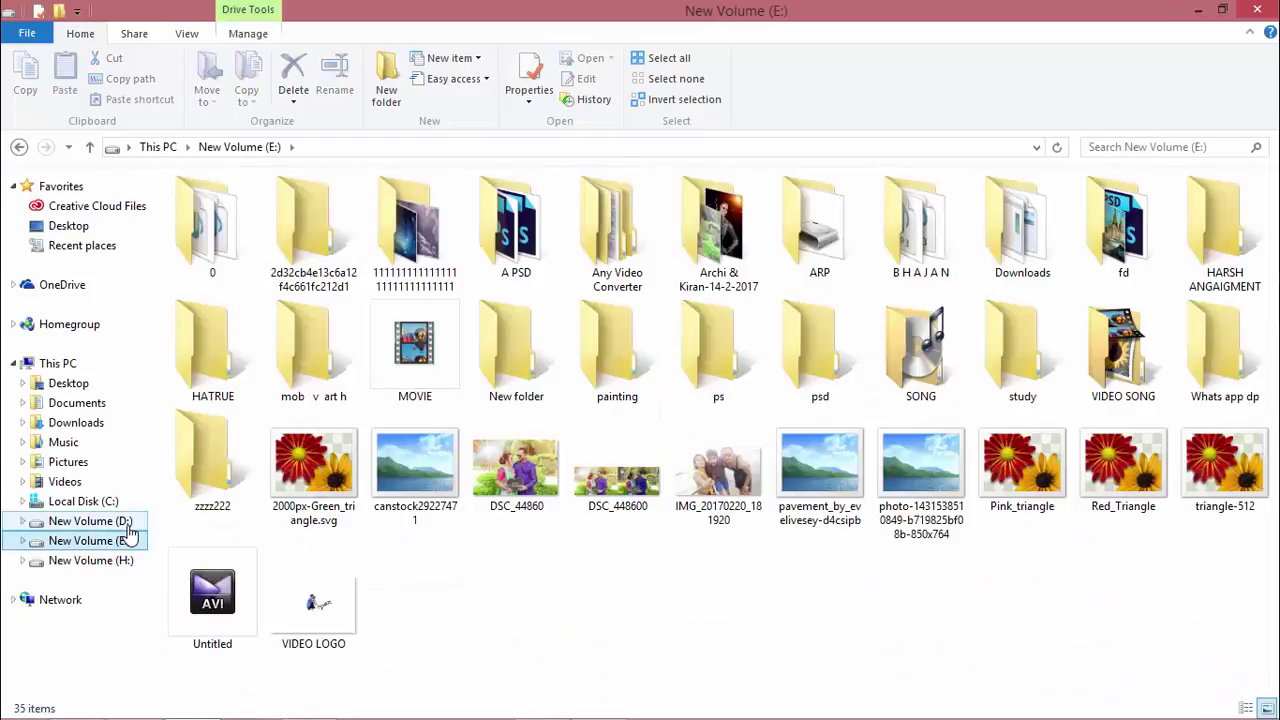
pyautogui.click(218, 333)
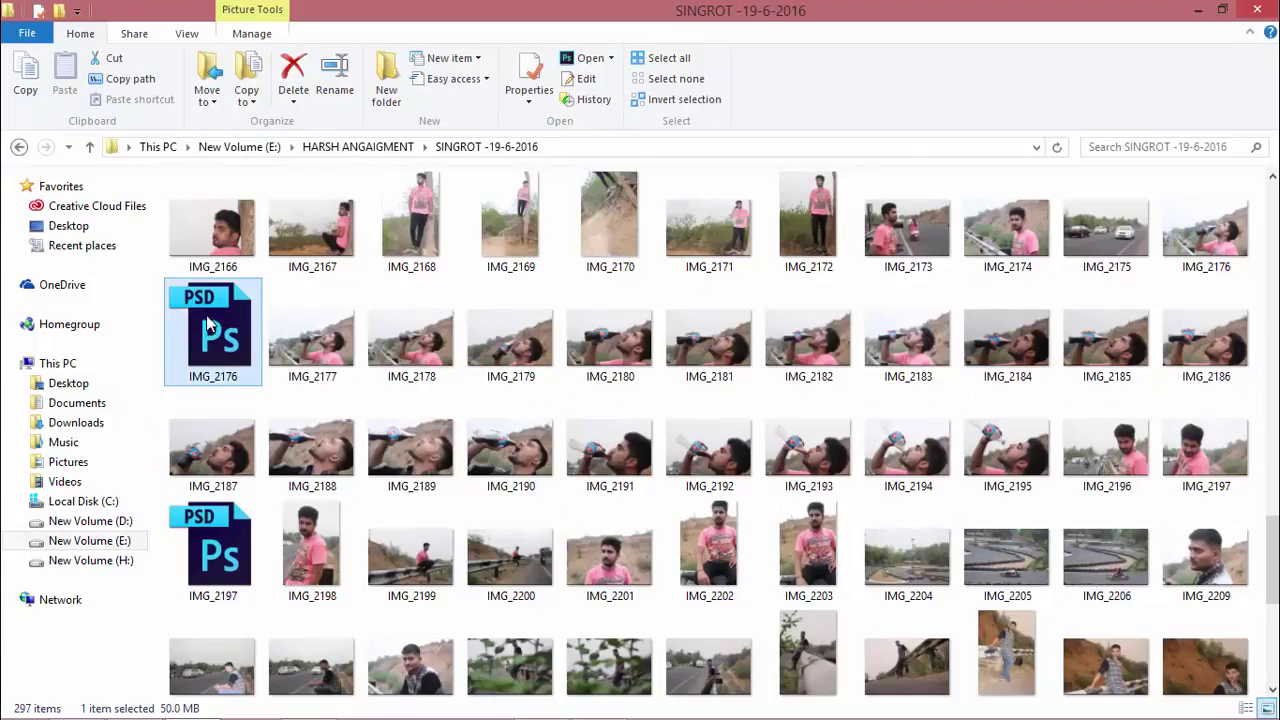
pyautogui.moveTo(207, 325); pyautogui.dragTo(350, 64)
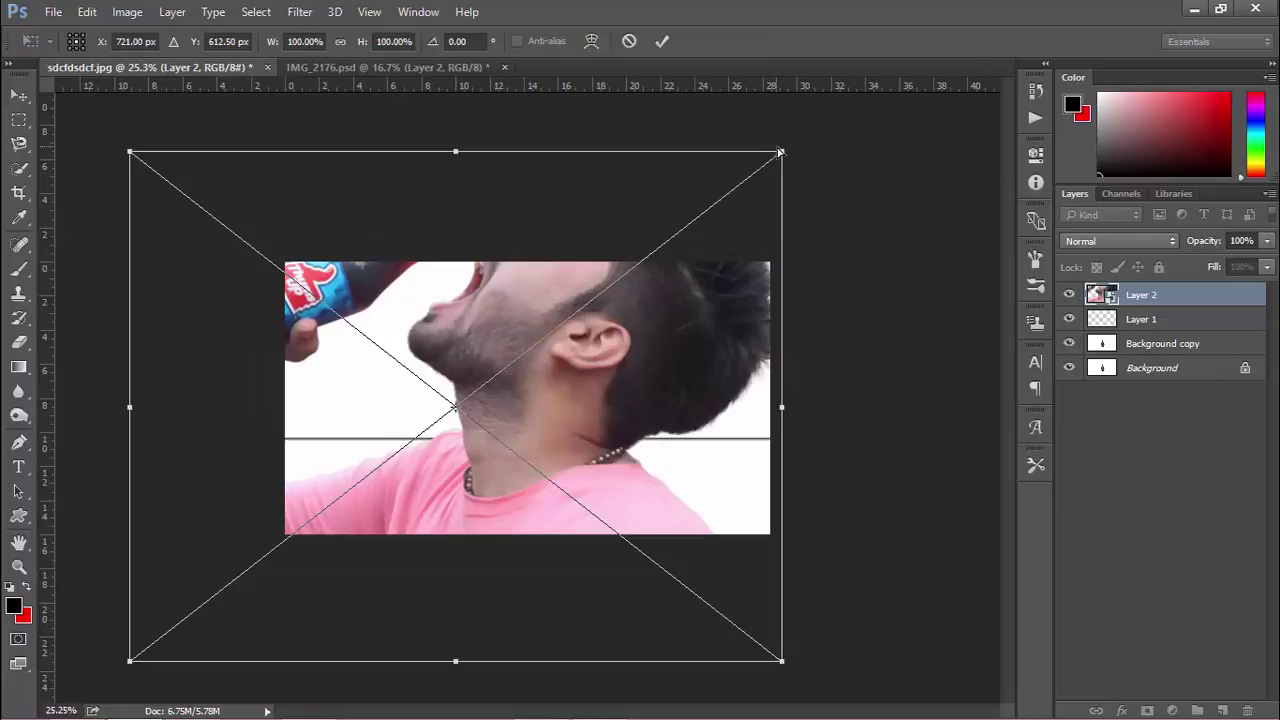
# Scale the placed drinking man down to 13.90% and set him on the horizontal line at the canvas's right edge.
pyautogui.moveTo(780, 149); pyautogui.dragTo(533, 346)
pyautogui.scroll(5, 531, 397)
pyautogui.moveTo(474, 425); pyautogui.dragTo(828, 418)
pyautogui.moveTo(886, 292); pyautogui.dragTo(829, 330)
pyautogui.moveTo(780, 397); pyautogui.dragTo(876, 413)
pyautogui.scroll(-2, 784, 400)
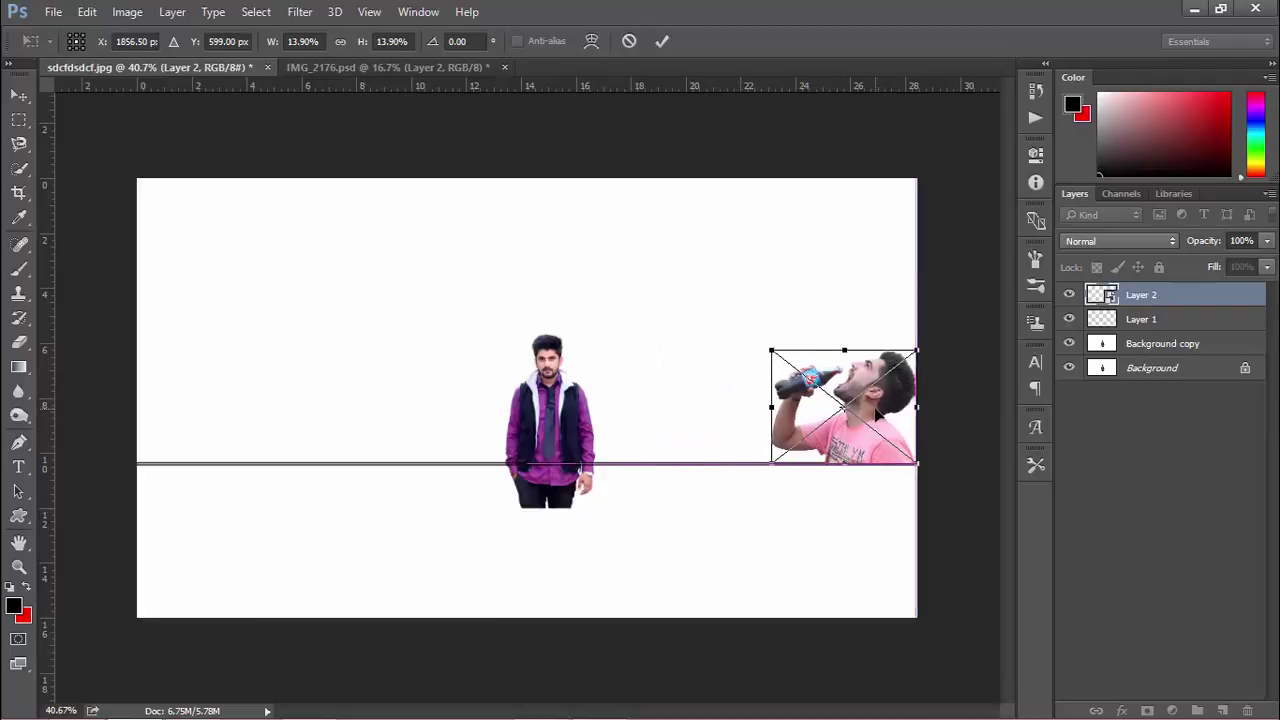
pyautogui.click(661, 41)
pyautogui.press('m')
# Switch to File Explorer and open the photo IMG_2157.JPG from the SINGROT -19-6-2016 folder in Photoshop.
pyautogui.moveTo(480, 665)
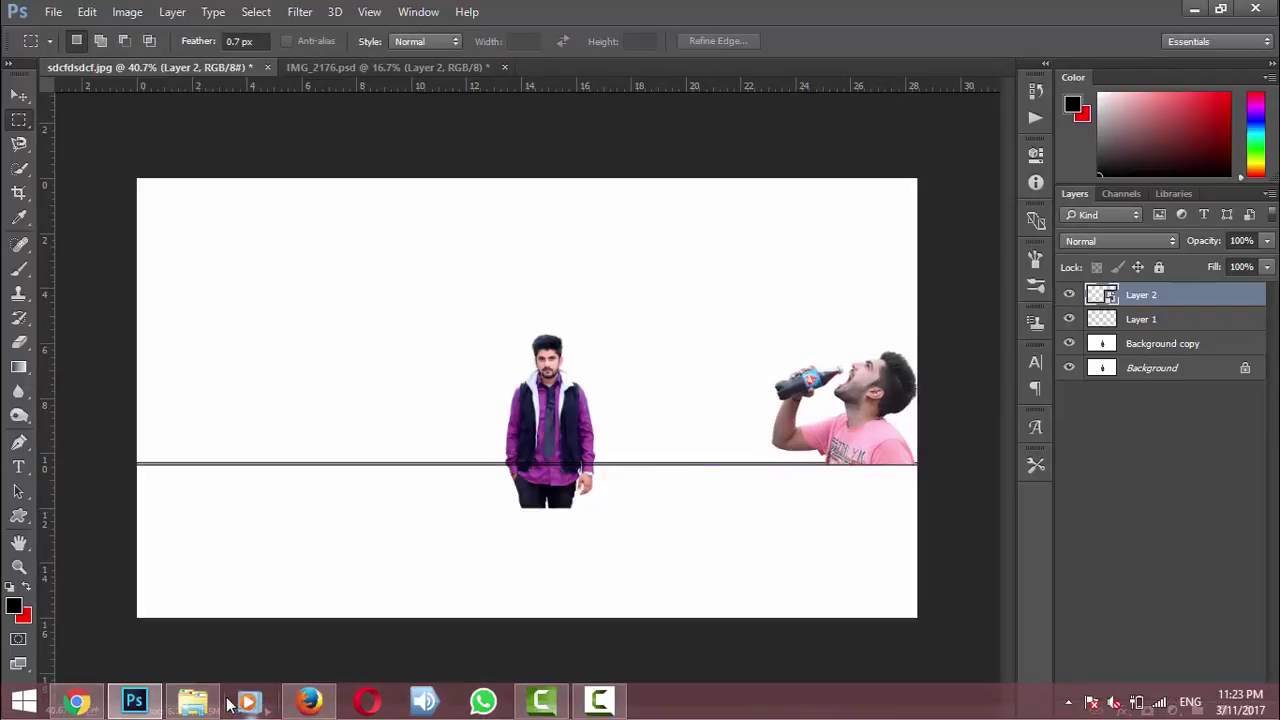
pyautogui.click(193, 702)
pyautogui.scroll(5, 640, 400)
pyautogui.moveTo(214, 385); pyautogui.dragTo(538, 72)
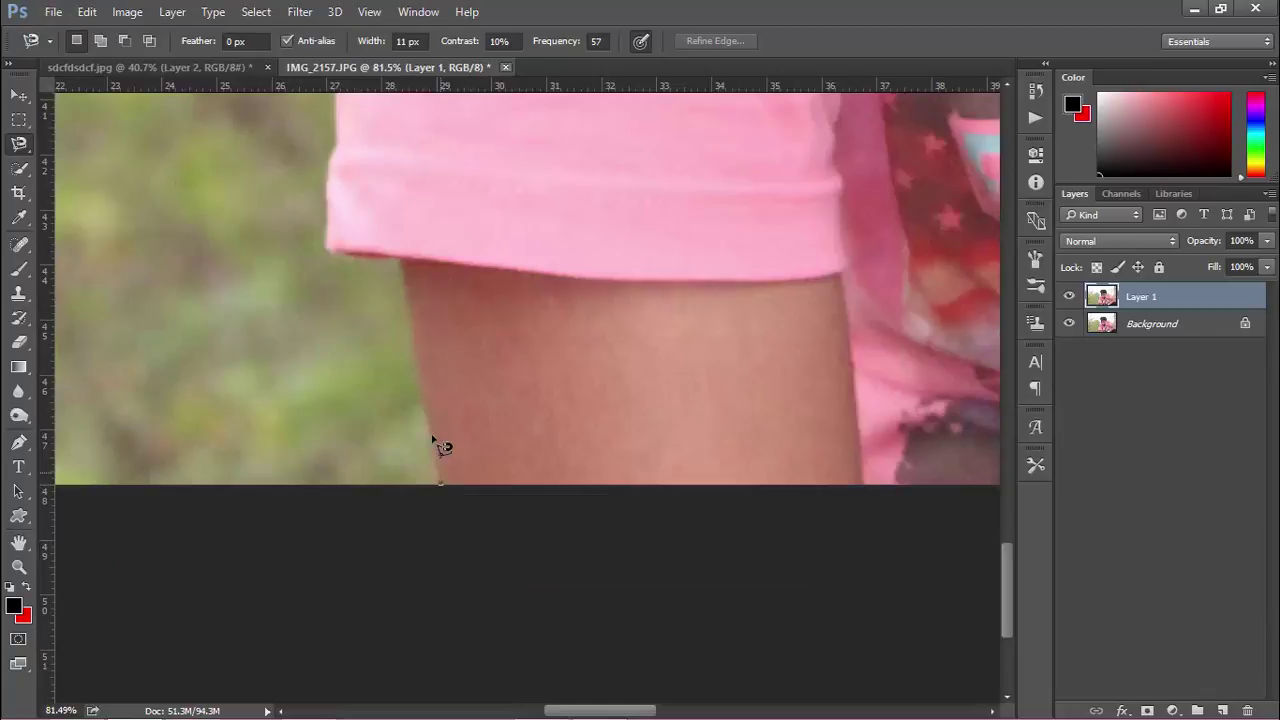
# Trace the man in the pink T-shirt with the Magnetic Lasso around sleeve, hair, shoulder, arm and trousers, and close the selection.
pyautogui.scroll(10, 415, 284)
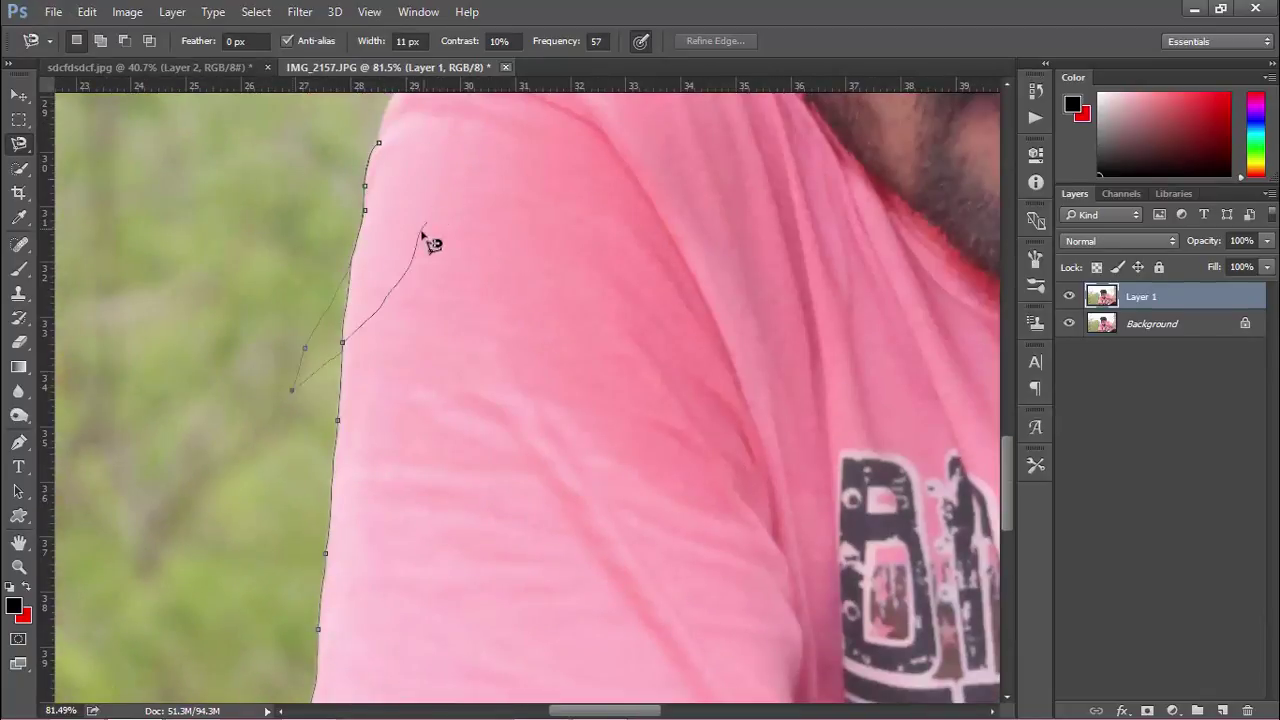
pyautogui.scroll(6, 498, 454)
pyautogui.hscroll(4, 371, 366)
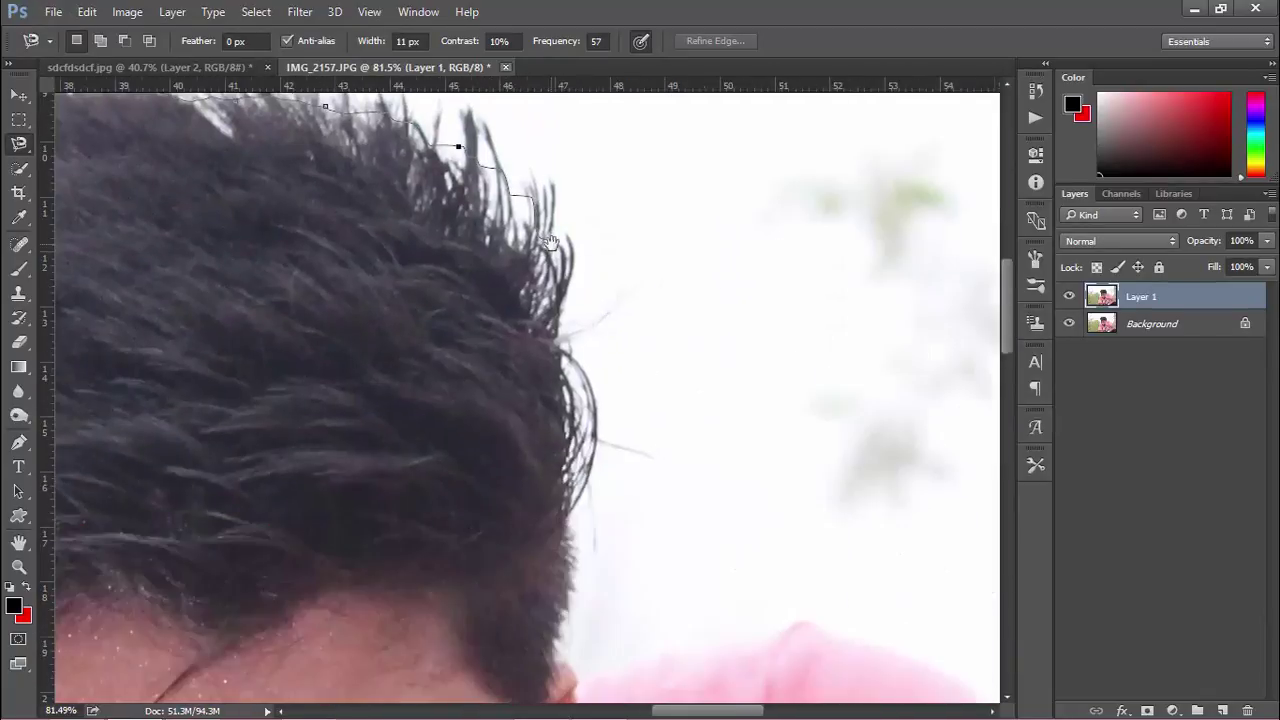
pyautogui.scroll(-4, 457, 129)
pyautogui.hscroll(6, 606, 420)
pyautogui.hscroll(6, 400, 330)
pyautogui.scroll(-3, 471, 357)
pyautogui.scroll(-4, 437, 337)
pyautogui.hscroll(3, 437, 337)
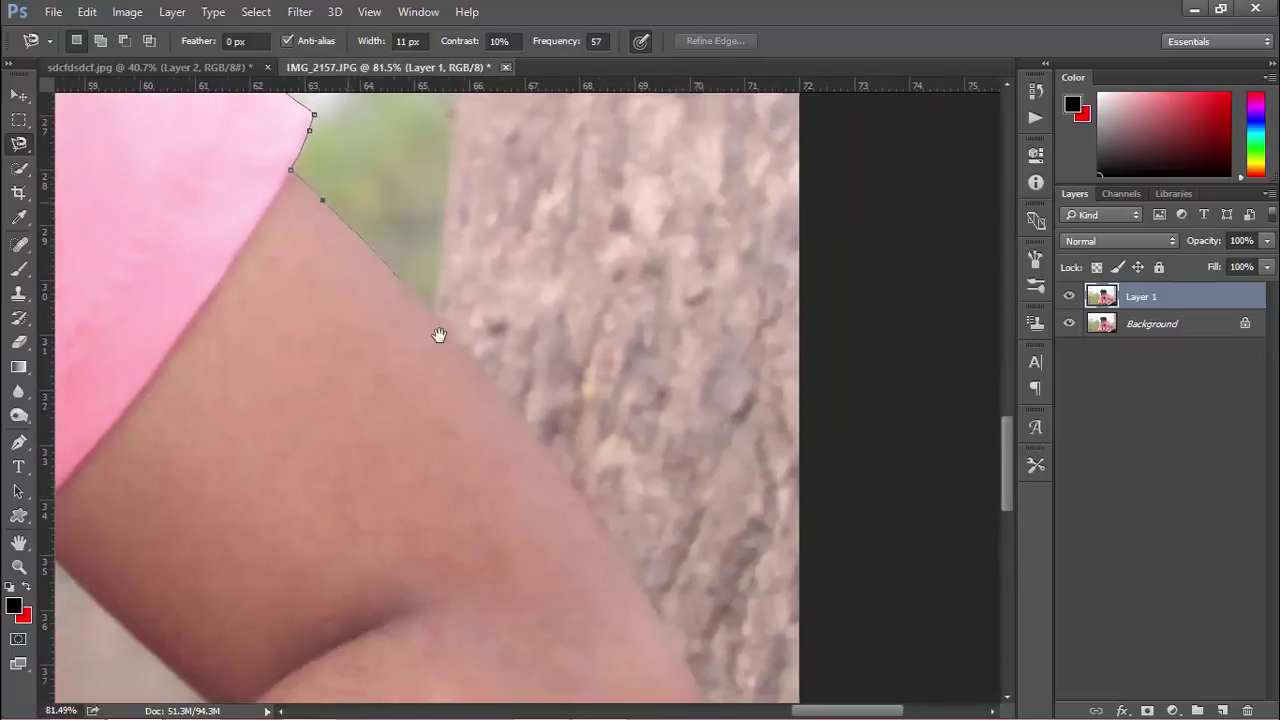
pyautogui.scroll(-3, 617, 592)
pyautogui.hscroll(2, 617, 592)
pyautogui.scroll(-6, 600, 450)
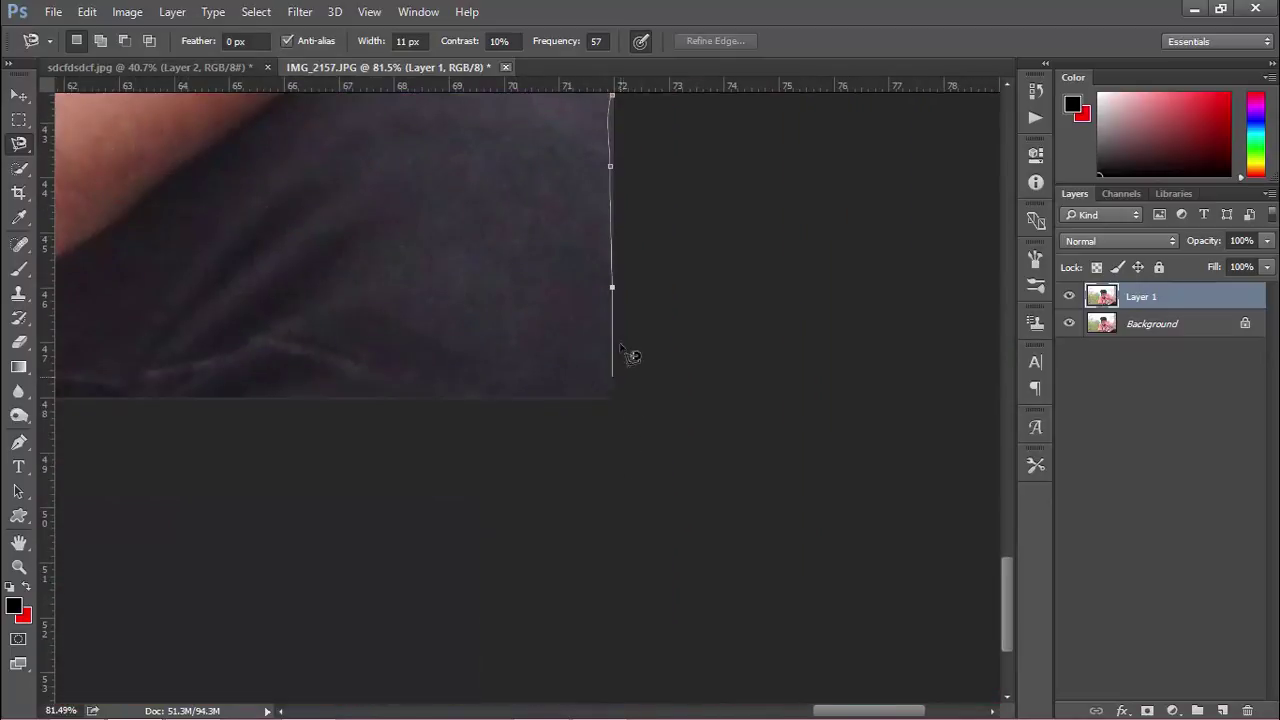
pyautogui.hscroll(-10, 540, 450)
pyautogui.doubleClick(200, 433)
# Refine the edge of the man's selection, especially around the hair, and copy him onto a new layer.
pyautogui.hotkey('ctrl', '0')
pyautogui.scroll(3, 601, 385)
pyautogui.press('w')
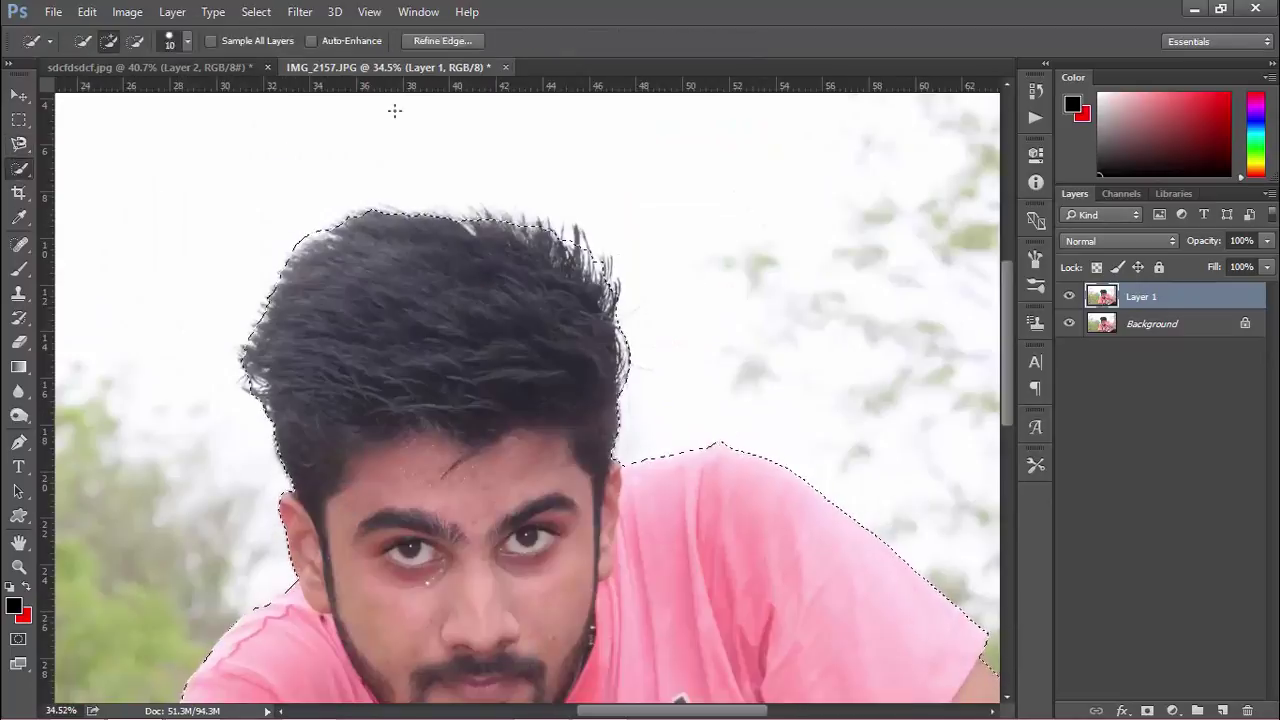
pyautogui.hotkey('ctrl', 'alt', 'r')
pyautogui.press('Return')
pyautogui.hotkey('ctrl', 'j')
pyautogui.hotkey('ctrl', '0')
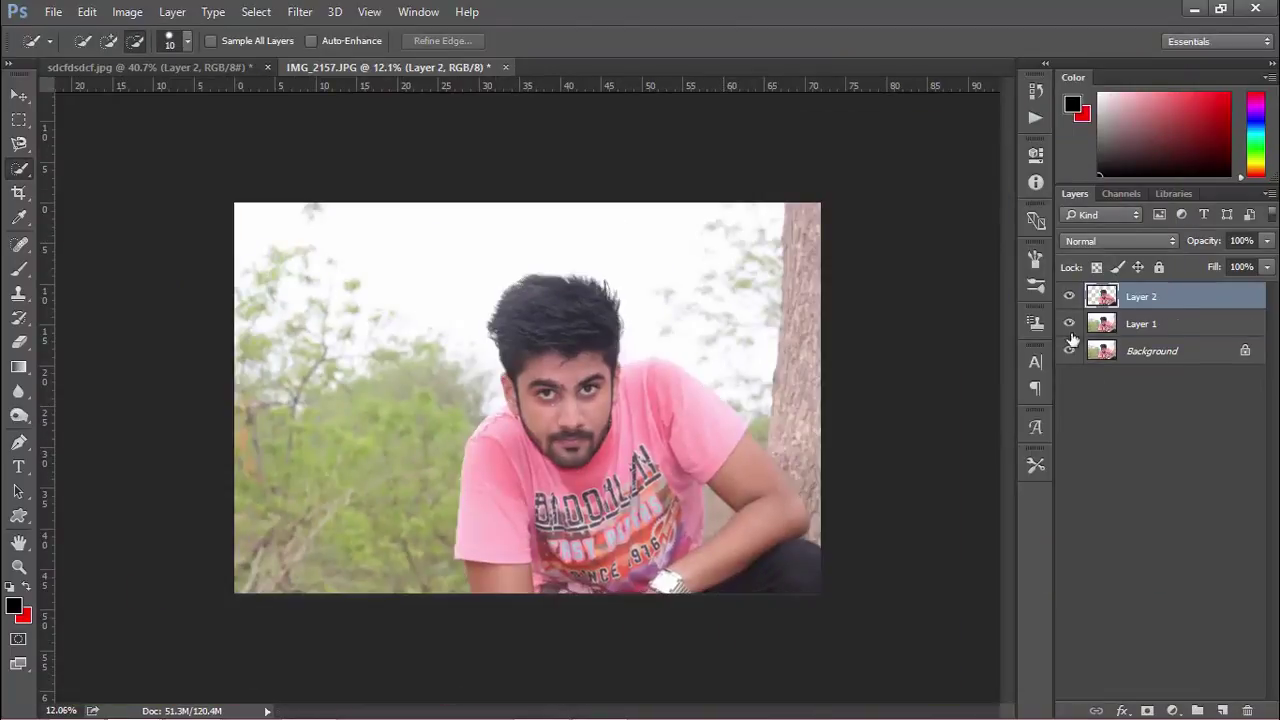
# Hide Layer 1 and the Background, and trim a thin strip off the cut-out's lower edge.
pyautogui.click(1069, 323)
pyautogui.click(1069, 350)
pyautogui.press('m')
pyautogui.moveTo(459, 585); pyautogui.dragTo(846, 588)
# Quick-select the background gap between the shirt and the bent arm, feather it by 0.6 pixels and delete it.
pyautogui.scroll(3, 846, 588)
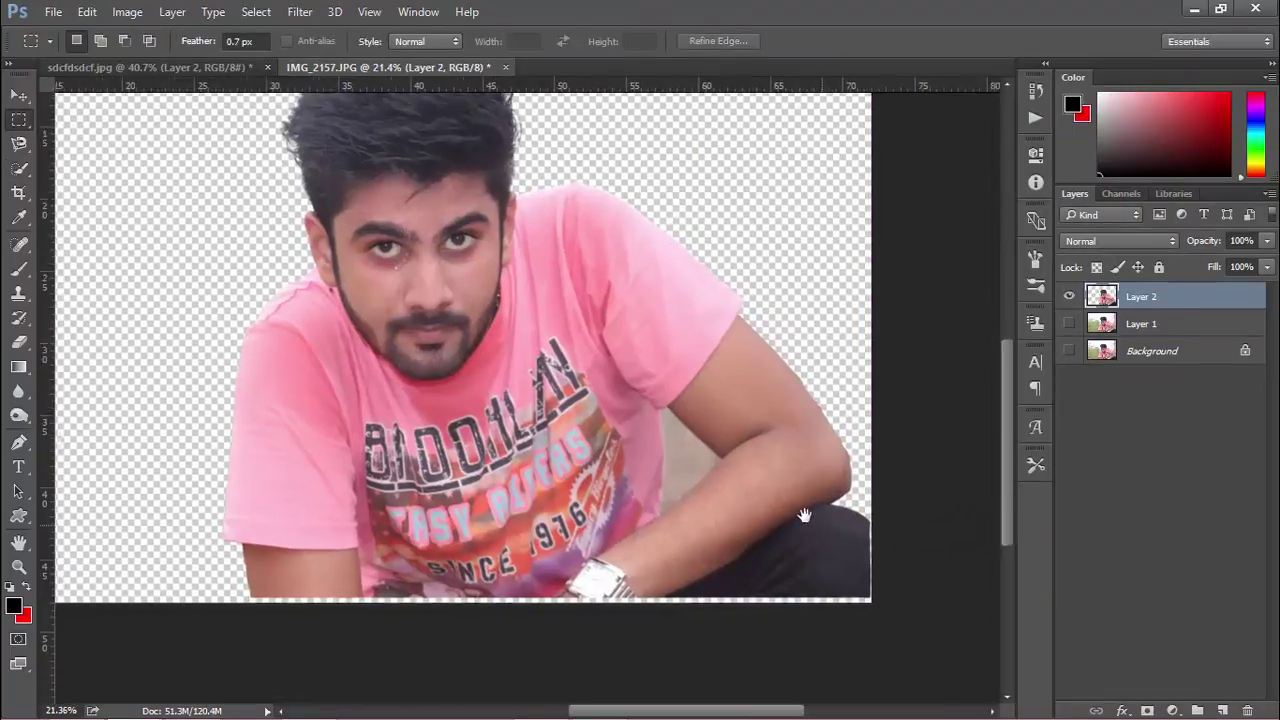
pyautogui.scroll(4, 651, 469)
pyautogui.press('w')
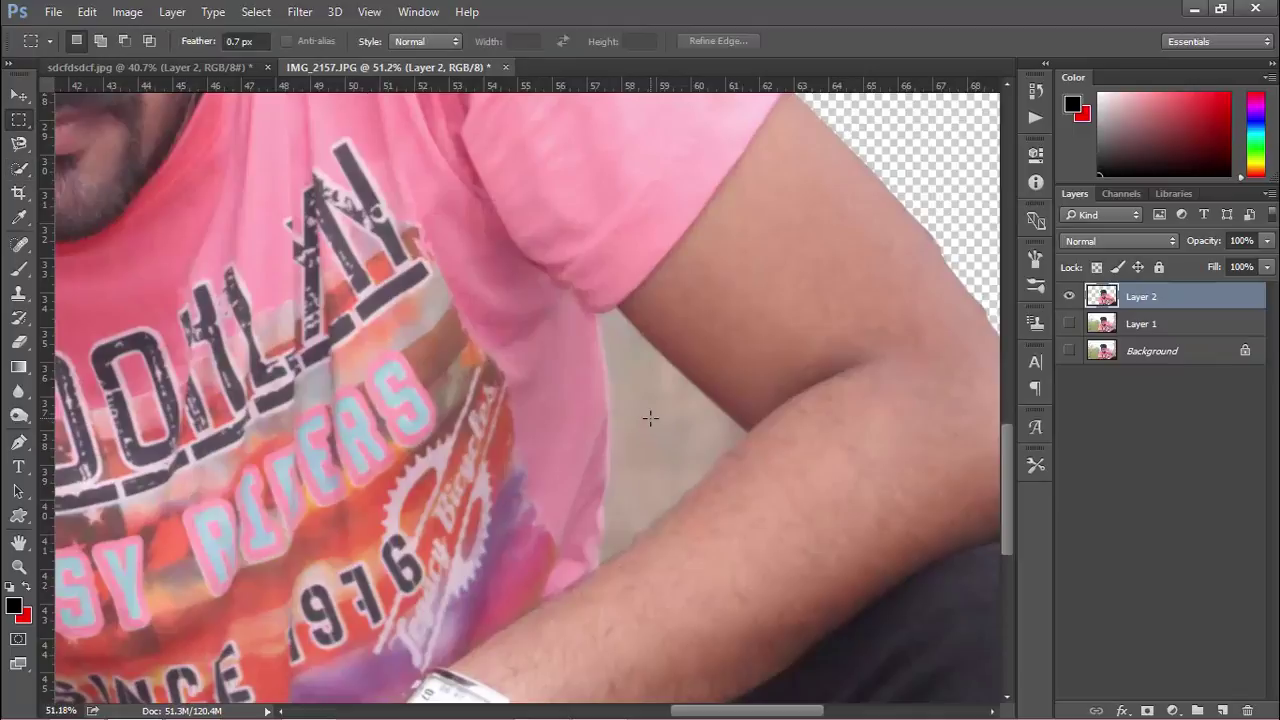
pyautogui.press('w')
pyautogui.moveTo(651, 428)
pyautogui.mouseDown()
pyautogui.moveTo(646, 417)
pyautogui.moveTo(603, 577)
pyautogui.moveTo(648, 548)
pyautogui.mouseUp()
pyautogui.rightClick(658, 442)
pyautogui.click(700, 93)
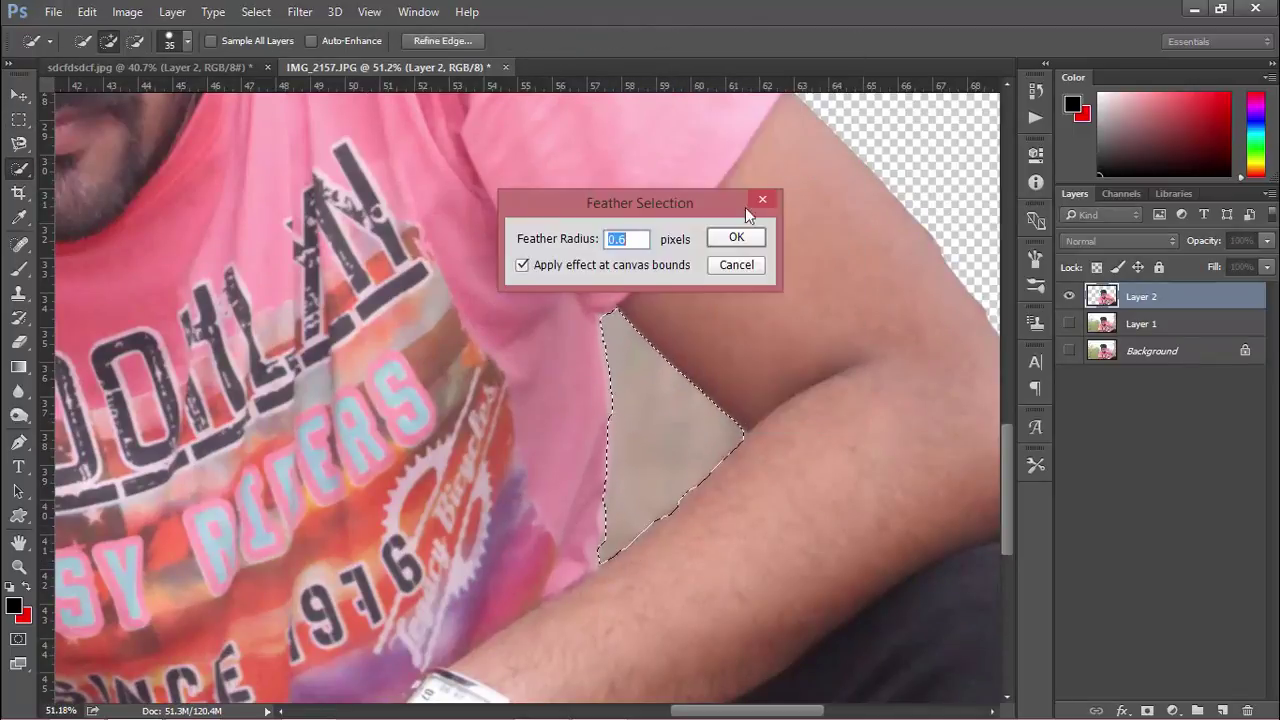
pyautogui.click(748, 232)
pyautogui.press('Delete')
pyautogui.hotkey('ctrl', 'd')
# Set the Eraser to size 70 and 100% opacity for cleaning the cut-out's edge along the bent arm.
pyautogui.press('e')
pyautogui.press('[')
pyautogui.press('[')
pyautogui.press('[')
pyautogui.press('[')
pyautogui.press('[')
pyautogui.press('[')
pyautogui.press('[')
pyautogui.press('[')
pyautogui.press('[')
pyautogui.press('[')
pyautogui.press('[')
pyautogui.press('[')
pyautogui.press('[')
pyautogui.press('[')
pyautogui.press('[')
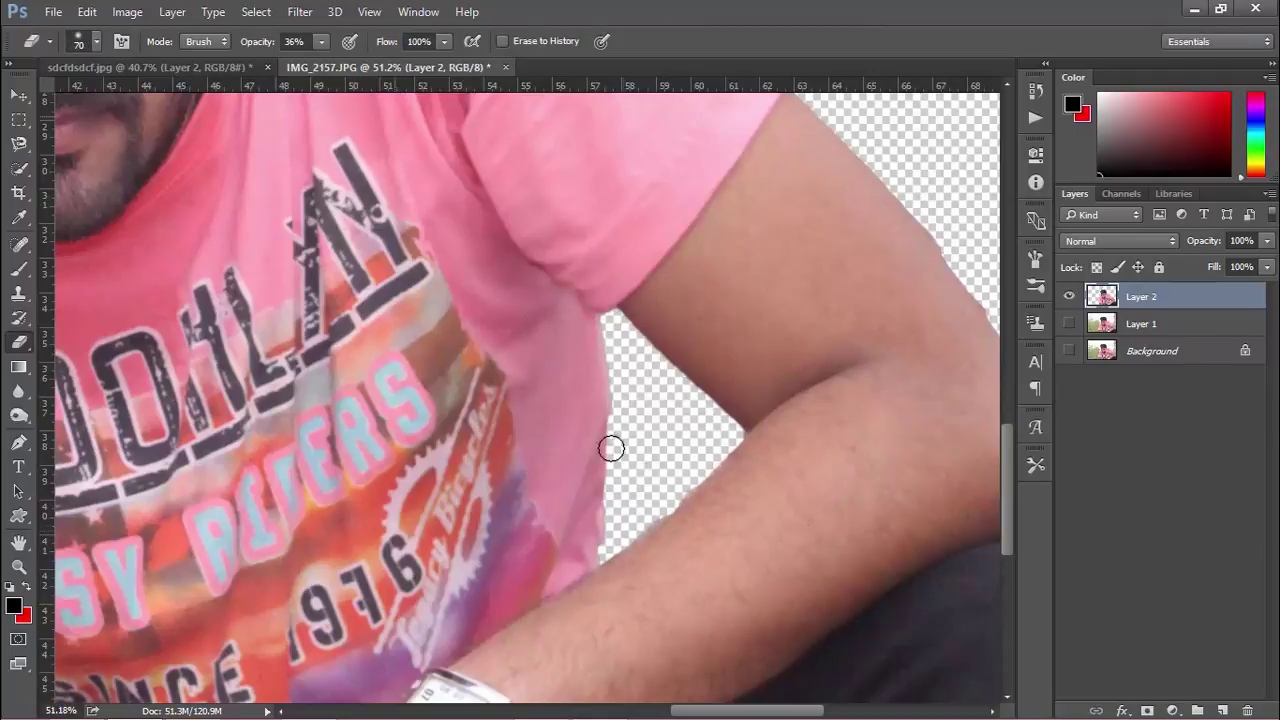
pyautogui.press('0')
pyautogui.hscroll(5, 640, 440)
pyautogui.scroll(1, 581, 428)
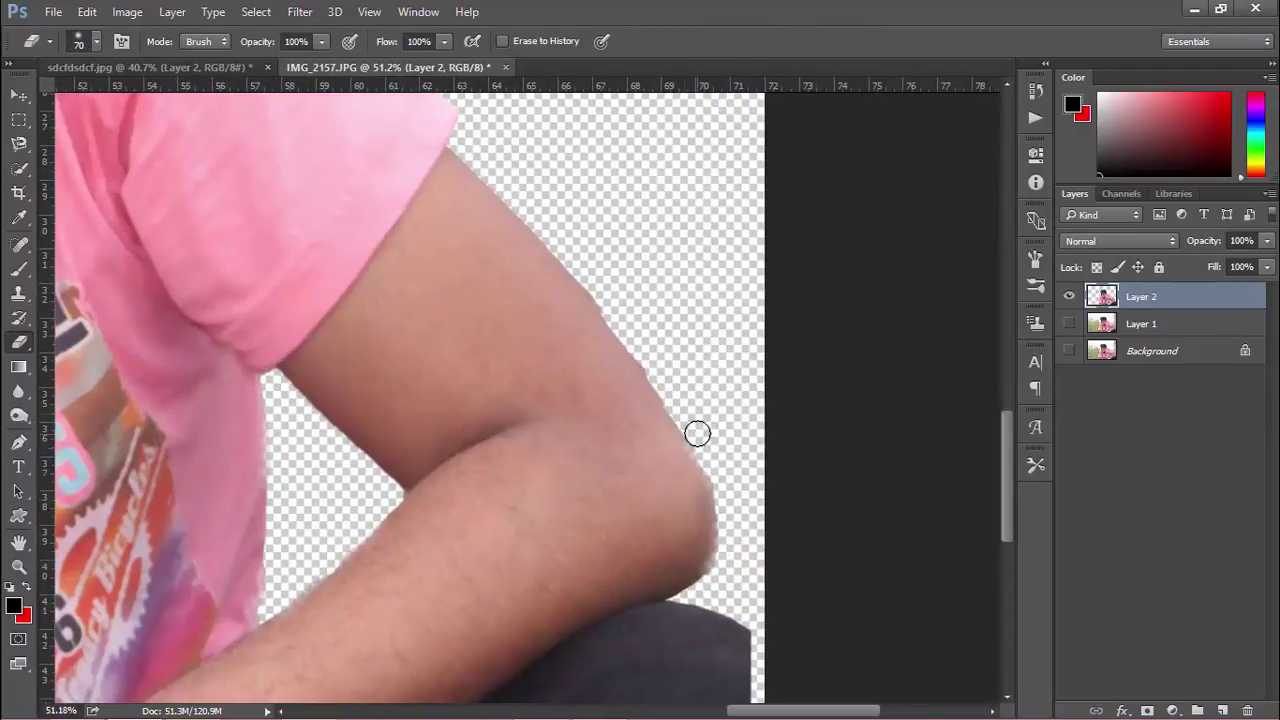
# Bring the cut-out into sdcfdsdcf.jpg as a smart object, scale it to about 11.4% and set it on the line at the canvas's right edge.
pyautogui.scroll(-10, 683, 386)
pyautogui.moveTo(565, 418); pyautogui.dragTo(378, 288)
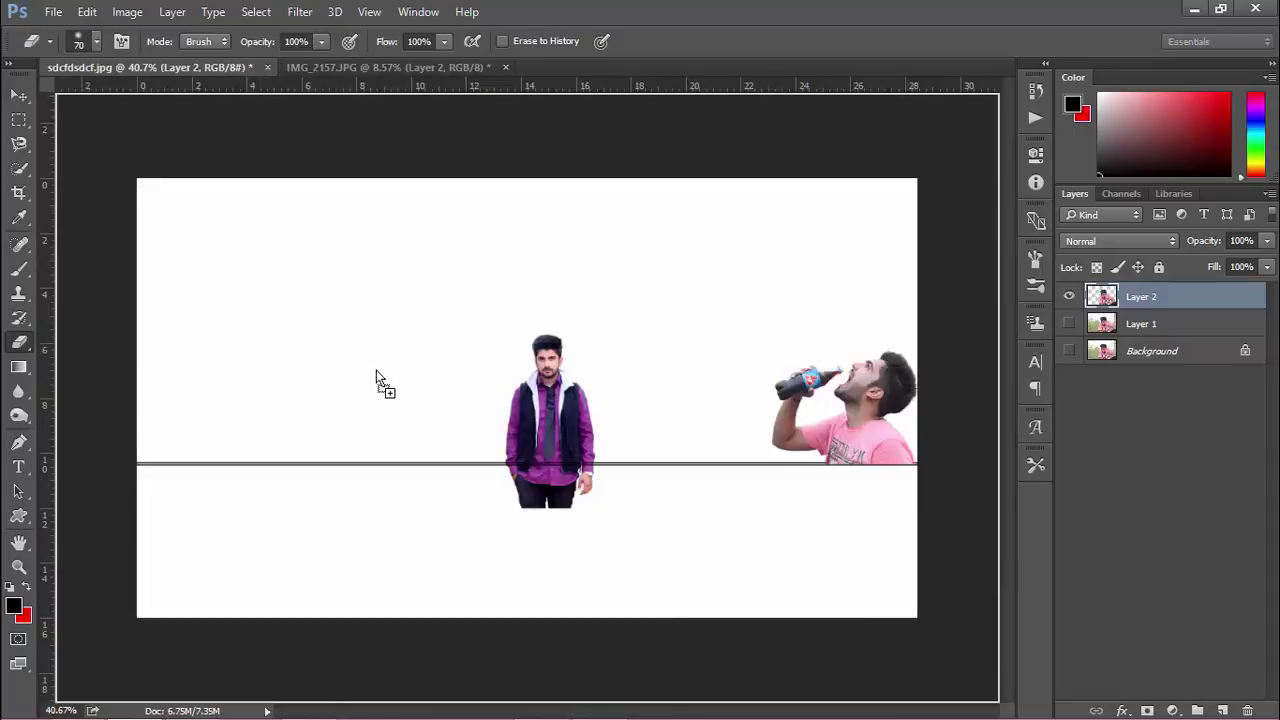
pyautogui.moveTo(376, 370); pyautogui.dragTo(378, 372)
pyautogui.rightClick(1204, 294)
pyautogui.press('Escape')
pyautogui.hotkey('ctrl', 't')
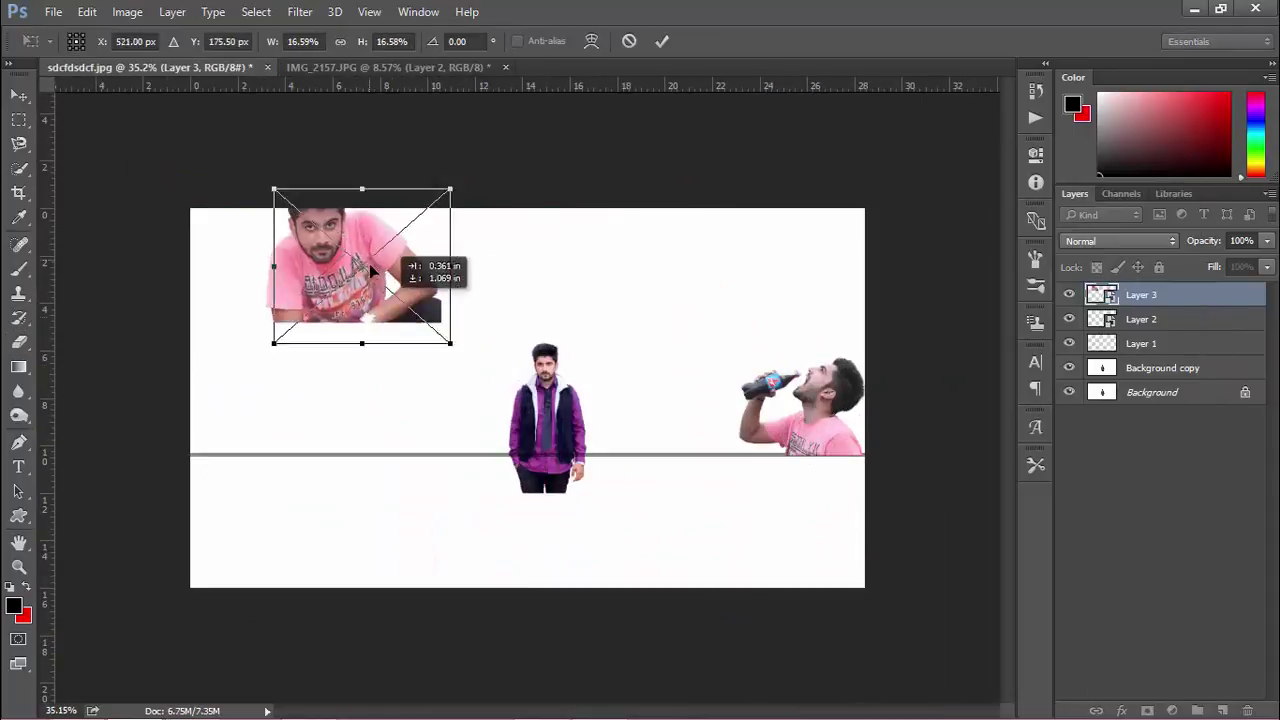
pyautogui.moveTo(369, 263); pyautogui.dragTo(860, 352)
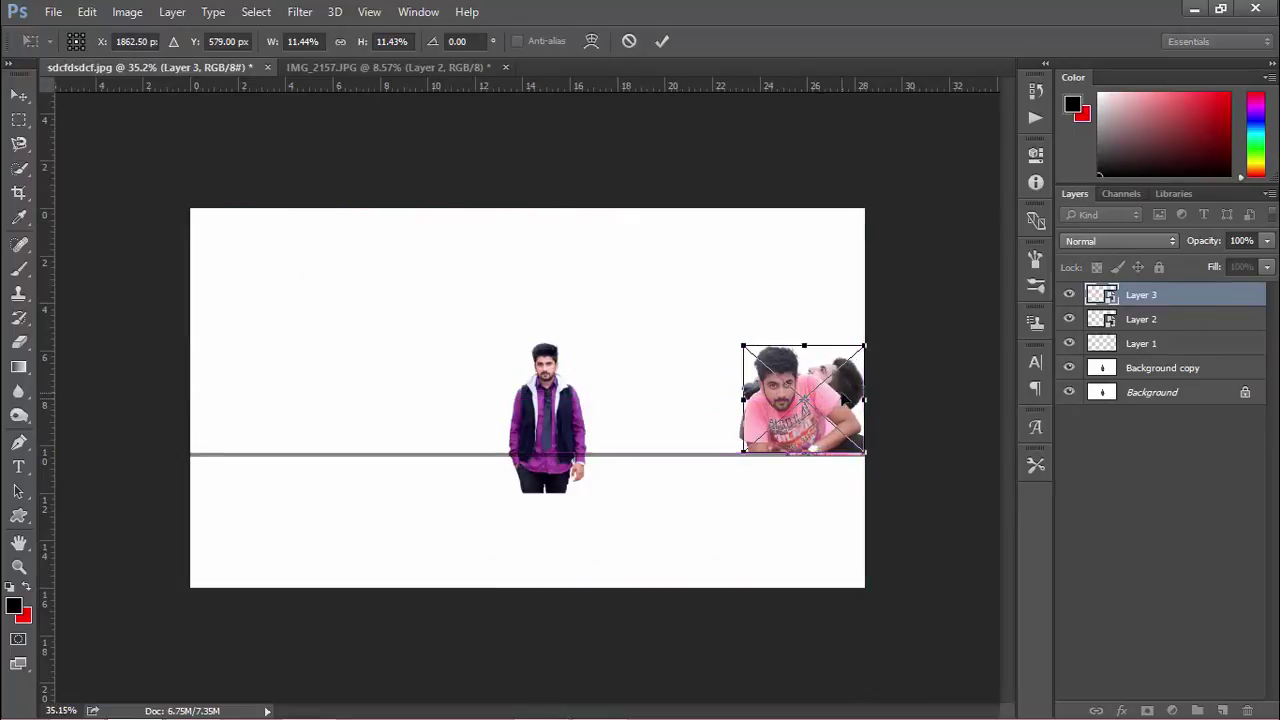
pyautogui.press('Return')
# Shrink the drinking man on Layer 2 and place him on the line just right of the standing man.
pyautogui.rightClick(780, 443)
pyautogui.click(889, 451)
pyautogui.moveTo(875, 400); pyautogui.dragTo(443, 371)
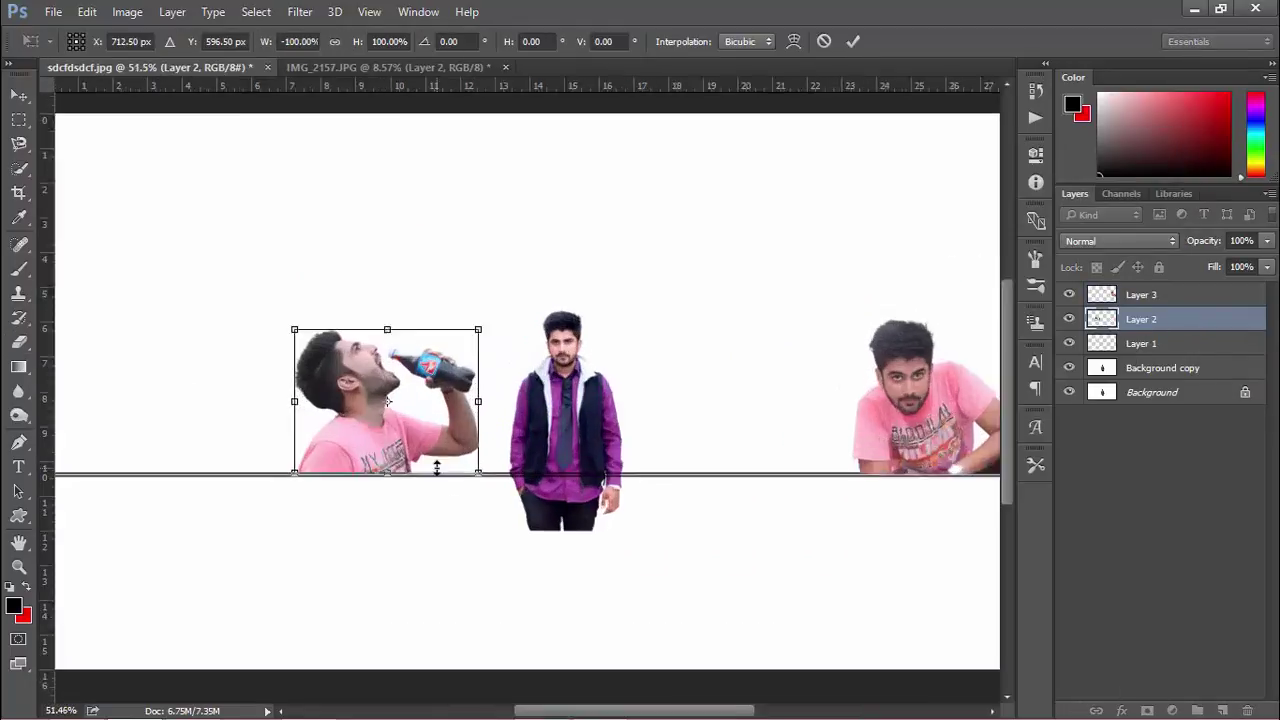
pyautogui.hotkey('ctrl', '-')
pyautogui.moveTo(370, 430)
pyautogui.mouseDown()
pyautogui.moveTo(765, 411)
pyautogui.moveTo(775, 434)
pyautogui.moveTo(667, 453)
pyautogui.mouseUp()
pyautogui.press('Return')
pyautogui.press('e')
# Switch to File Explorer and open IMG_2120.psd from the SINGROT -19-6-2016 folder in Photoshop.
pyautogui.moveTo(256, 703)
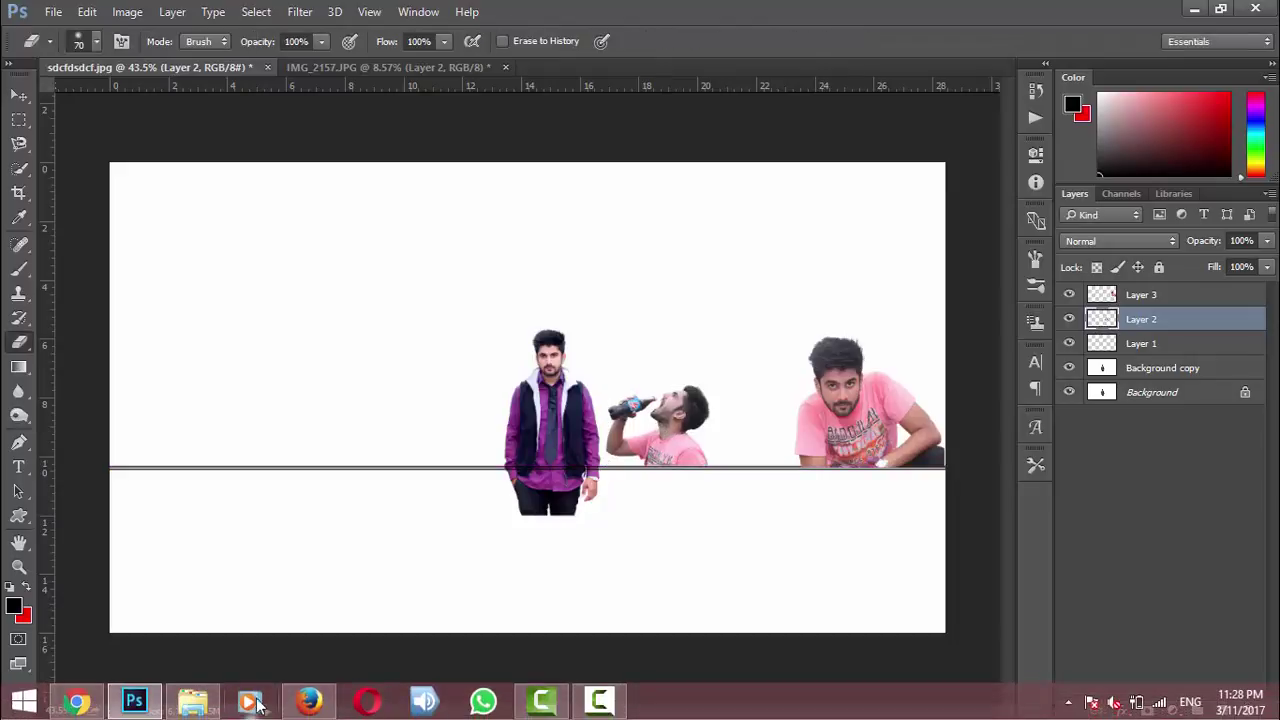
pyautogui.click(200, 706)
pyautogui.scroll(8, 440, 515)
pyautogui.scroll(-5, 440, 515)
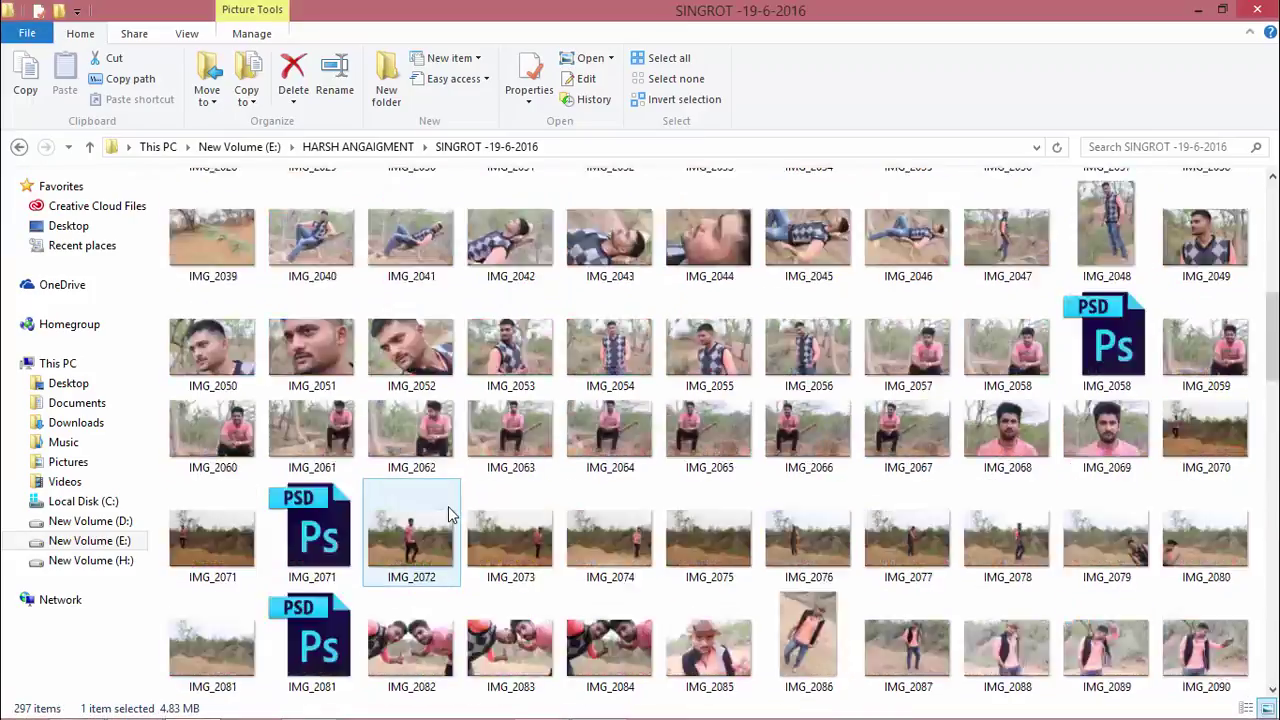
pyautogui.moveTo(908, 360); pyautogui.dragTo(568, 72)
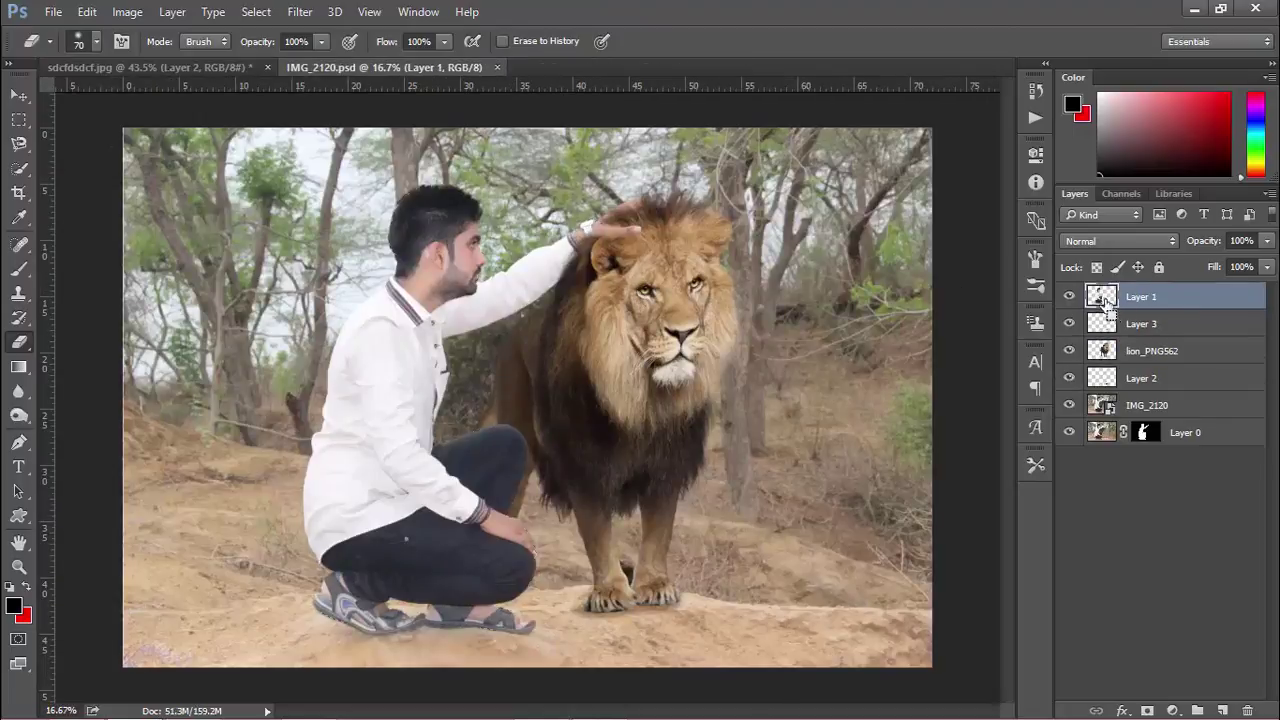
# Bring the crouching man's layer from IMG_2120.psd into sdcfdsdcf.jpg and scale him down to about 10%.
pyautogui.moveTo(420, 400); pyautogui.dragTo(480, 380)
pyautogui.hotkey('ctrl', 't')
pyautogui.hotkey('ctrl', '0')
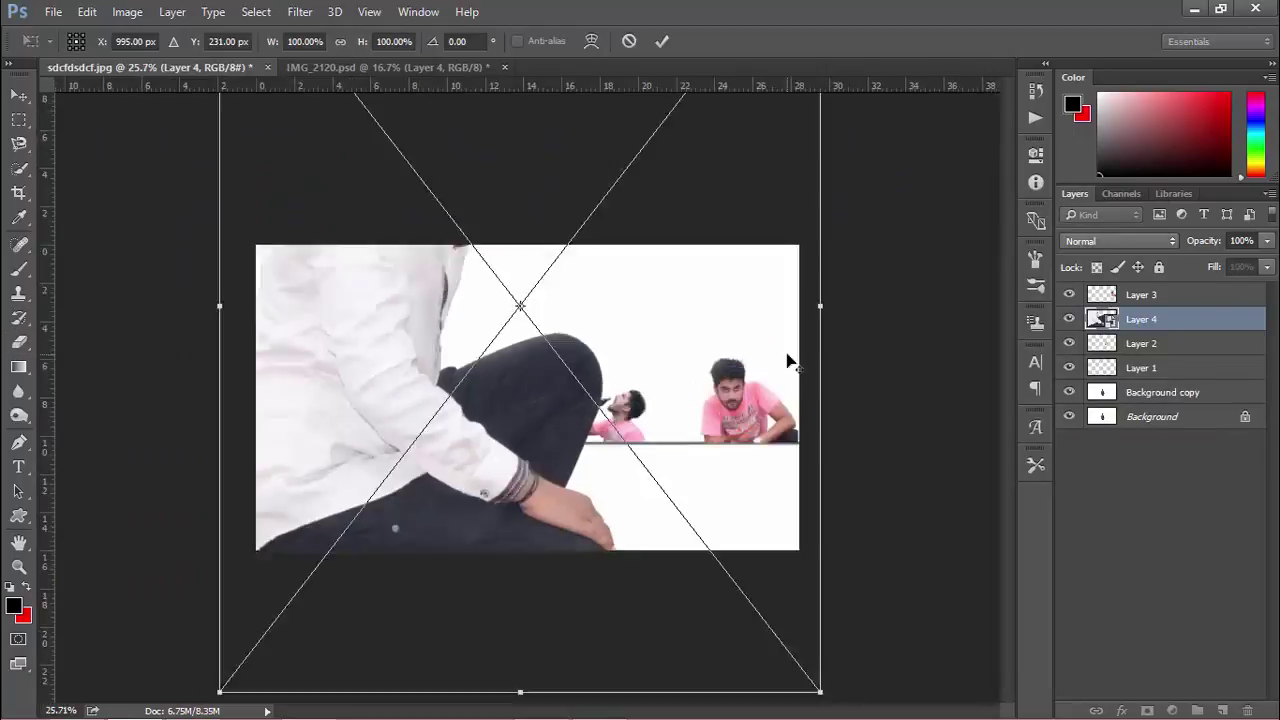
pyautogui.moveTo(786, 357); pyautogui.dragTo(685, 500)
pyautogui.press('Return')
pyautogui.hotkey('ctrl', '+')
pyautogui.hotkey('ctrl', '+')
pyautogui.hotkey('ctrl', '+')
# Flip the drinking man horizontally and place the mirrored crouching man just right of him on the line.
pyautogui.hotkey('alt', '[')
pyautogui.hotkey('ctrl', 't')
pyautogui.rightClick(684, 500)
pyautogui.click(708, 674)
pyautogui.press('Return')
pyautogui.hotkey('ctrl', '+')
pyautogui.hotkey('alt', ']')
pyautogui.hotkey('ctrl', 't')
pyautogui.moveTo(529, 429); pyautogui.dragTo(547, 377)
pyautogui.press('Return')
# Enlarge the drinking man to about 113.7%, keeping his base on the horizontal line.
pyautogui.hotkey('alt', '[')
pyautogui.hotkey('ctrl', 't')
pyautogui.moveTo(212, 345); pyautogui.dragTo(200, 323)
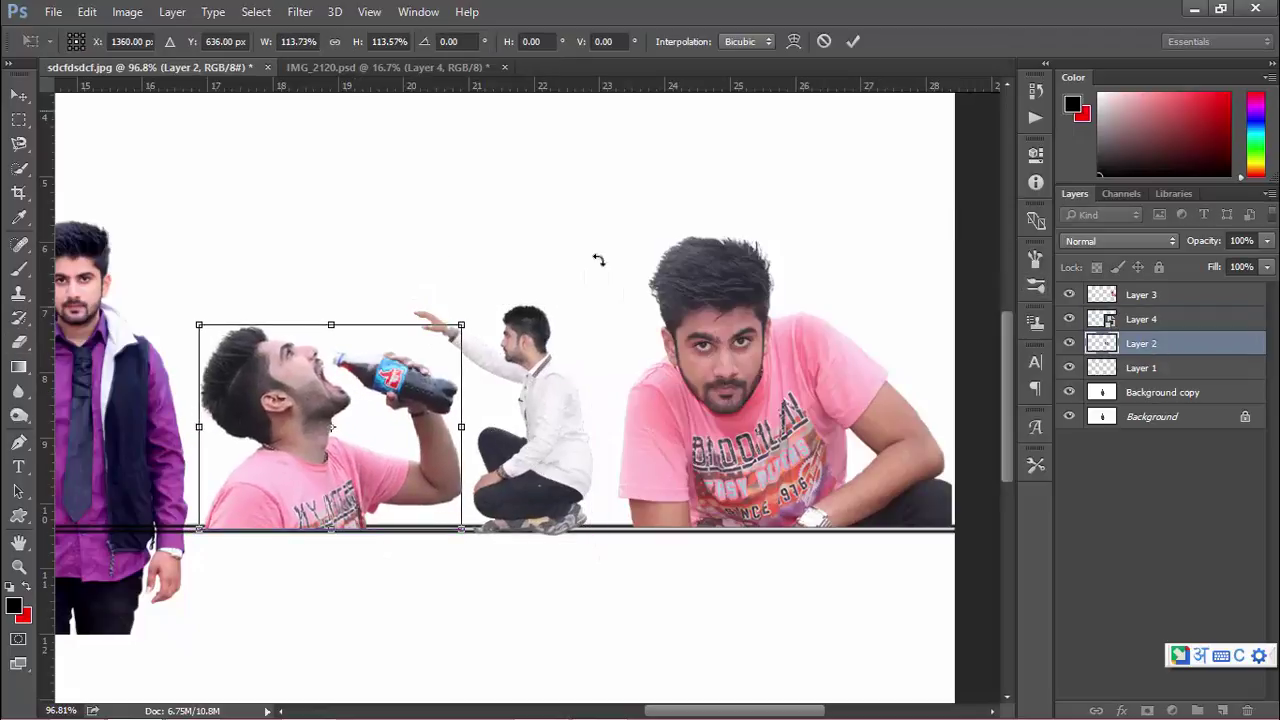
pyautogui.press('Return')
# Rotate the crouching man by about -1.8° and shift him vertically by about 0.126 in beside the bottle.
pyautogui.hotkey('alt', ']')
pyautogui.hotkey('ctrl', 't')
pyautogui.moveTo(584, 302)
pyautogui.mouseDown()
pyautogui.moveTo(622, 268)
pyautogui.moveTo(580, 300)
pyautogui.mouseUp()
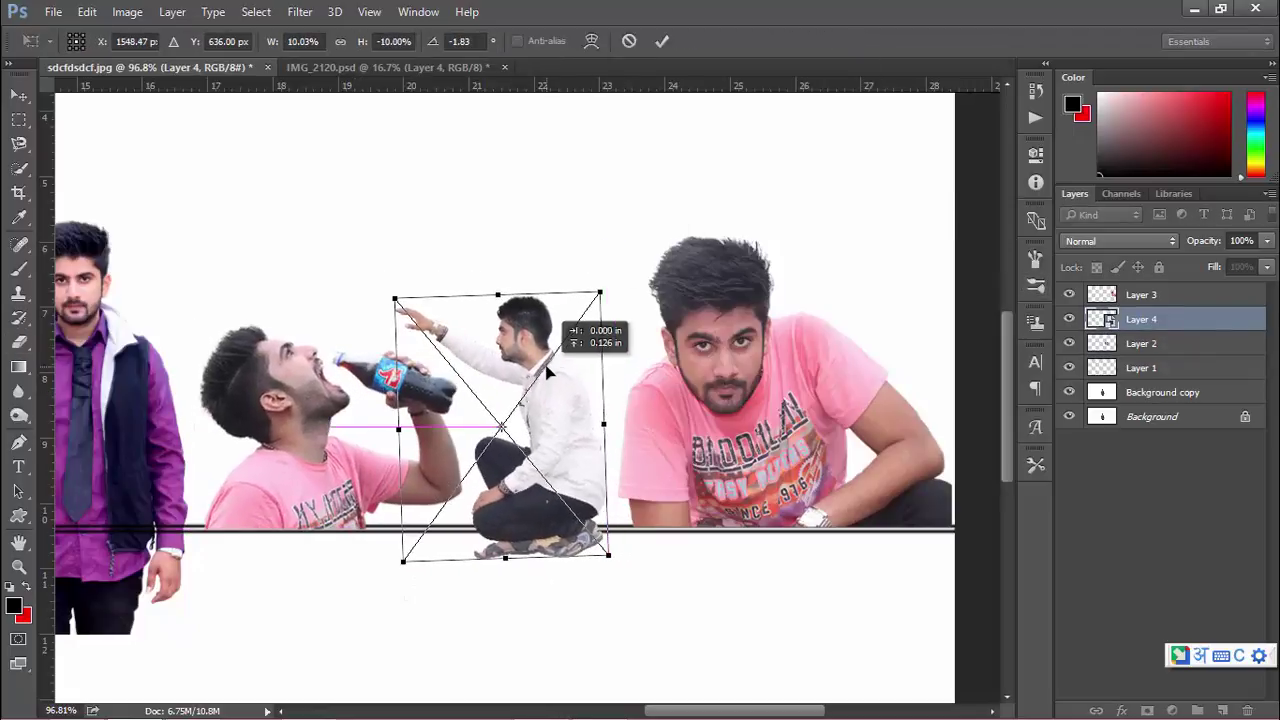
pyautogui.press('Return')
# Stretch the drinking man slightly taller while his base stays on the horizontal line.
pyautogui.hotkey('alt', '[')
pyautogui.hotkey('ctrl', 't')
pyautogui.moveTo(331, 325); pyautogui.dragTo(331, 306)
pyautogui.press('Return')
pyautogui.press('e')
pyautogui.scroll(-3, 811, 177)
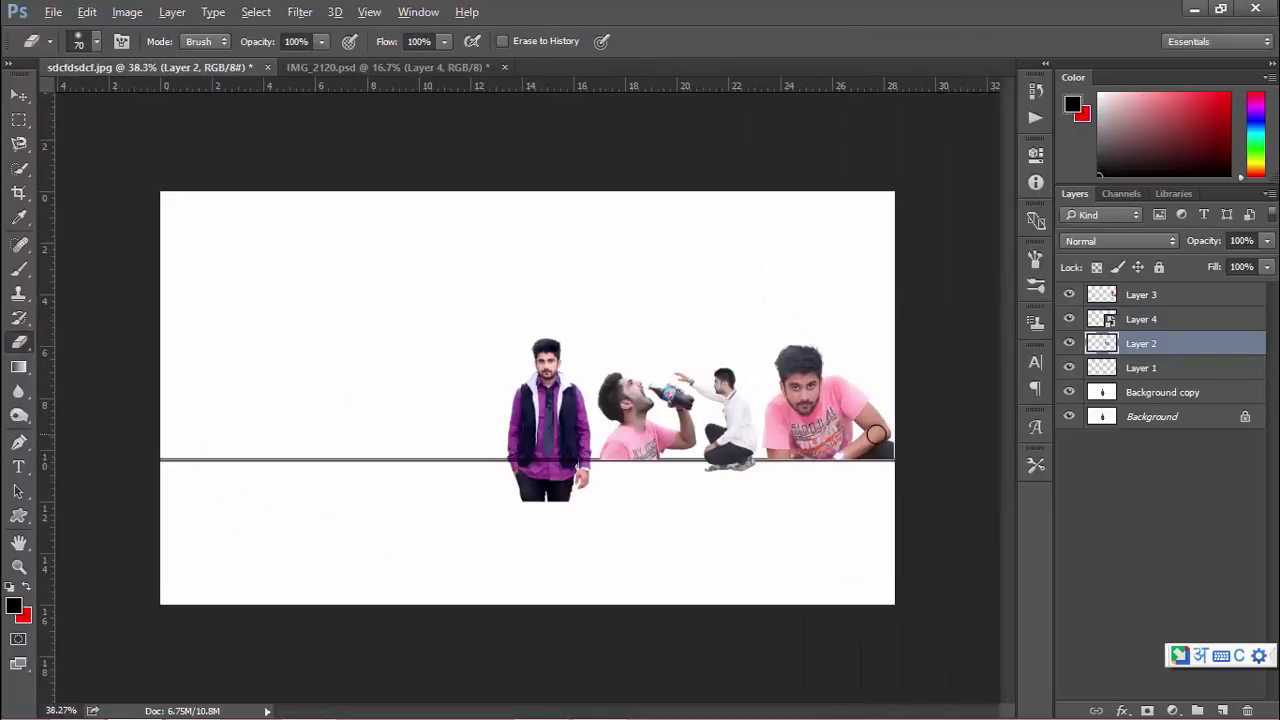
pyautogui.scroll(1, 876, 434)
pyautogui.moveTo(360, 672)
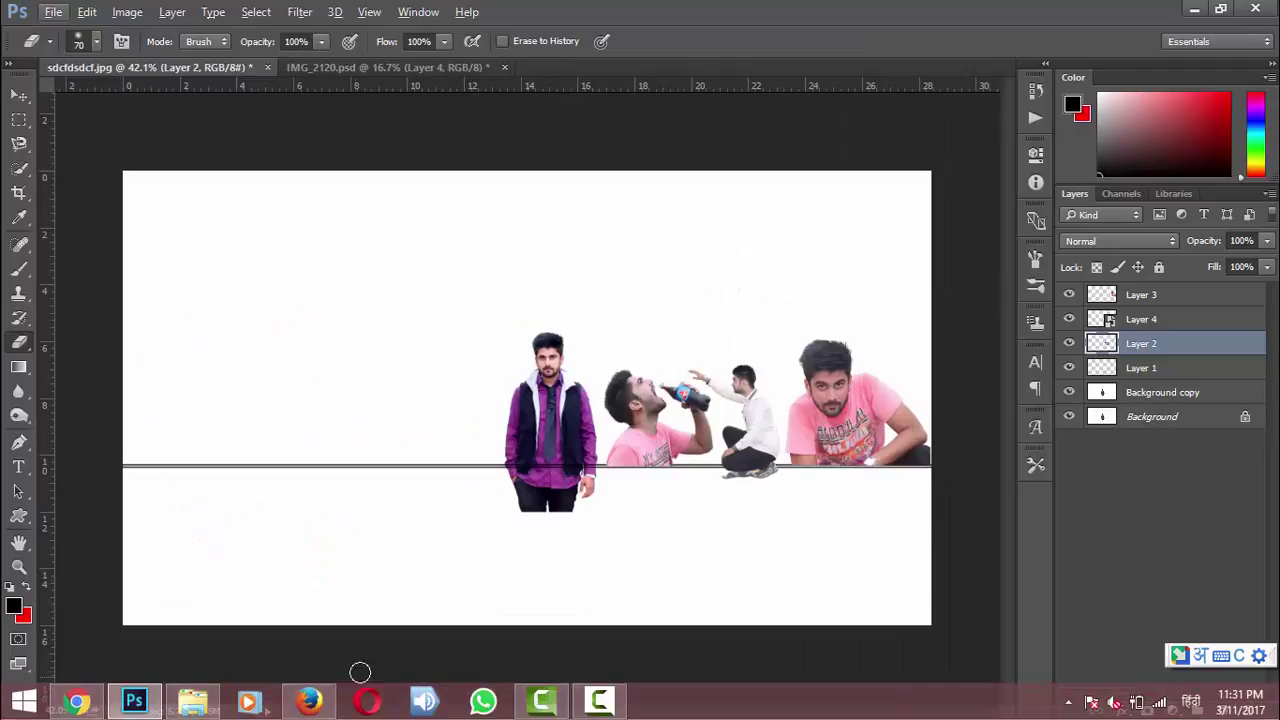
pyautogui.click(190, 703)
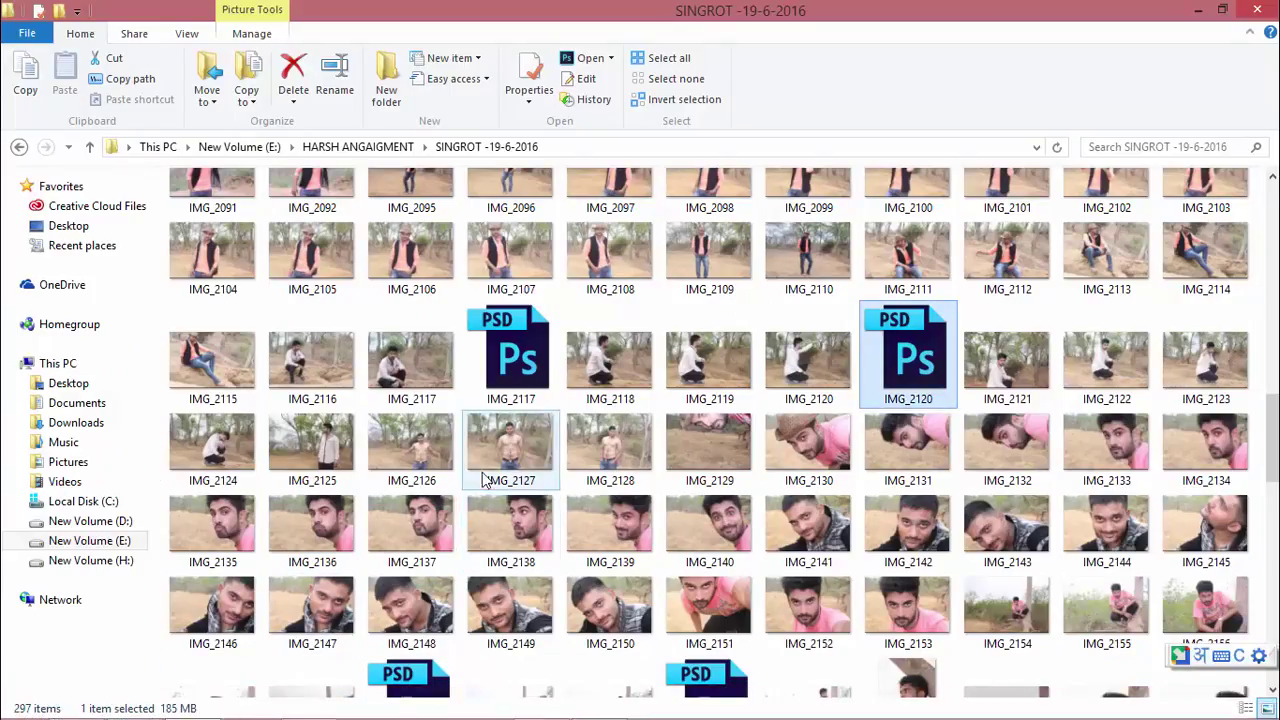
pyautogui.scroll(12, 702, 462)
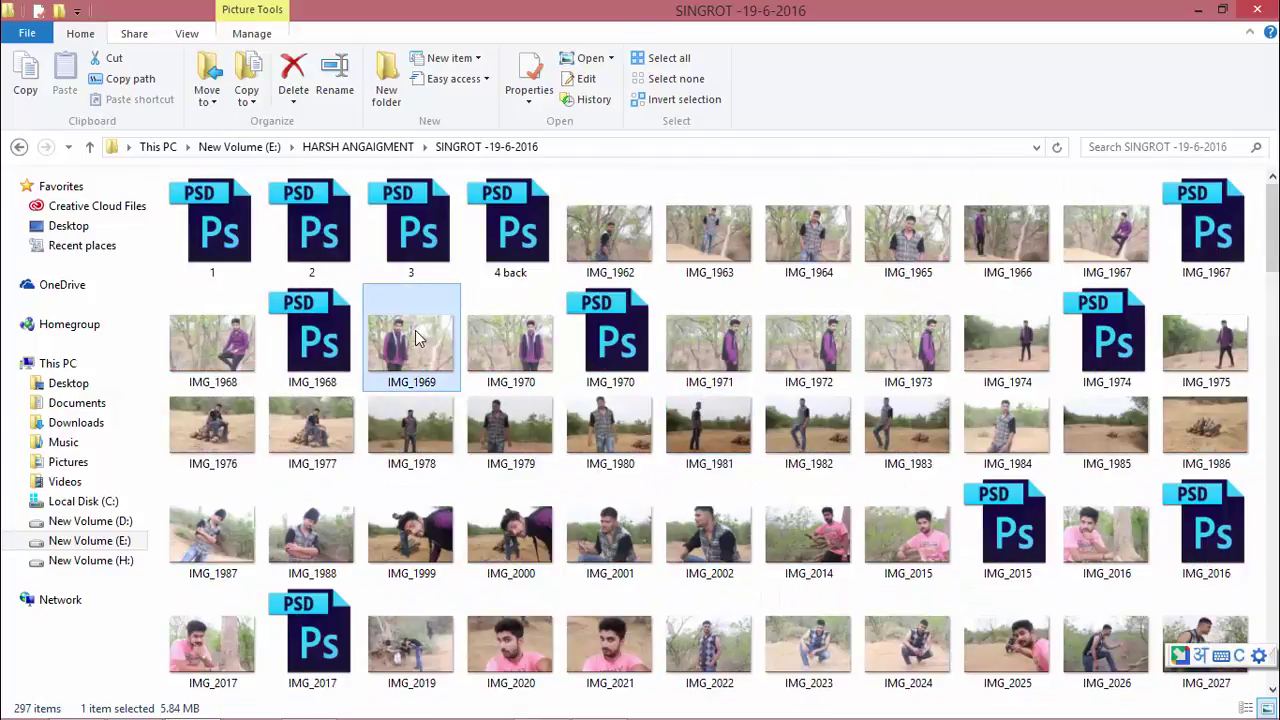
pyautogui.scroll(-1, 435, 397)
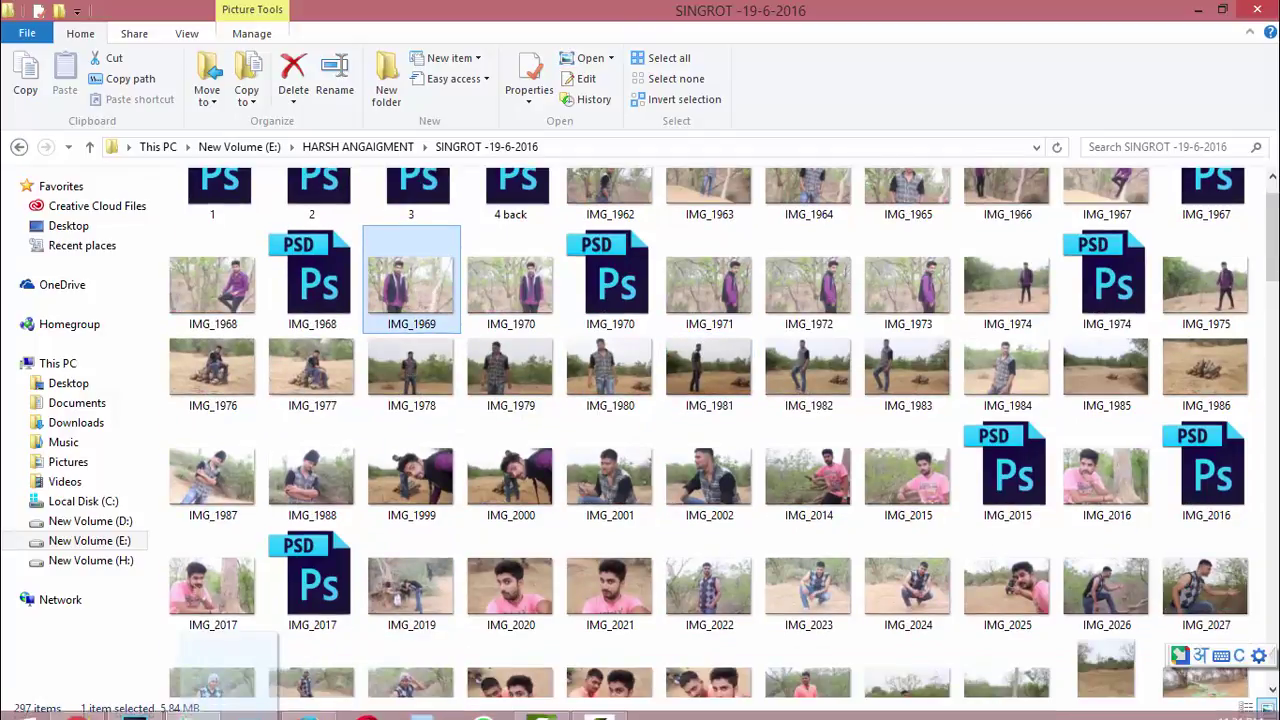
pyautogui.click(130, 703)
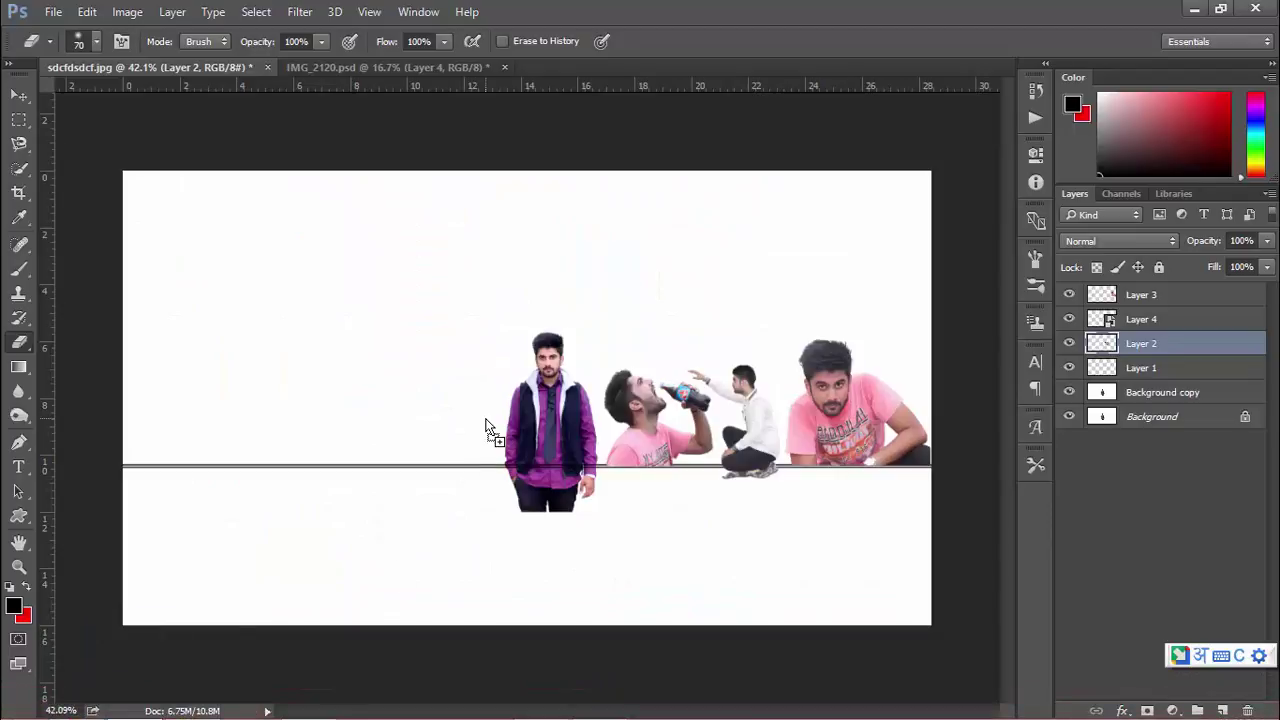
pyautogui.moveTo(490, 428); pyautogui.dragTo(491, 424)
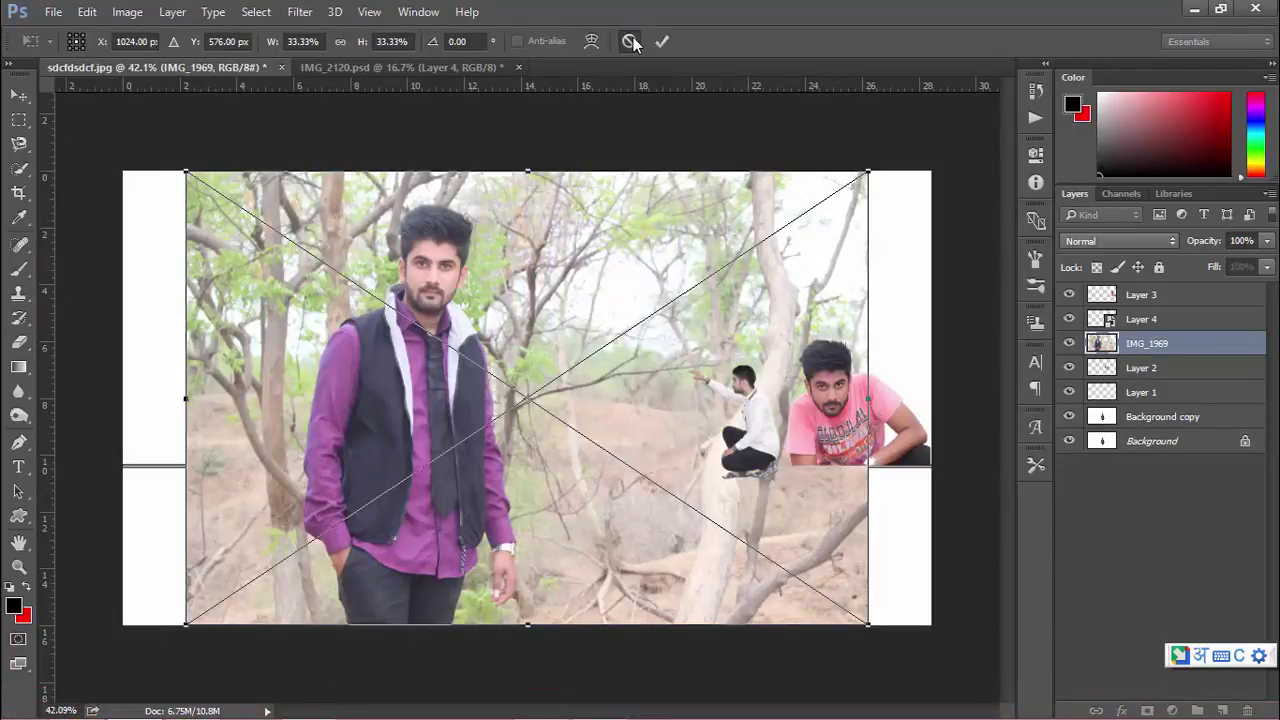
# Open IMG_1969 from File Explorer as its own Photoshop document and close IMG_2120.psd.
pyautogui.click(193, 712)
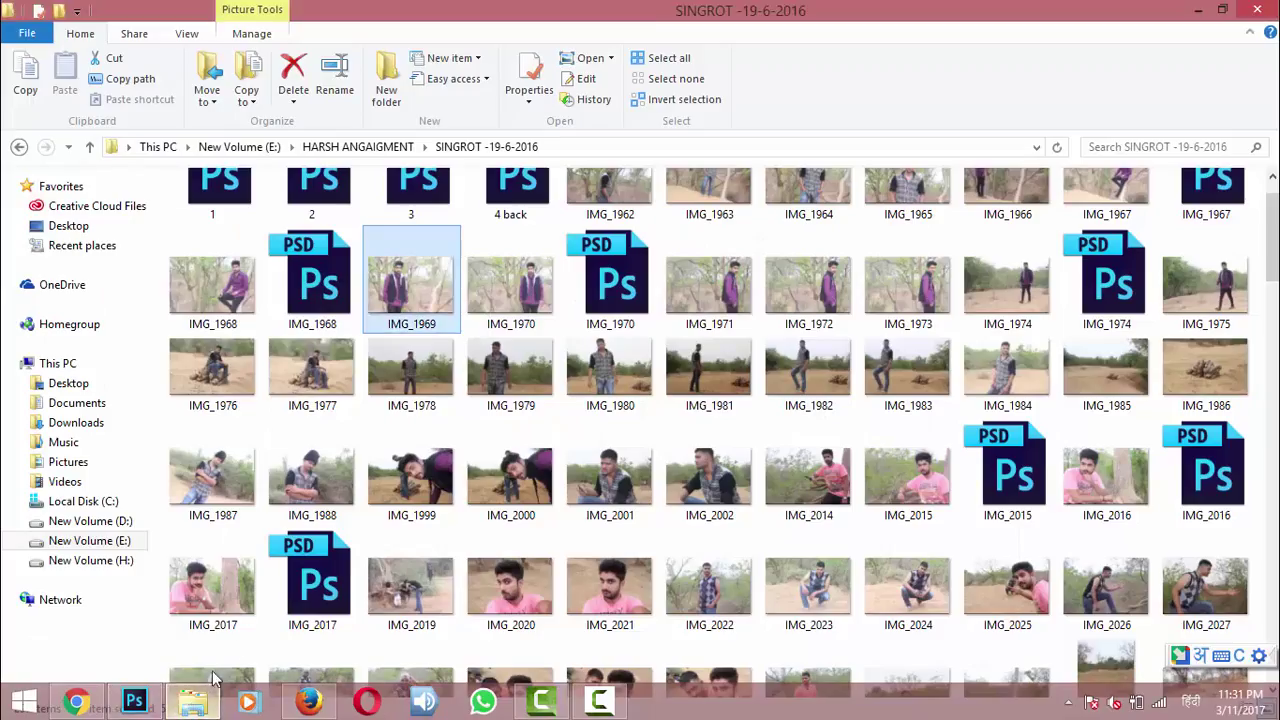
pyautogui.moveTo(420, 258); pyautogui.dragTo(640, 67)
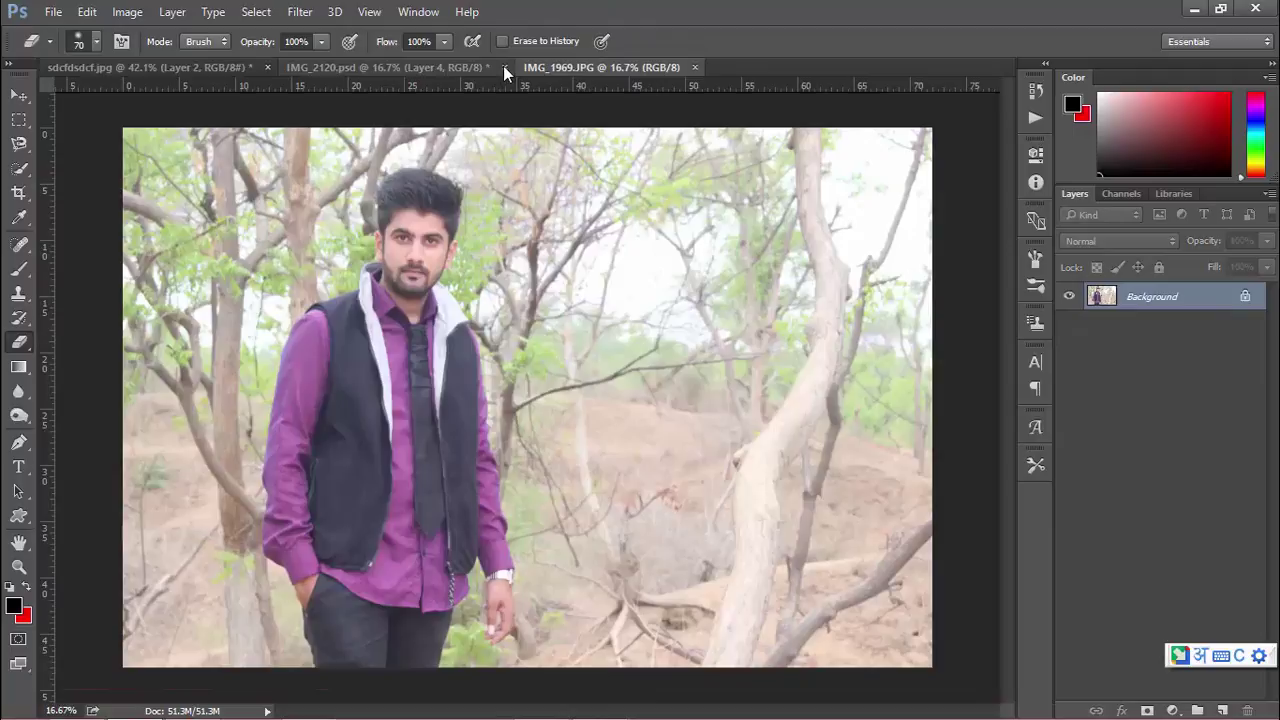
pyautogui.click(505, 67)
pyautogui.click(638, 290)
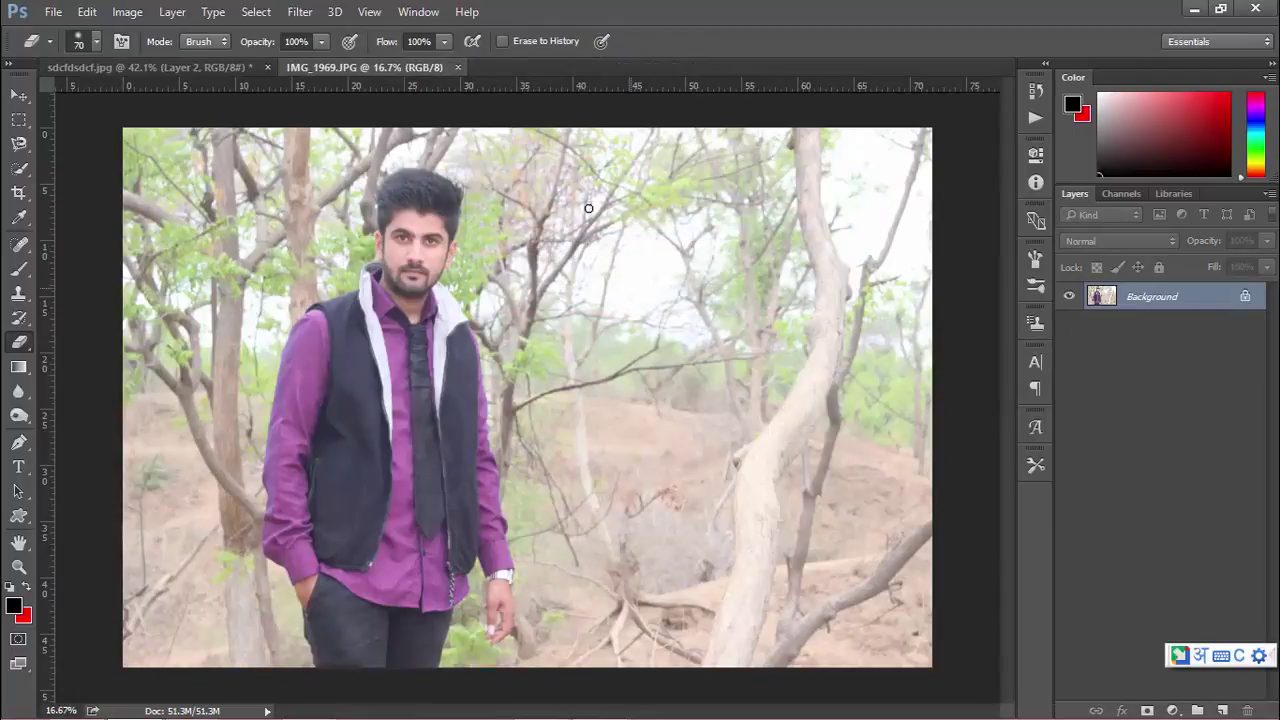
# Choose the Magnetic Lasso tool and duplicate the Background layer of IMG_1969.
pyautogui.scroll(3, 213, 442)
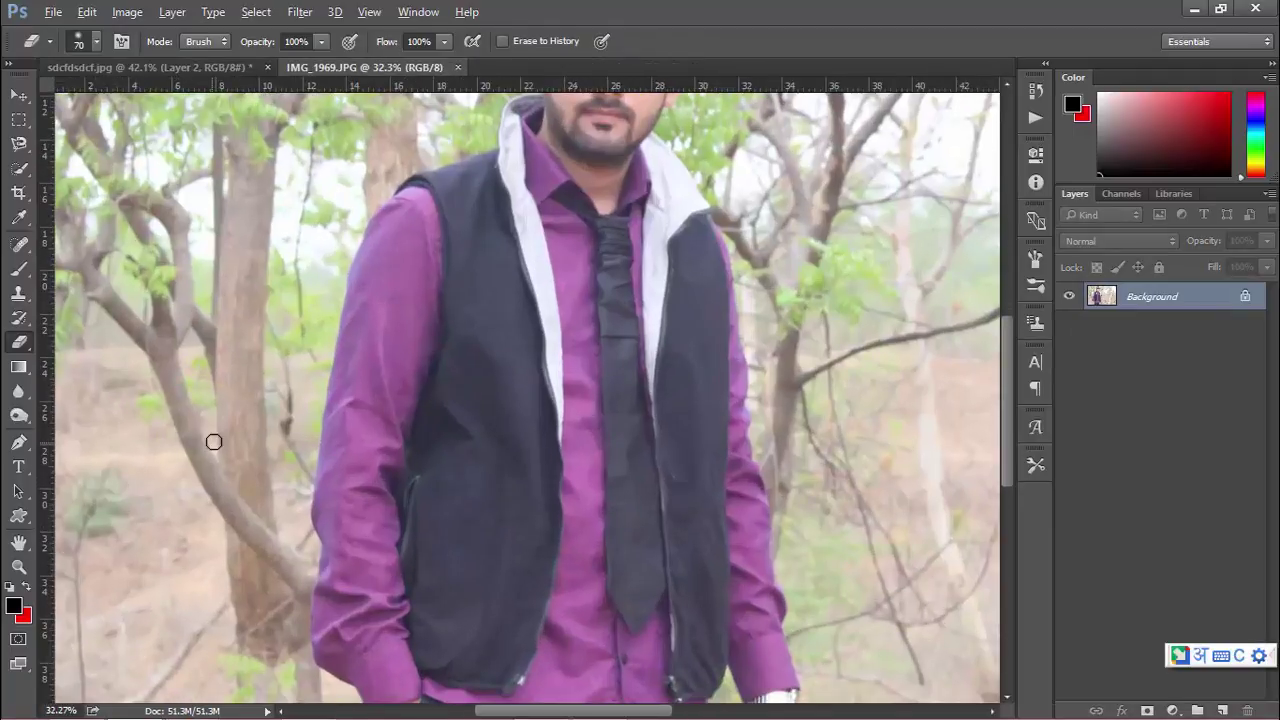
pyautogui.click(18, 146)
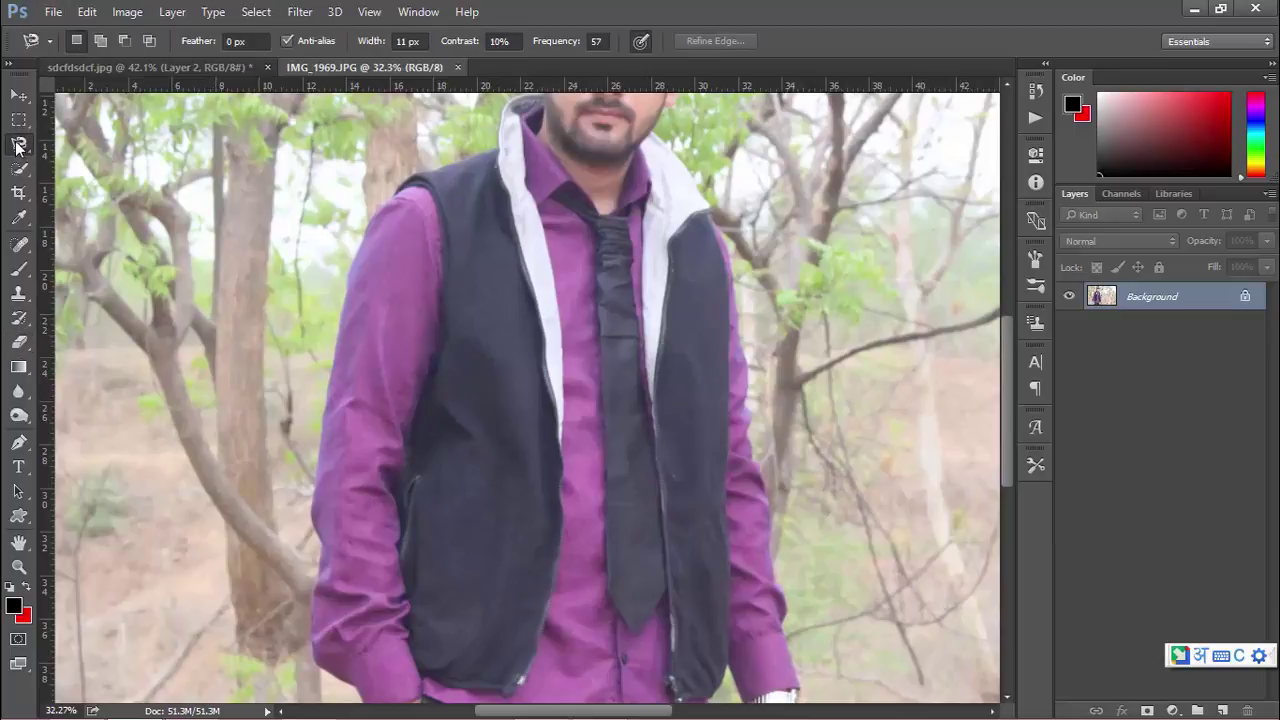
pyautogui.hotkey('ctrl', 'j')
# Trace the man in the purple shirt with the Magnetic Lasso, from his cuff around the head and down the other arm, to select him.
pyautogui.scroll(3, 390, 500)
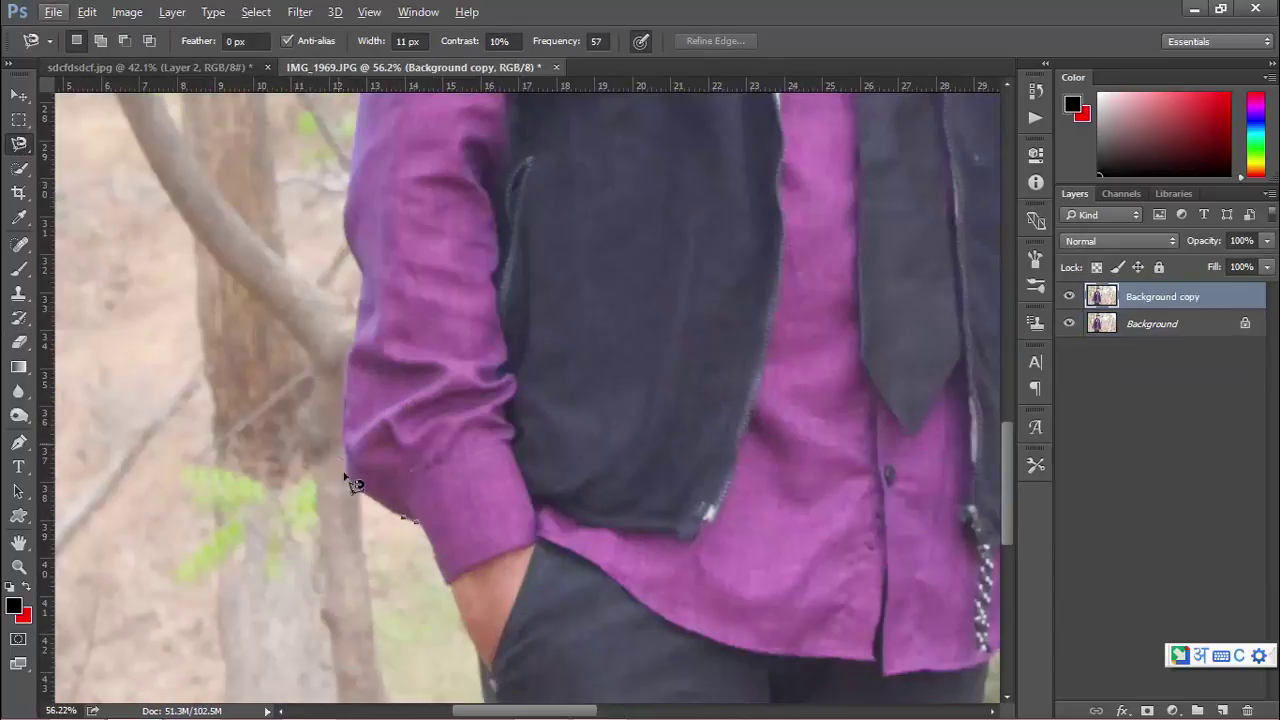
pyautogui.click(349, 477)
pyautogui.scroll(5, 374, 234)
pyautogui.moveTo(612, 170); pyautogui.dragTo(507, 510)
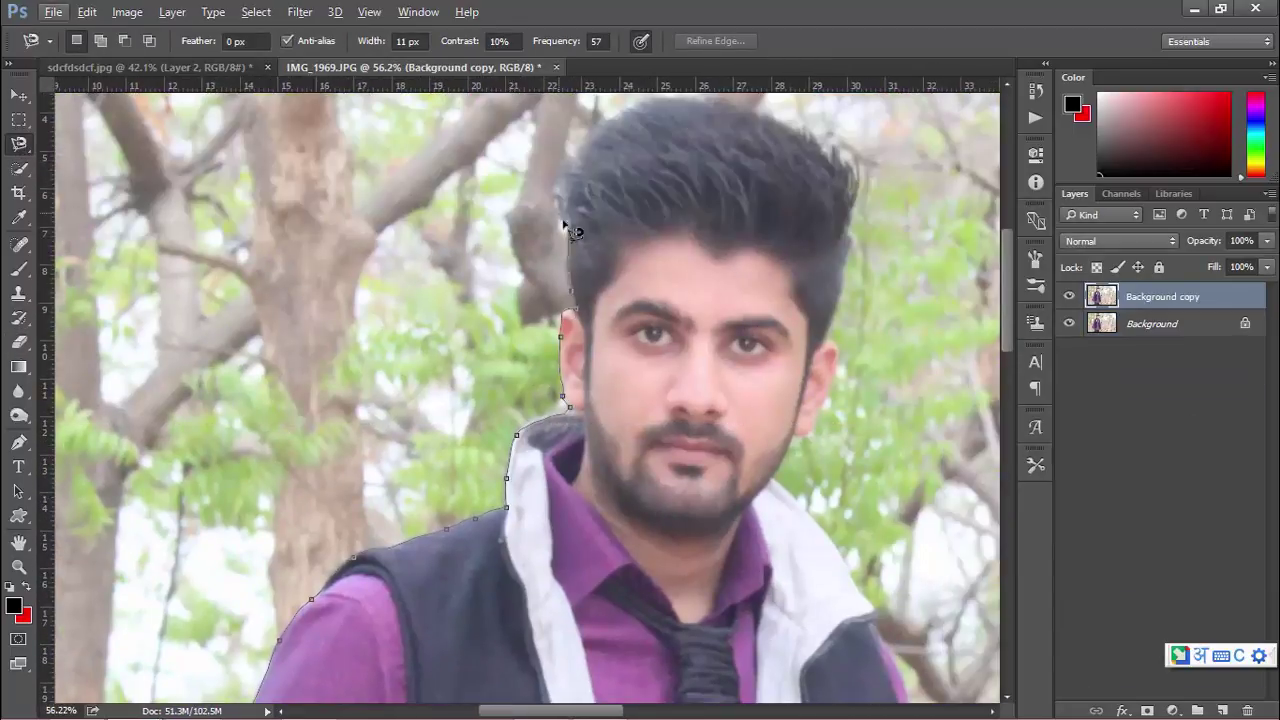
pyautogui.moveTo(878, 612); pyautogui.dragTo(645, 443)
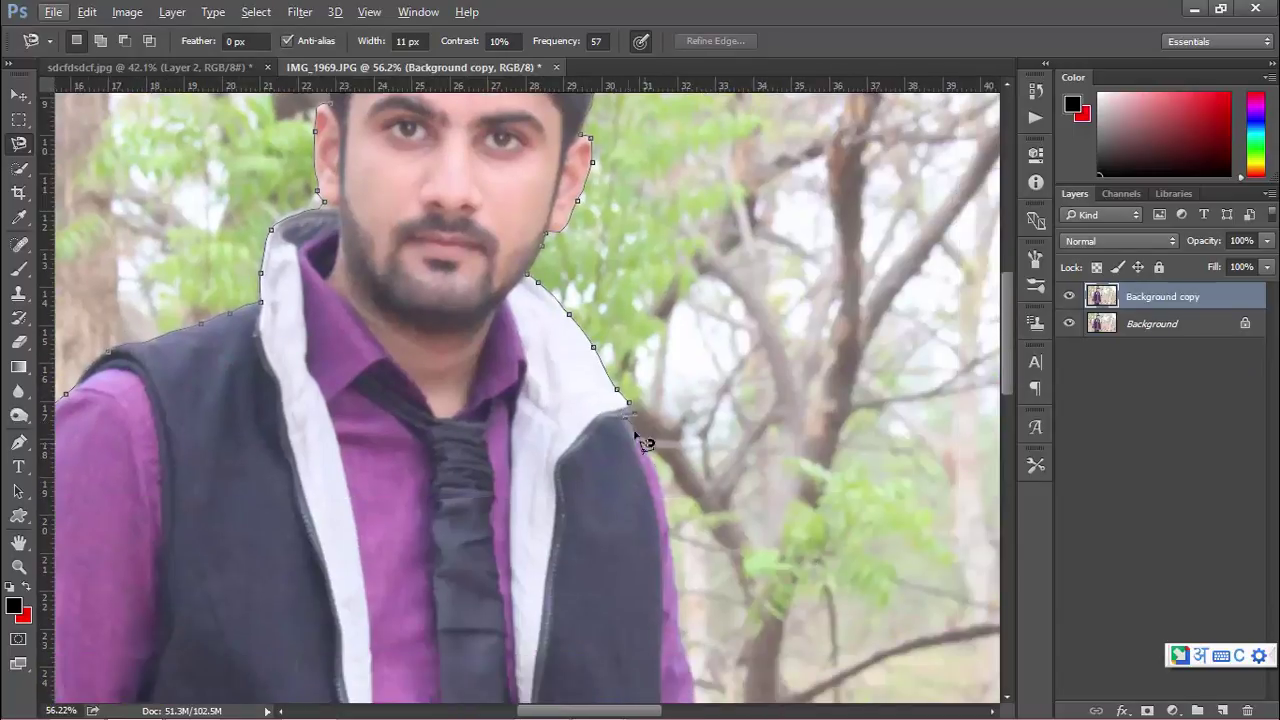
pyautogui.moveTo(692, 647); pyautogui.dragTo(632, 295)
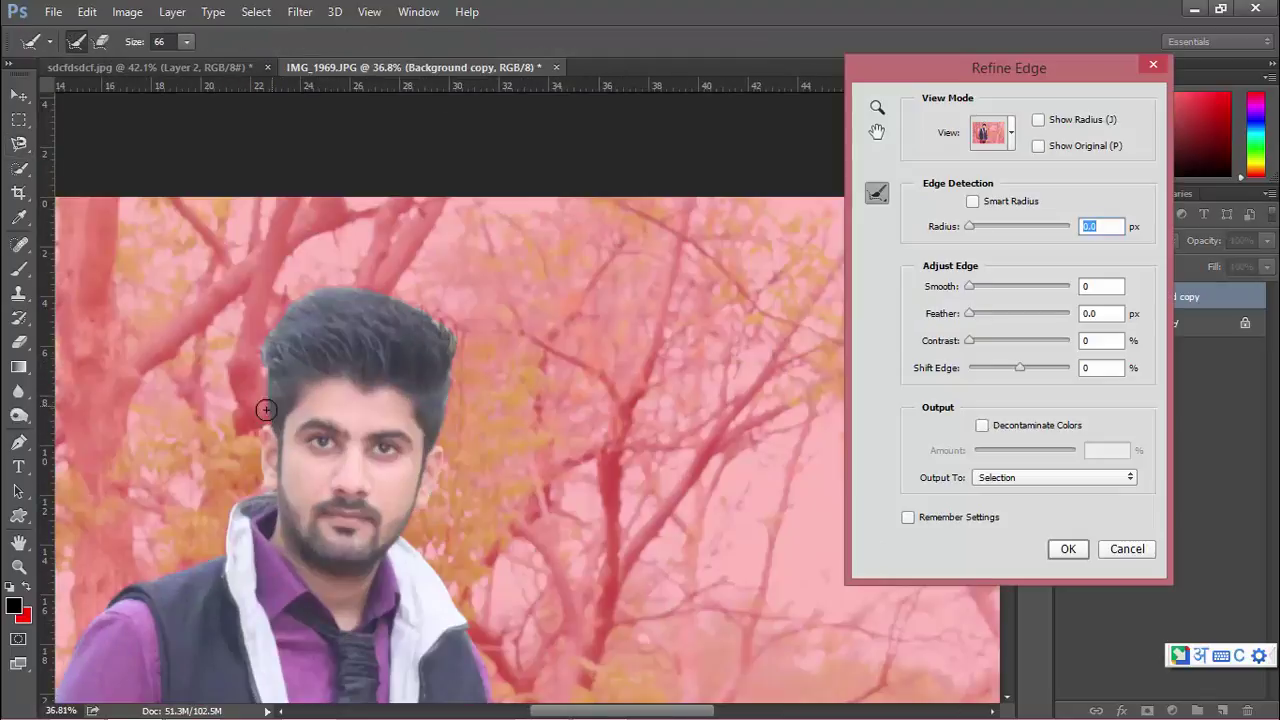
# Refine the selection edge around the man's hair and copy the selected man to a new layer.
pyautogui.moveTo(266, 400)
pyautogui.mouseDown()
pyautogui.moveTo(298, 305)
pyautogui.moveTo(430, 437)
pyautogui.mouseUp()
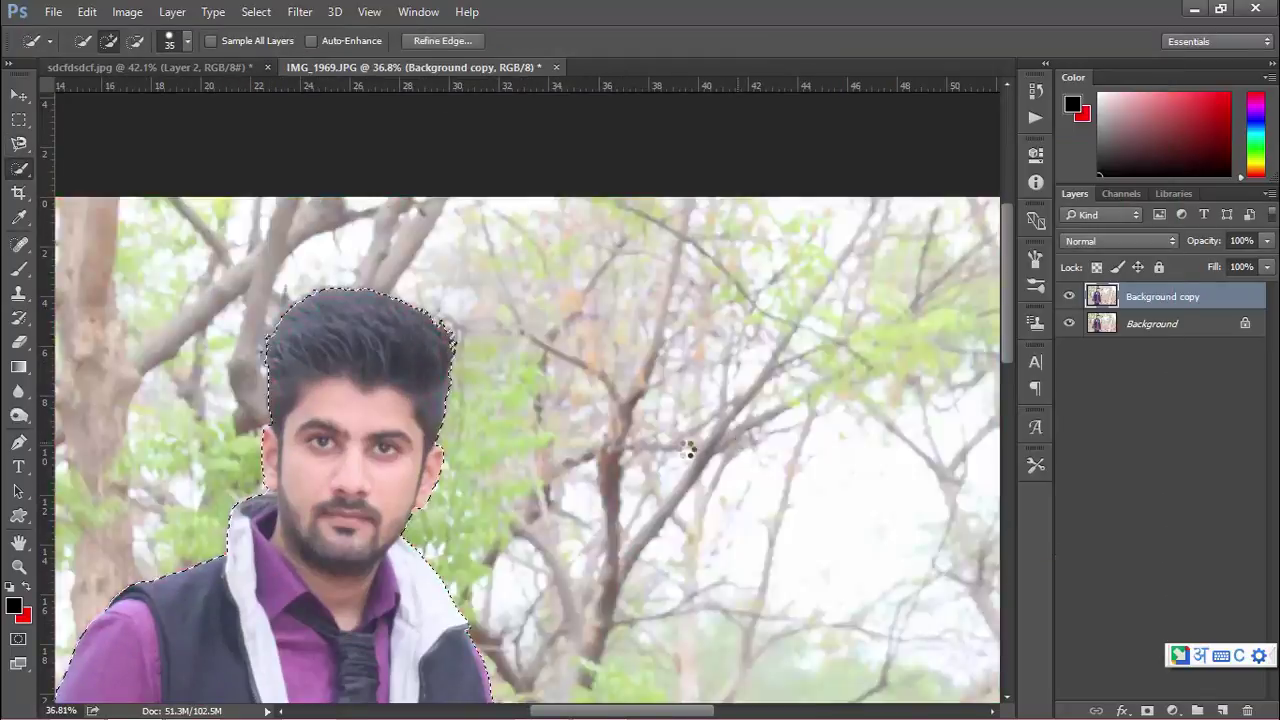
pyautogui.hotkey('ctrl', '0')
pyautogui.rightClick(434, 323)
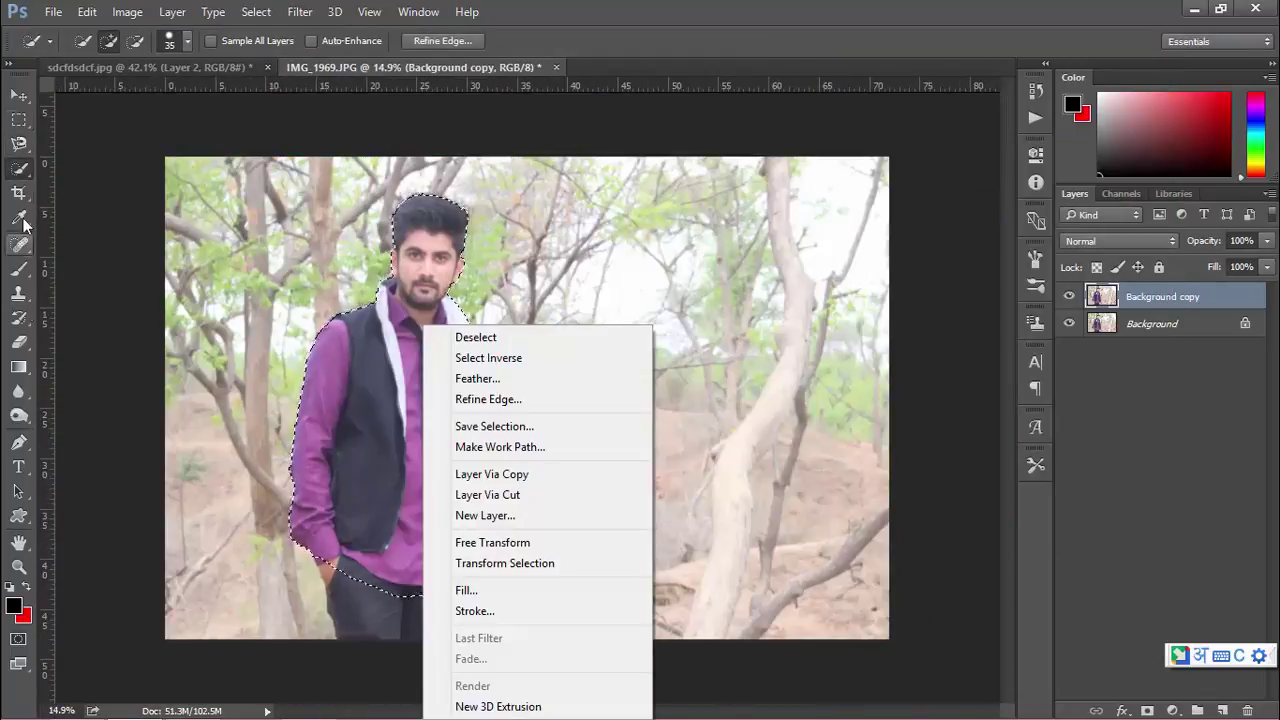
pyautogui.rightClick(447, 326)
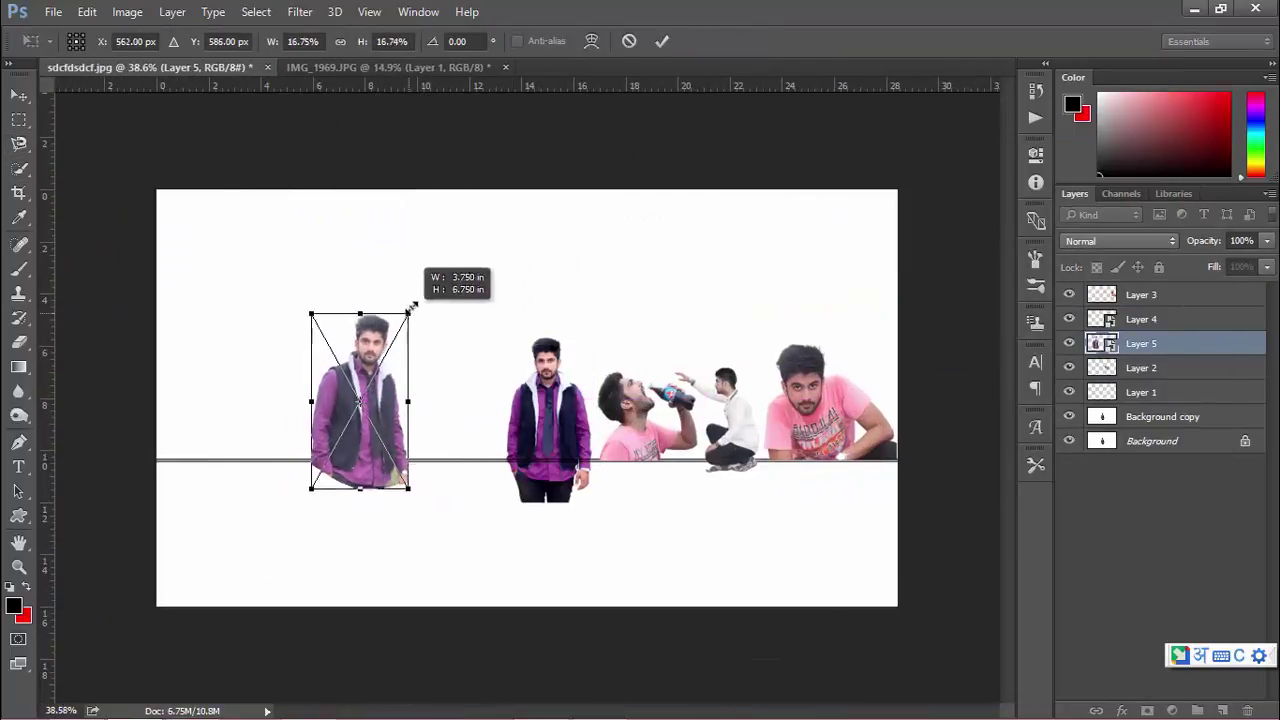
# Scale the cut-out man to about 16.2% in the white composite and place him across the line, left of the standing man.
pyautogui.moveTo(410, 308); pyautogui.dragTo(430, 430)
pyautogui.scroll(2, 421, 432)
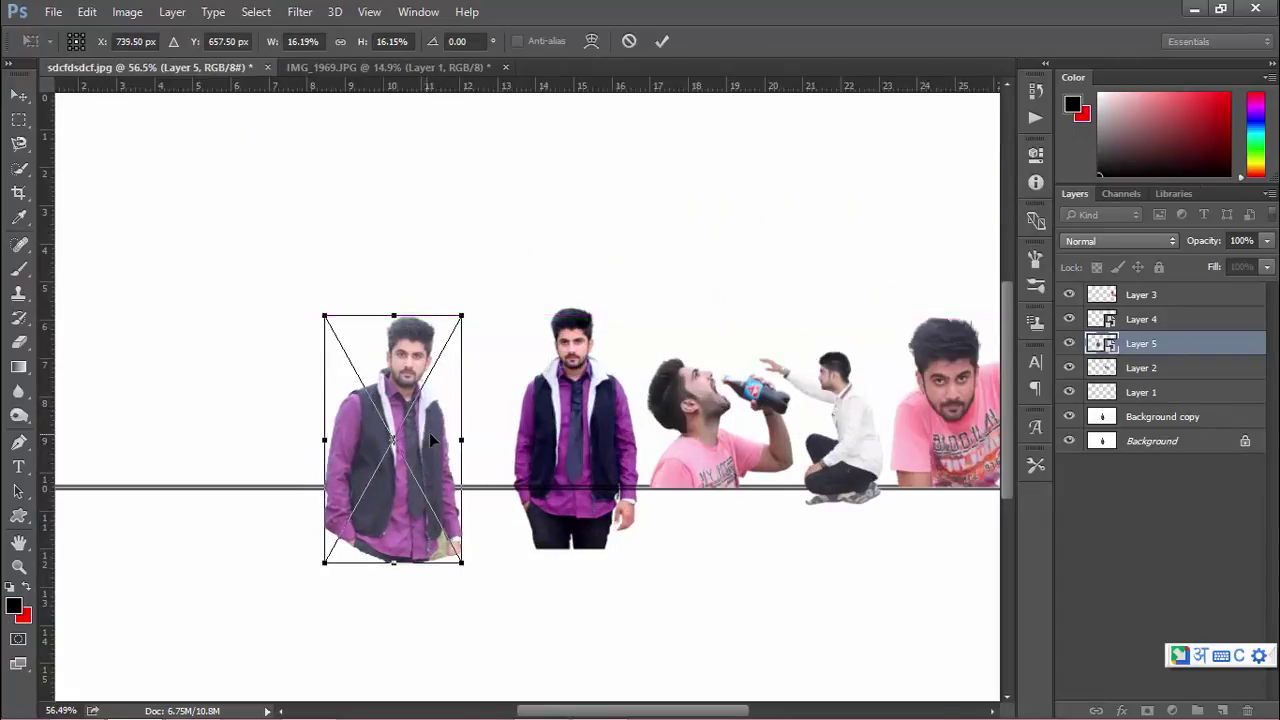
pyautogui.scroll(-2, 429, 432)
pyautogui.press('Return')
pyautogui.scroll(1, 433, 432)
# Apply Color Efex Pro 4's Contrast Color Range to Layer 5 with Contrast at about 22%, and hide the original Layer 5.
pyautogui.click(300, 12)
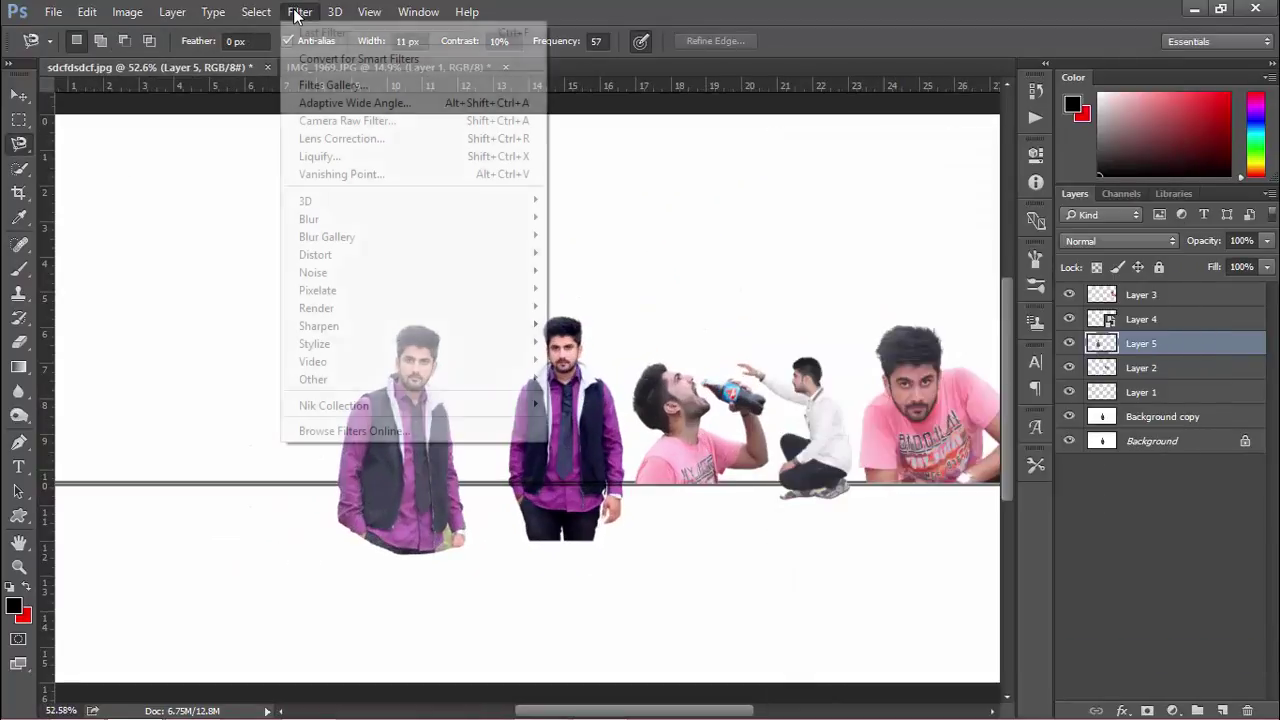
pyautogui.moveTo(363, 406)
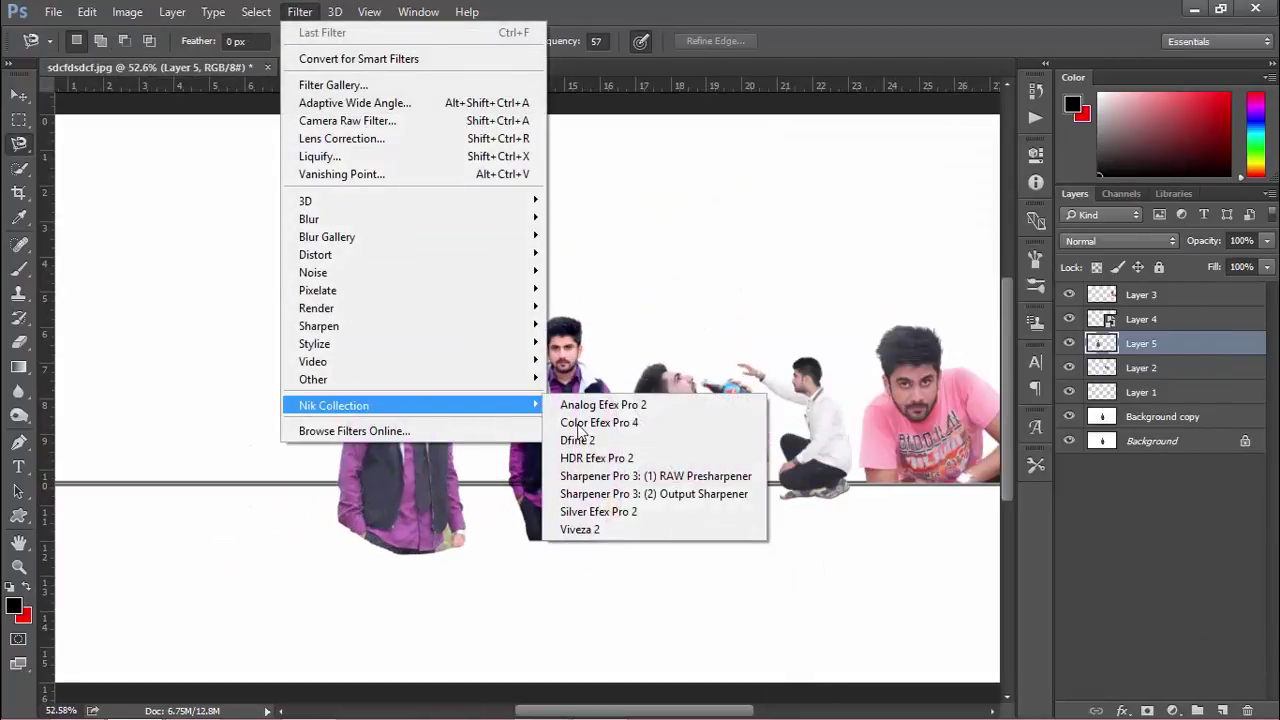
pyautogui.click(589, 424)
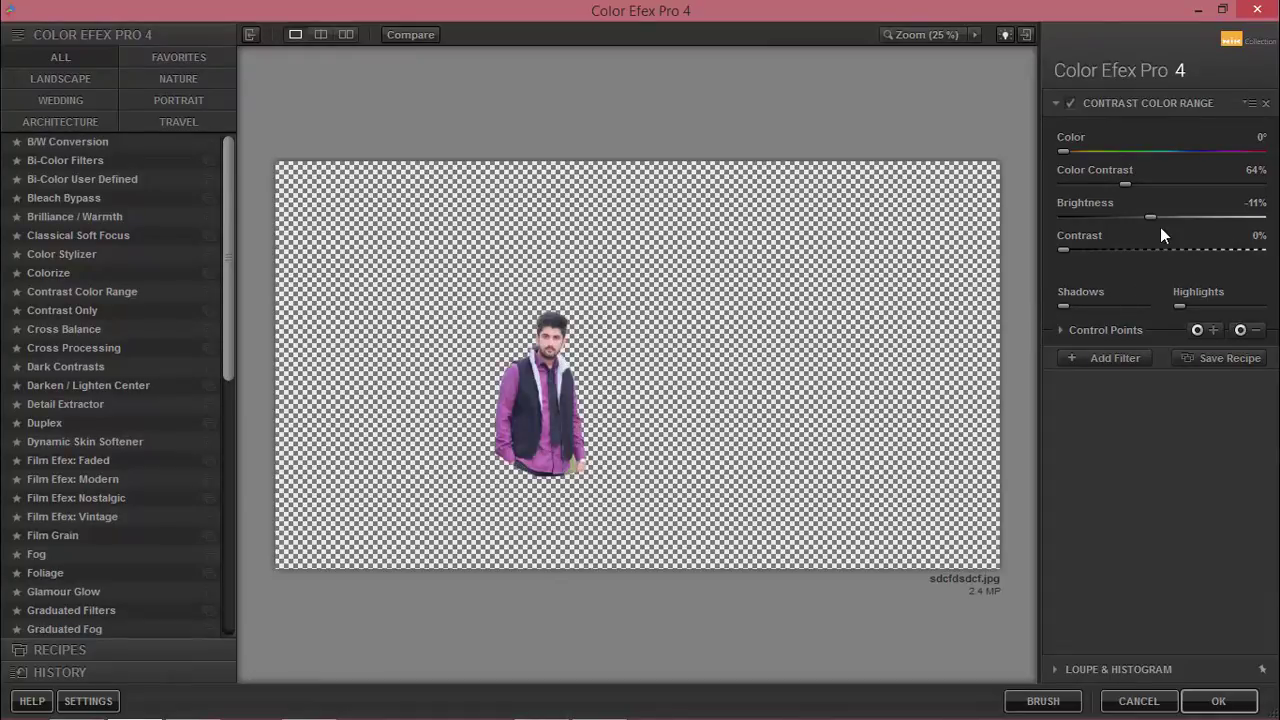
pyautogui.moveTo(1070, 248); pyautogui.dragTo(1107, 243)
pyautogui.click(1213, 702)
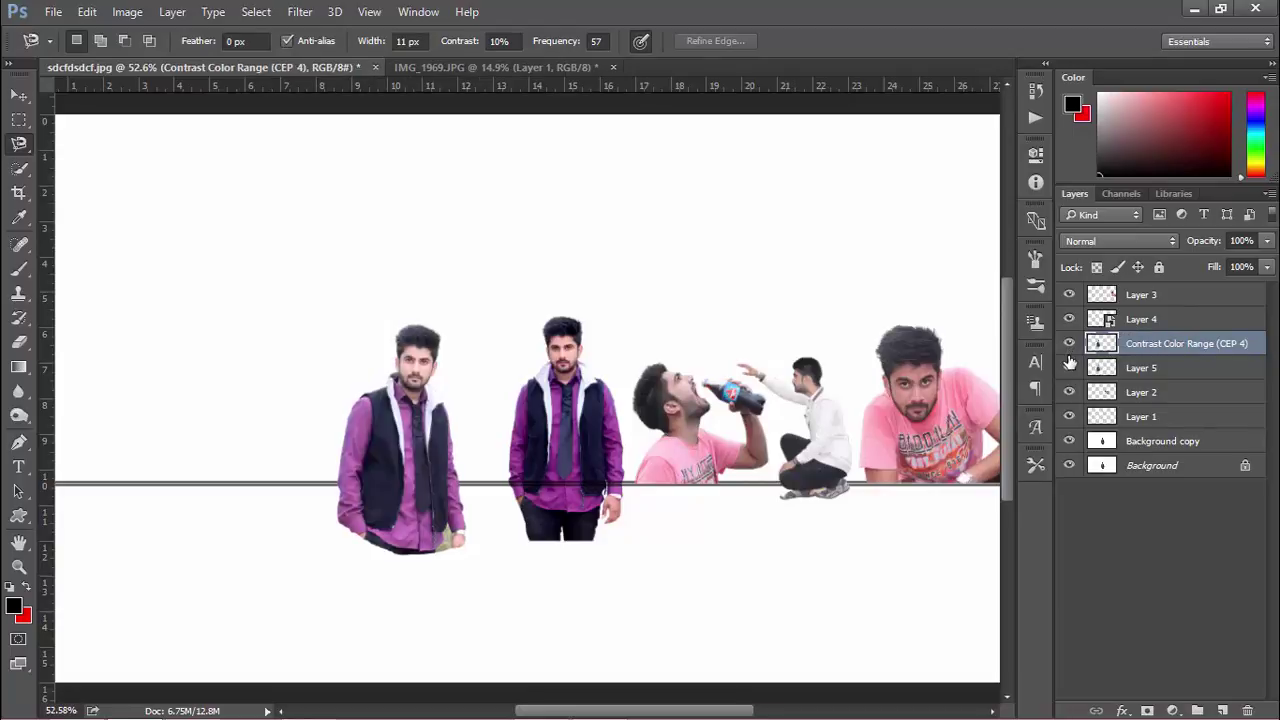
pyautogui.click(1069, 368)
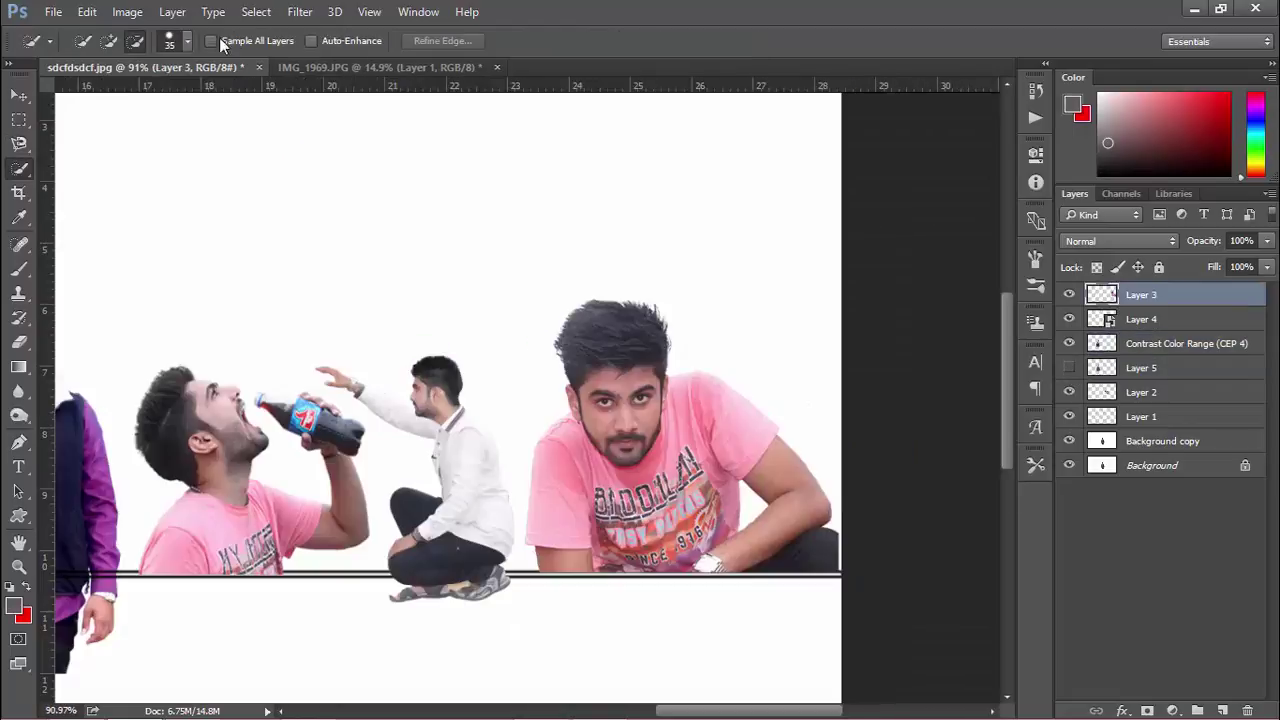
# Apply Color Efex Pro 4's Contrast Color Range to the leaning man on Layer 3, with Brightness at about -19% and a higher Contrast.
pyautogui.click(299, 12)
pyautogui.moveTo(400, 405)
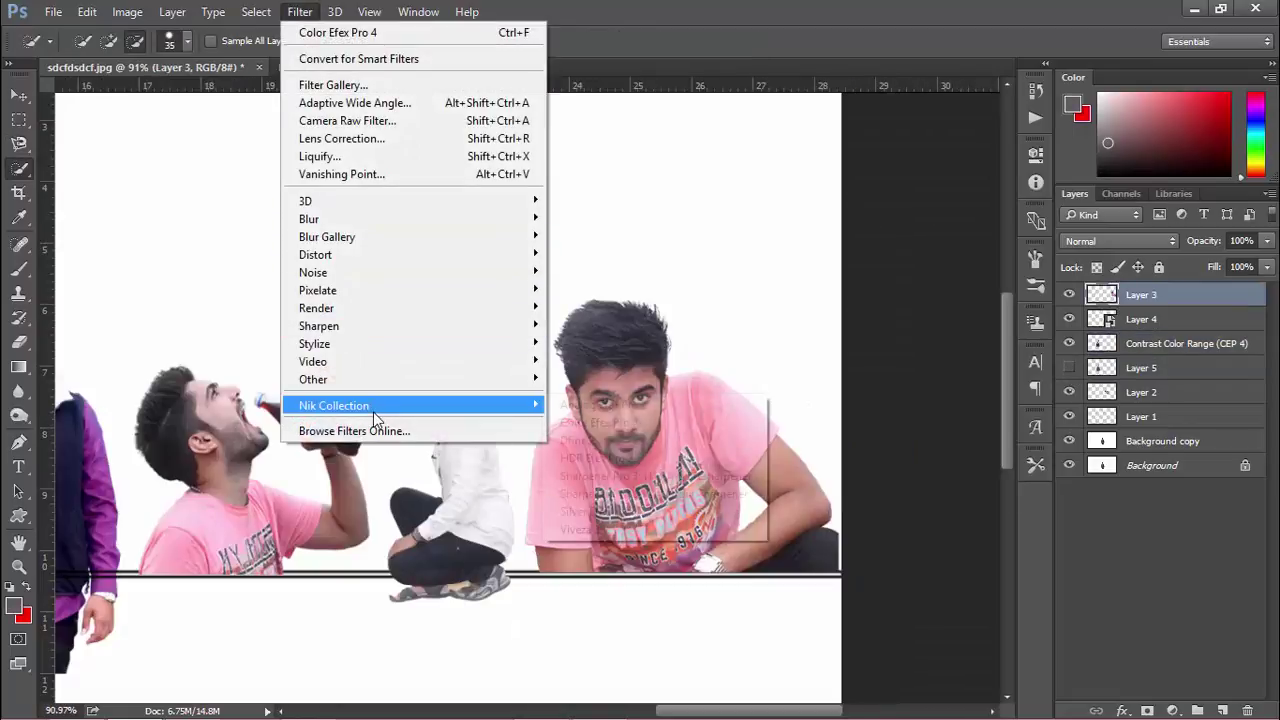
pyautogui.click(605, 423)
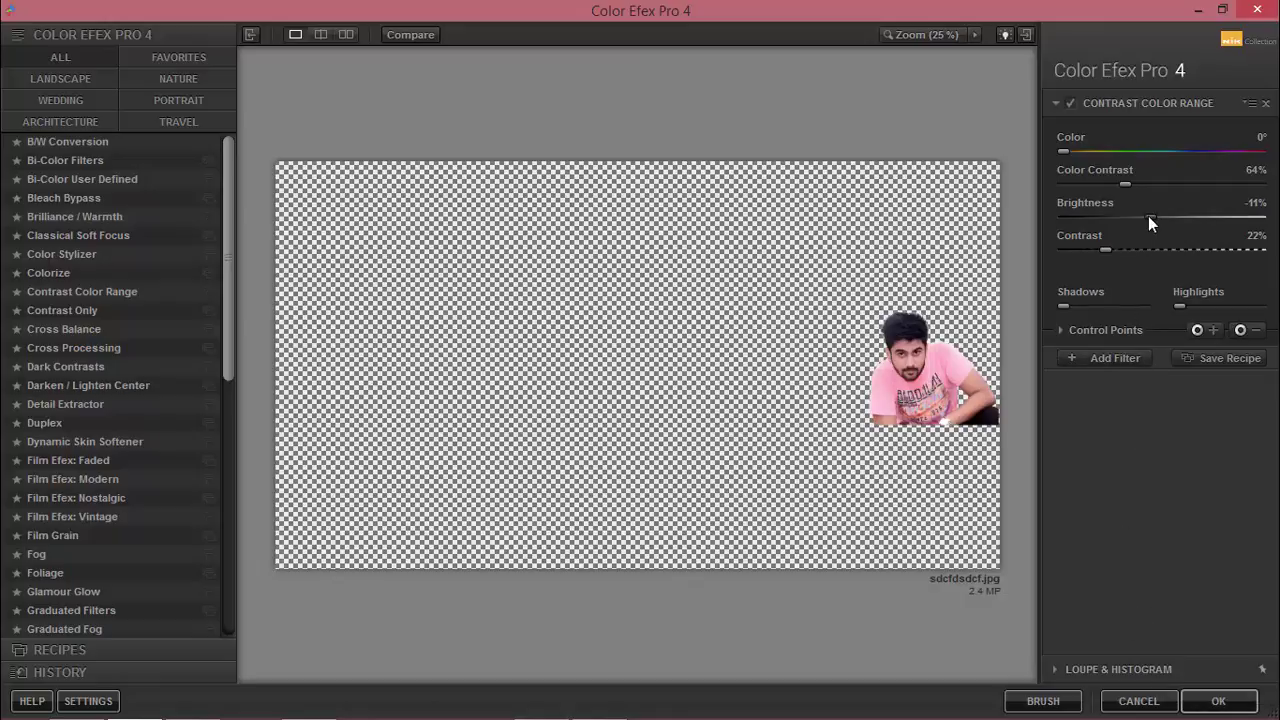
pyautogui.moveTo(1170, 215); pyautogui.dragTo(1145, 209)
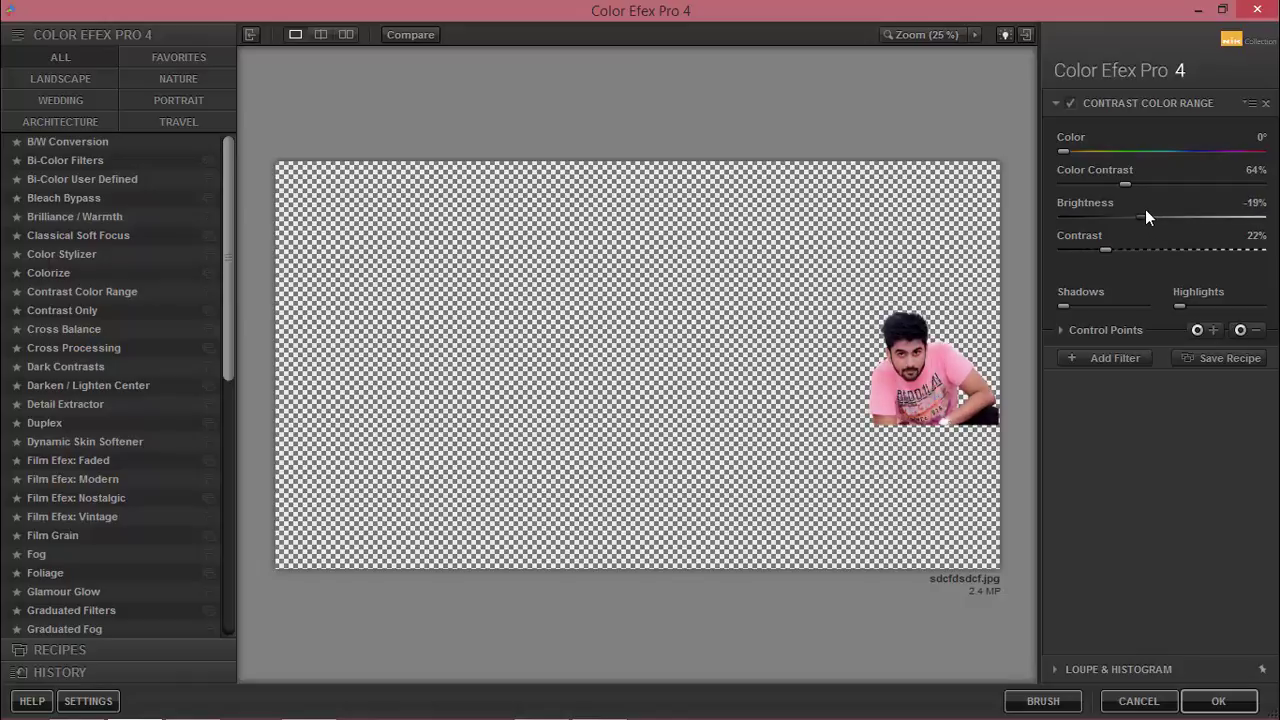
pyautogui.moveTo(1105, 247); pyautogui.dragTo(1121, 247)
pyautogui.click(1216, 699)
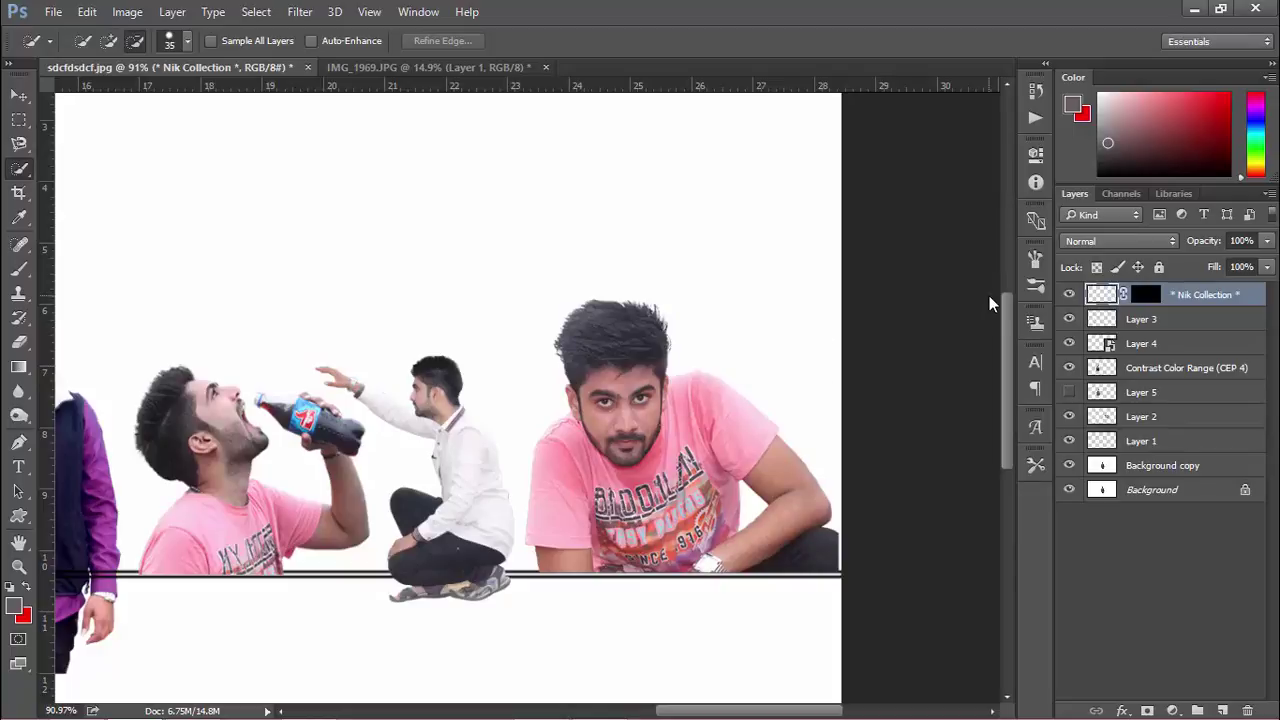
# Delete the unfiltered Layer 3 of the leaning man.
pyautogui.click(1071, 319)
pyautogui.click(1157, 319)
pyautogui.press('Delete')
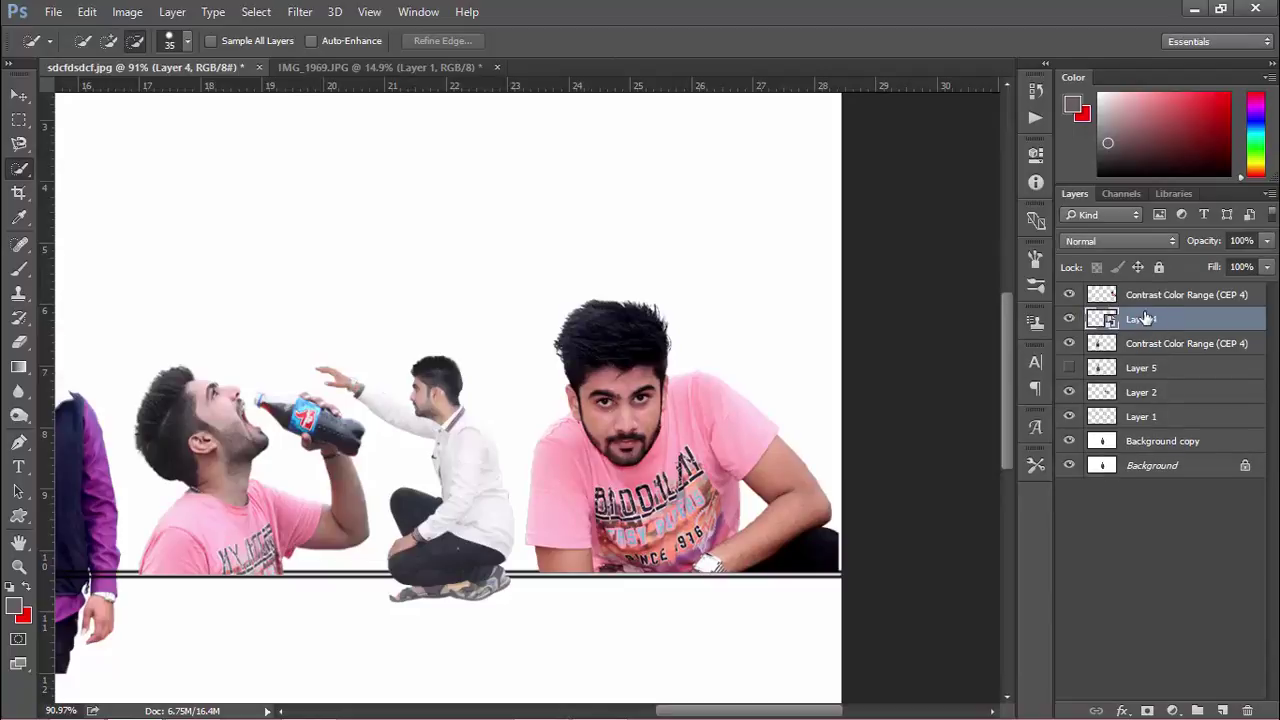
# Rasterize the crouching man's smart object on Layer 4 and toggle its visibility to check it.
pyautogui.rightClick(1157, 319)
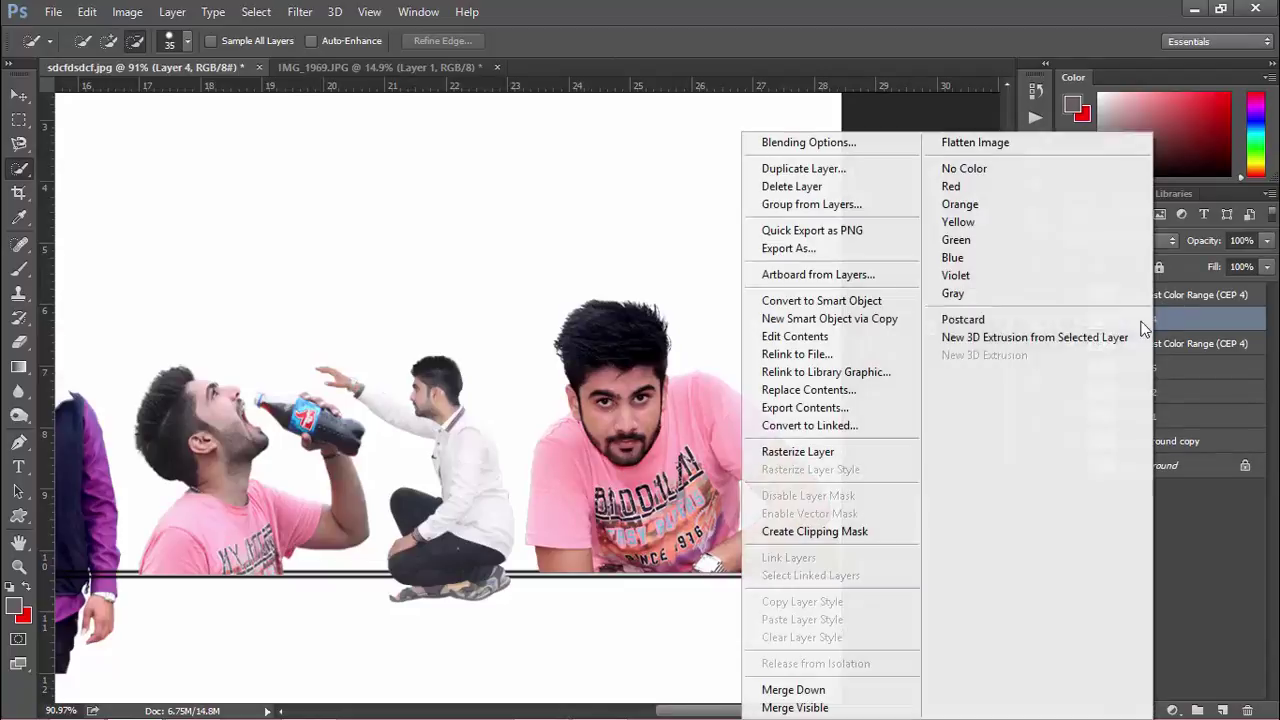
pyautogui.click(830, 449)
pyautogui.click(1070, 319)
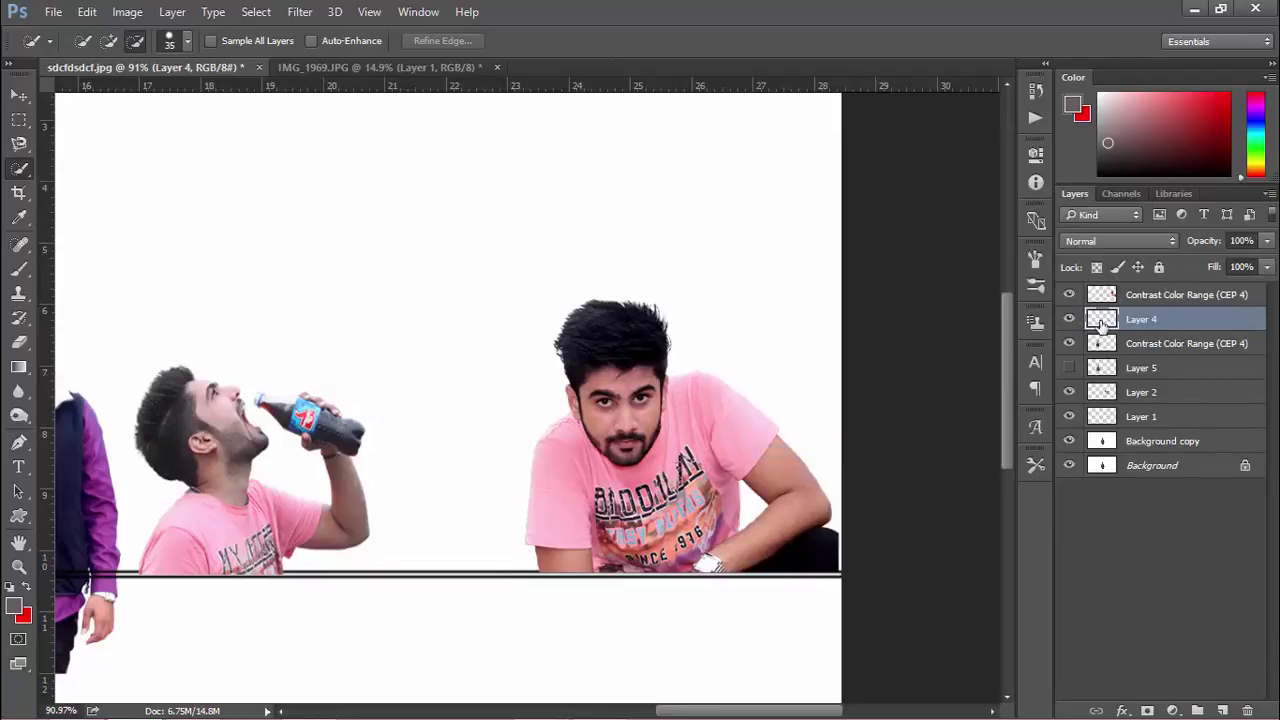
pyautogui.click(1070, 319)
pyautogui.click(295, 12)
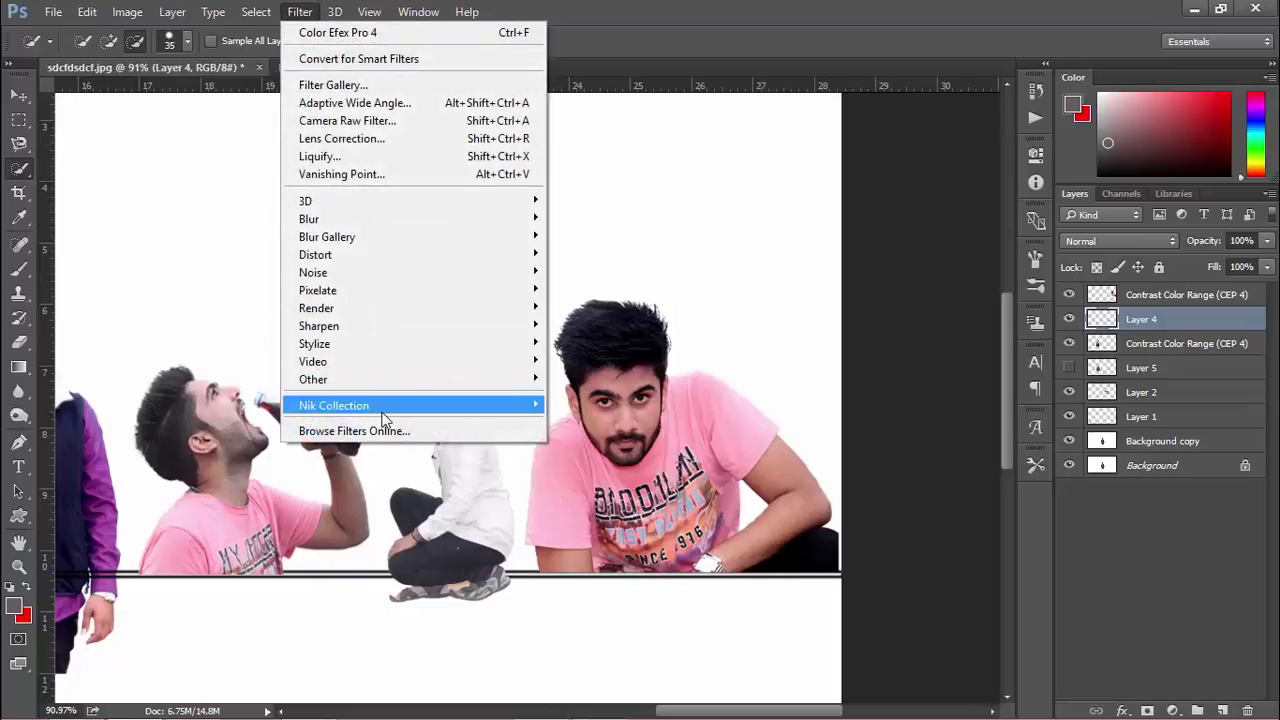
pyautogui.moveTo(442, 401)
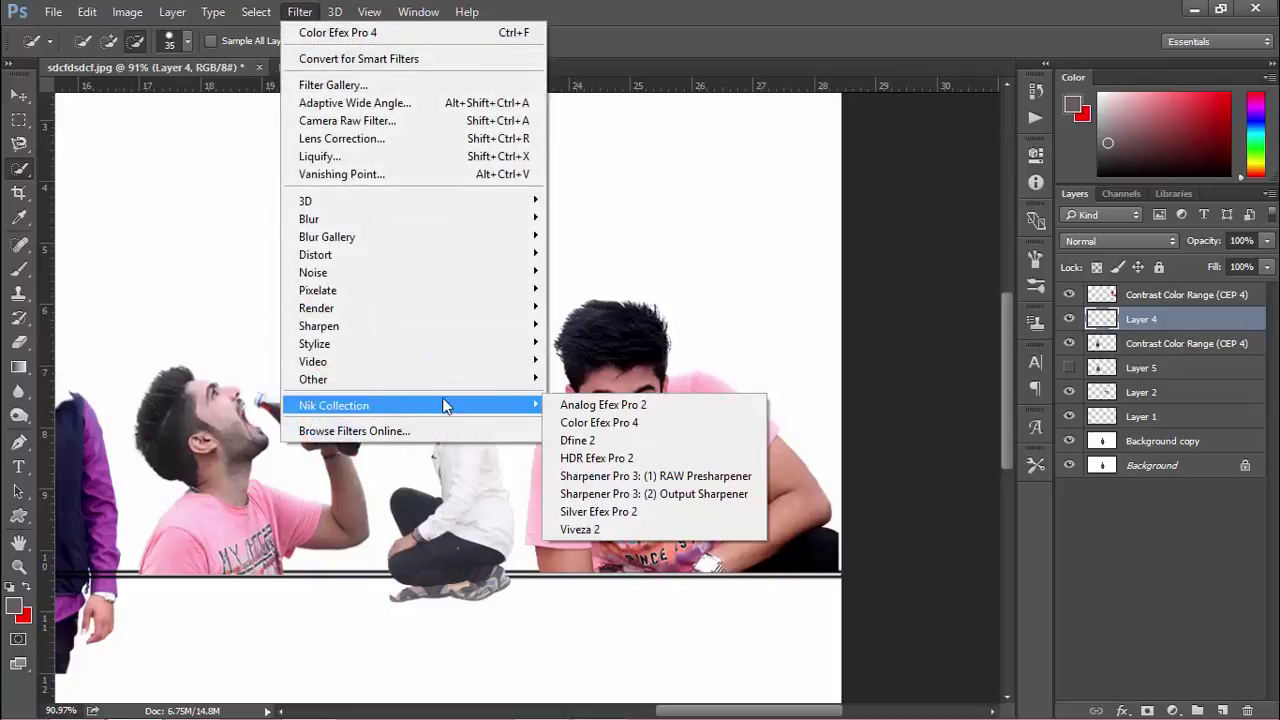
pyautogui.click(604, 422)
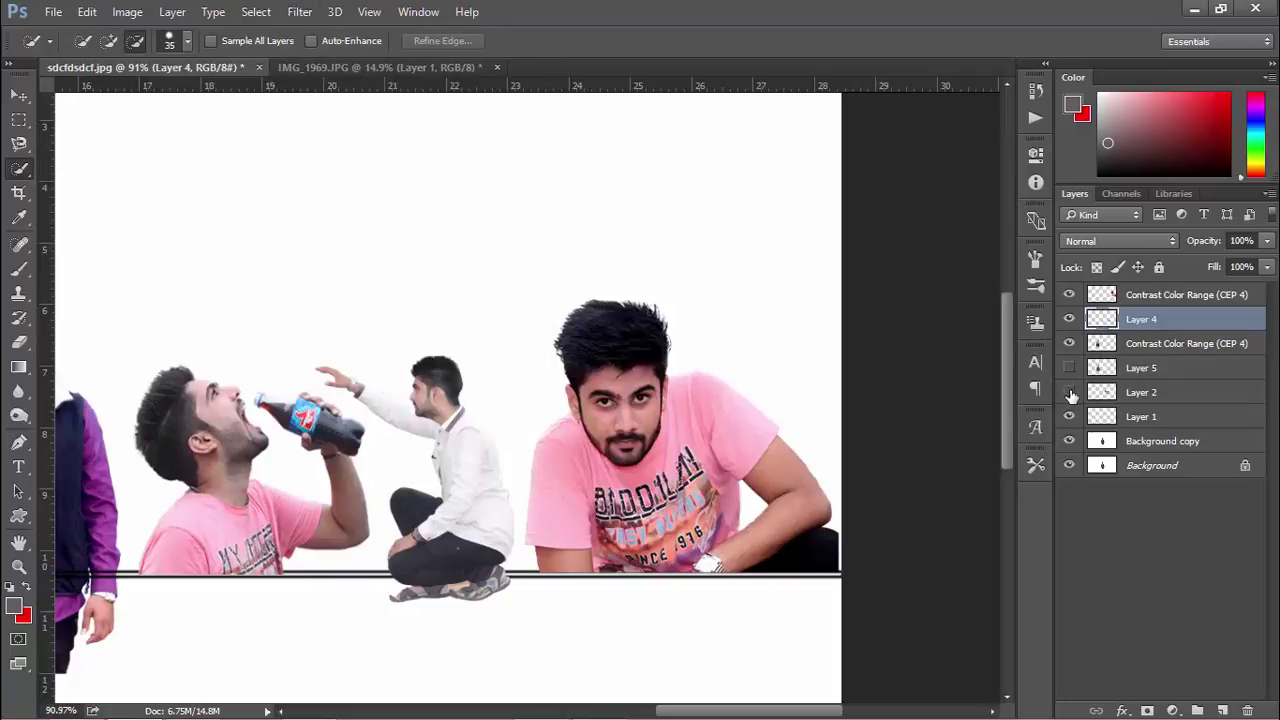
# Toggle Layer 2's visibility to check it, then merge Layer 2 with Layer 4.
pyautogui.click(1069, 392)
pyautogui.click(1069, 392)
pyautogui.keyDown('ctrl'); pyautogui.click(1155, 397); pyautogui.keyUp('ctrl')
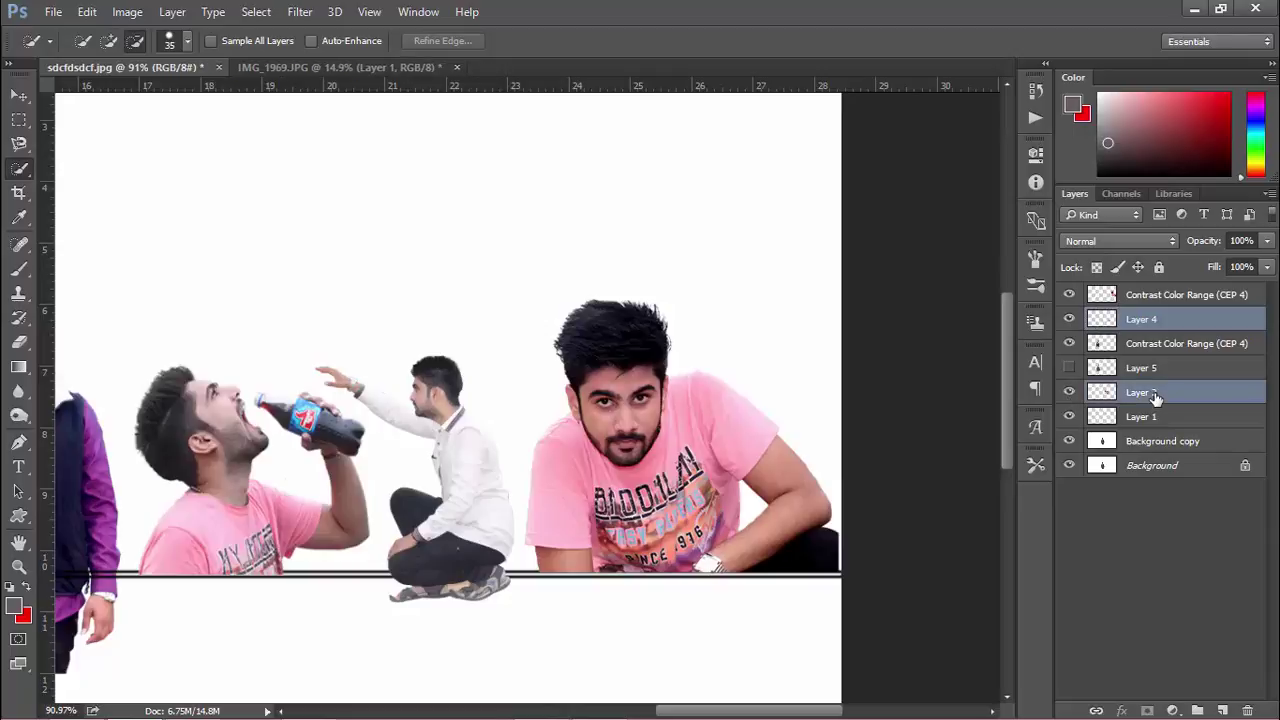
pyautogui.rightClick(1155, 397)
pyautogui.click(866, 668)
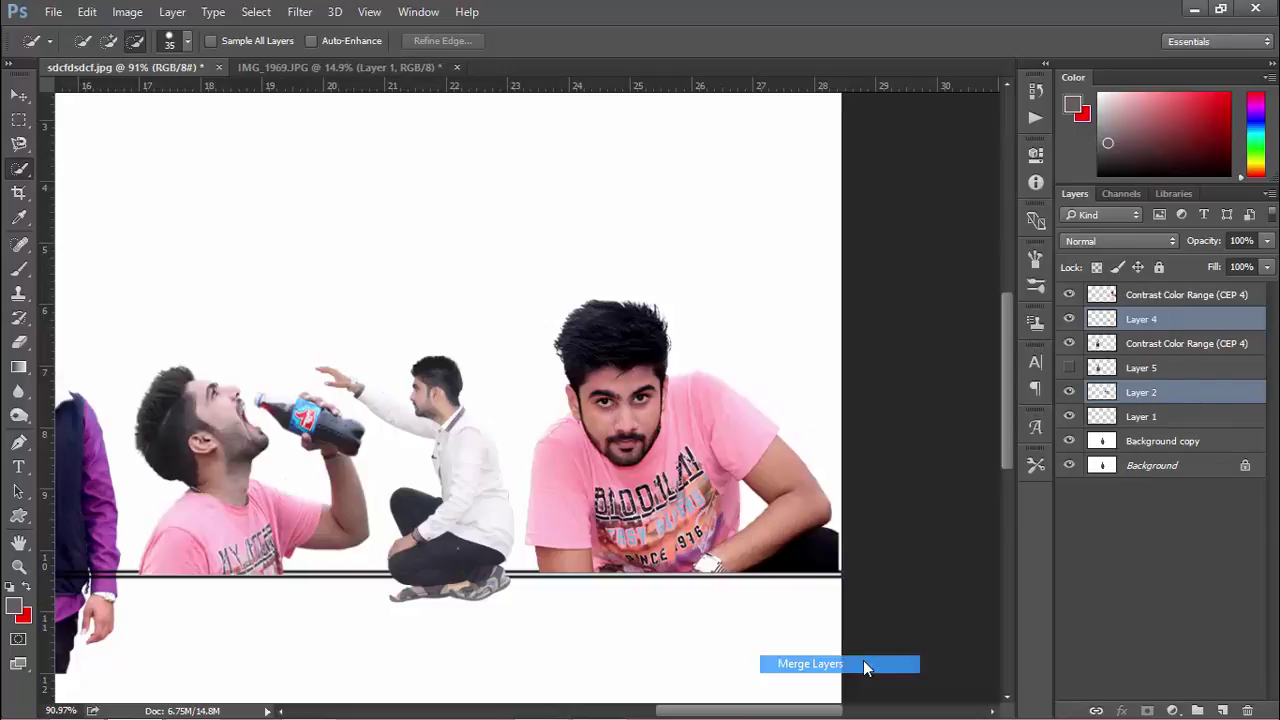
# Apply Color Efex Pro 4's Contrast Color Range to the merged Layer 4 with Brightness -23% and Contrast 26%, and hide Layer 4.
pyautogui.click(297, 14)
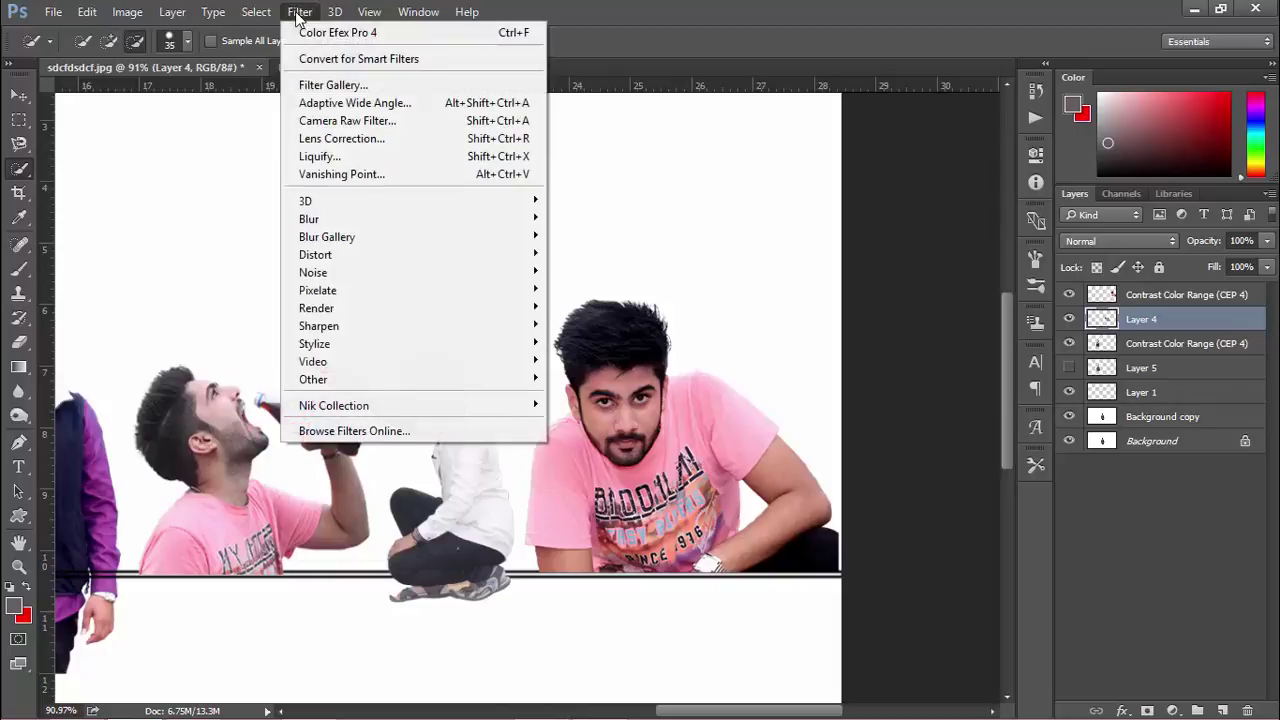
pyautogui.moveTo(427, 405)
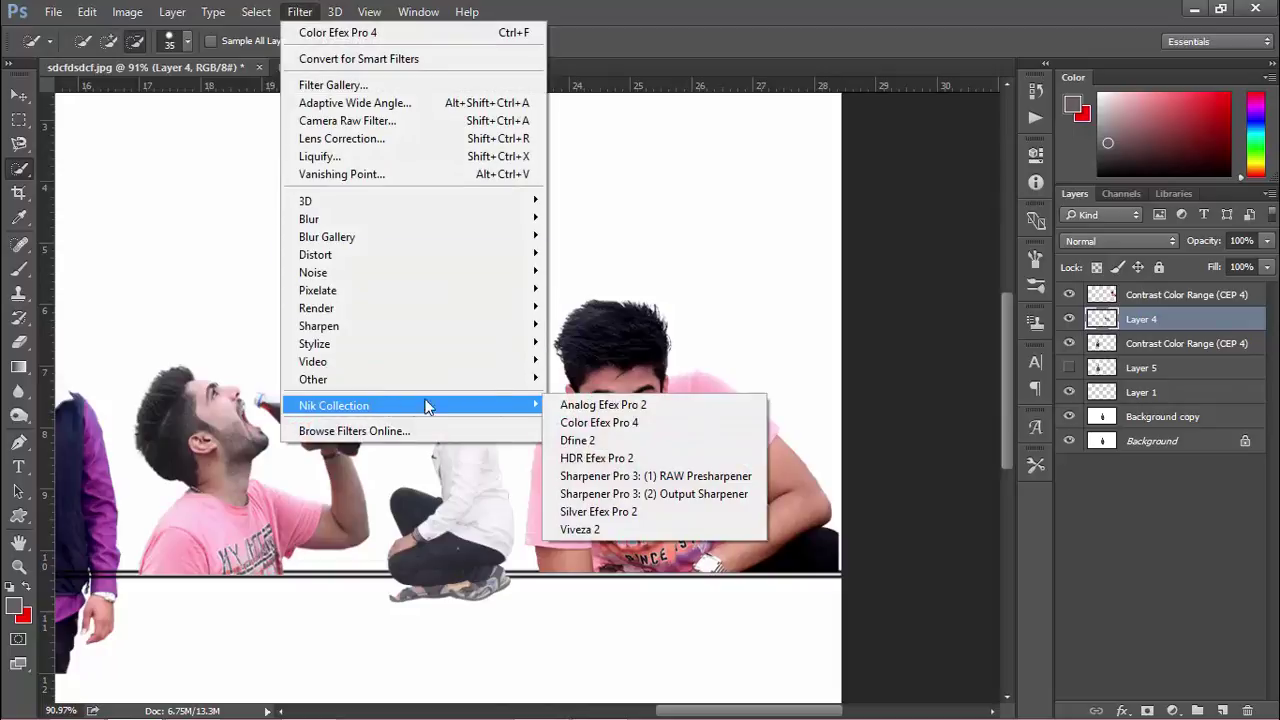
pyautogui.click(597, 423)
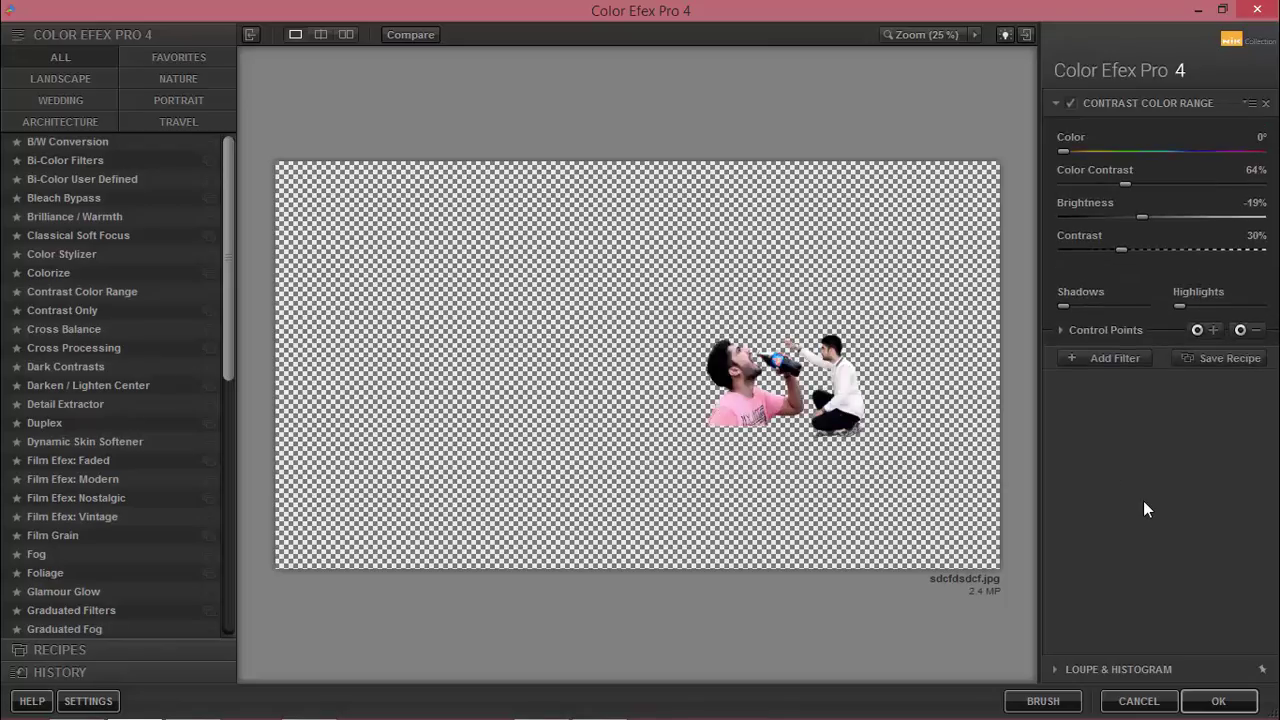
pyautogui.moveTo(1143, 215)
pyautogui.mouseDown()
pyautogui.moveTo(1127, 220)
pyautogui.moveTo(1141, 216)
pyautogui.mouseUp()
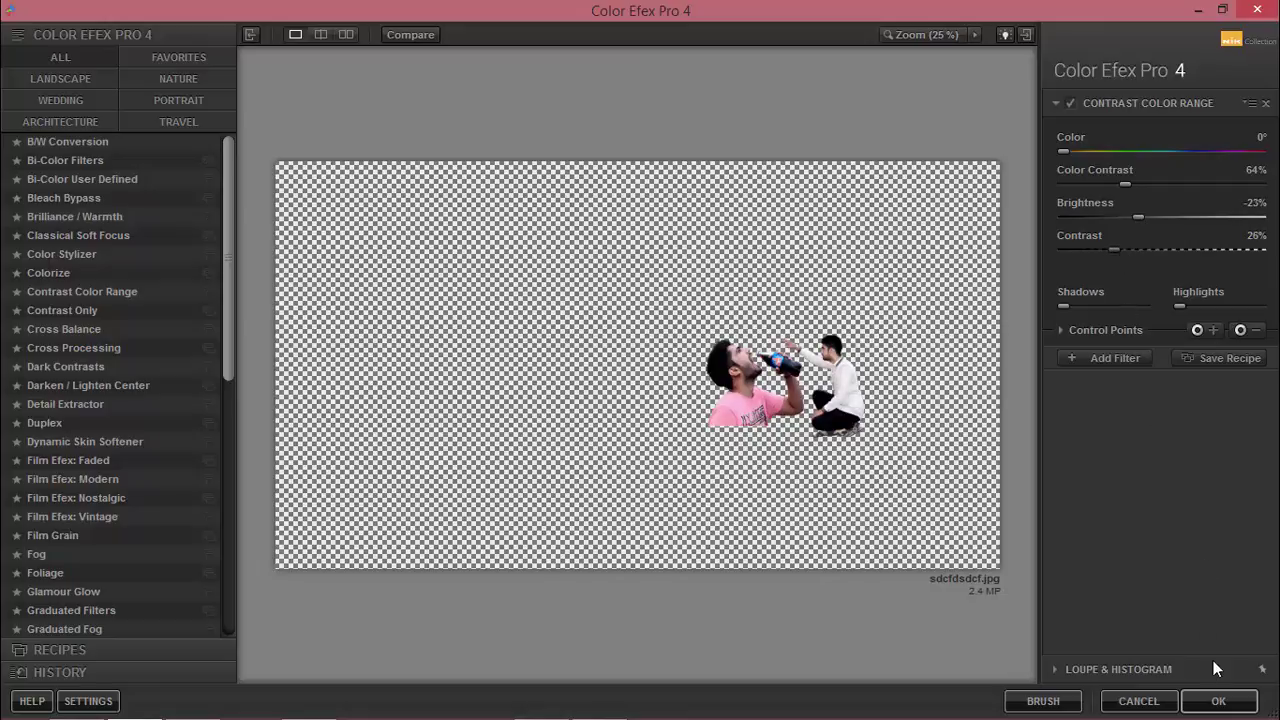
pyautogui.click(1218, 701)
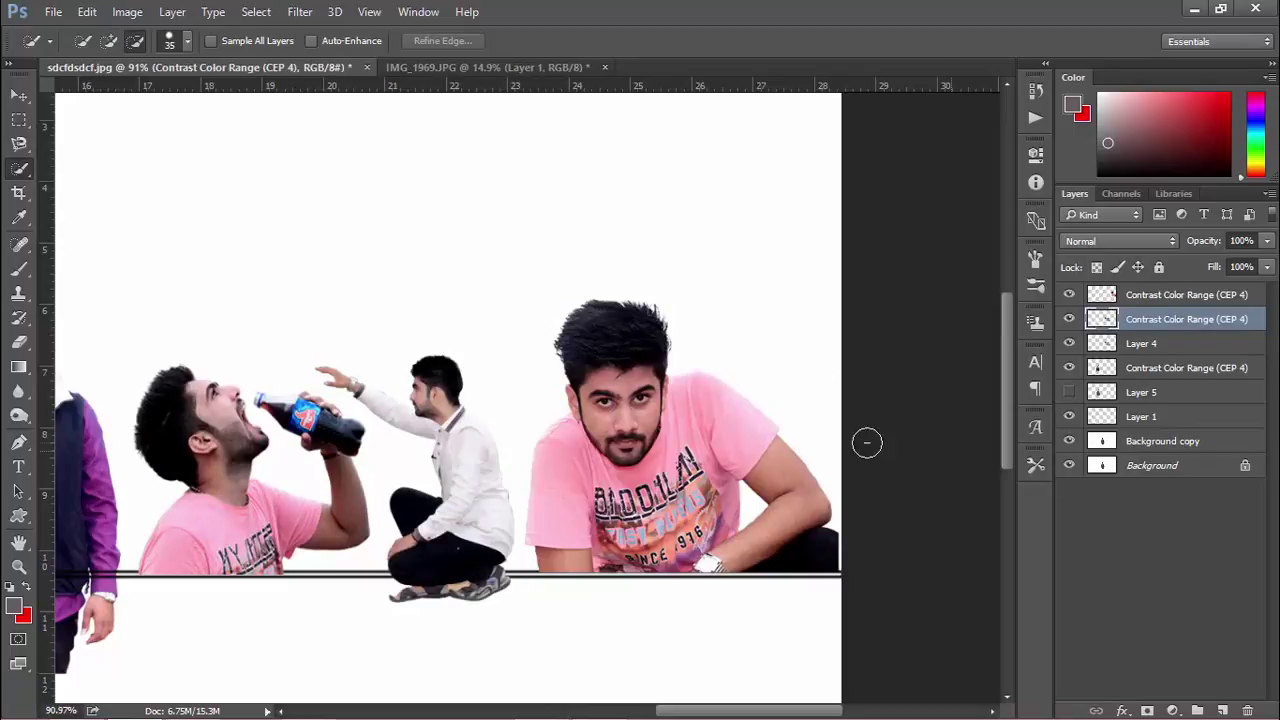
pyautogui.click(1069, 343)
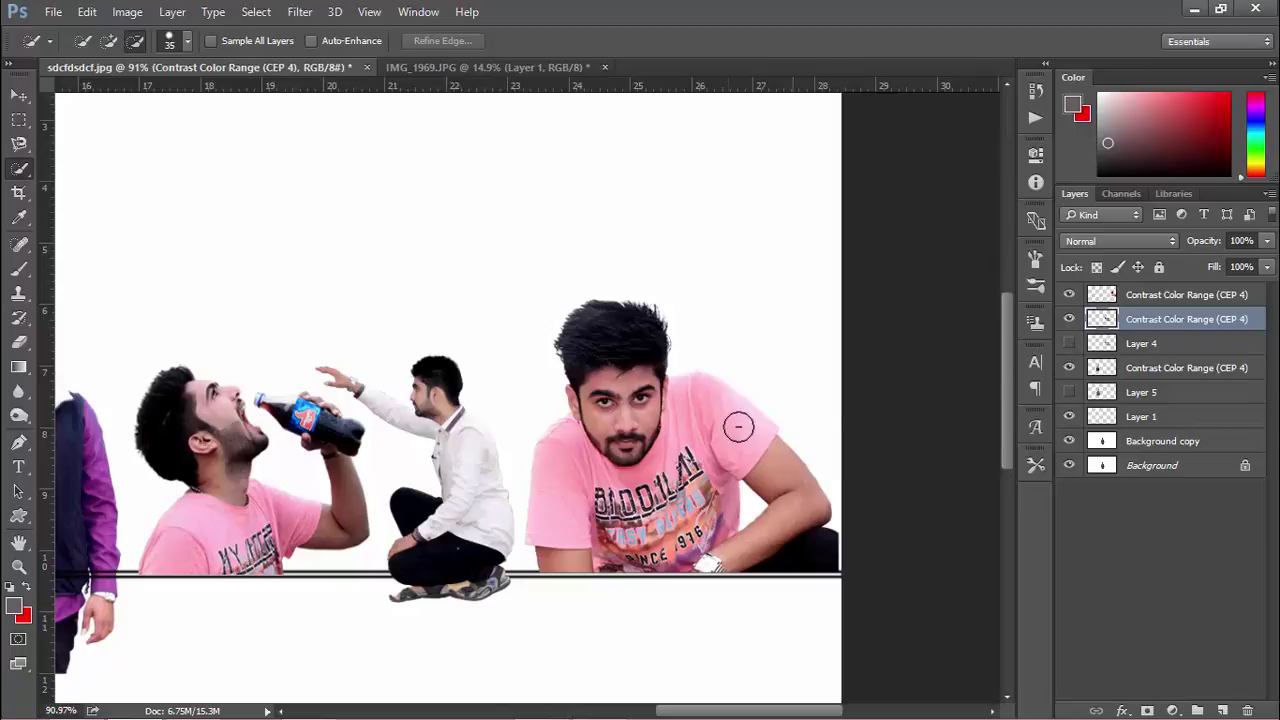
# Toggle the filtered copy of Layer 5 to check it, and move its man slightly up and closer to the central standing man.
pyautogui.scroll(-3, 700, 430)
pyautogui.scroll(1, 432, 417)
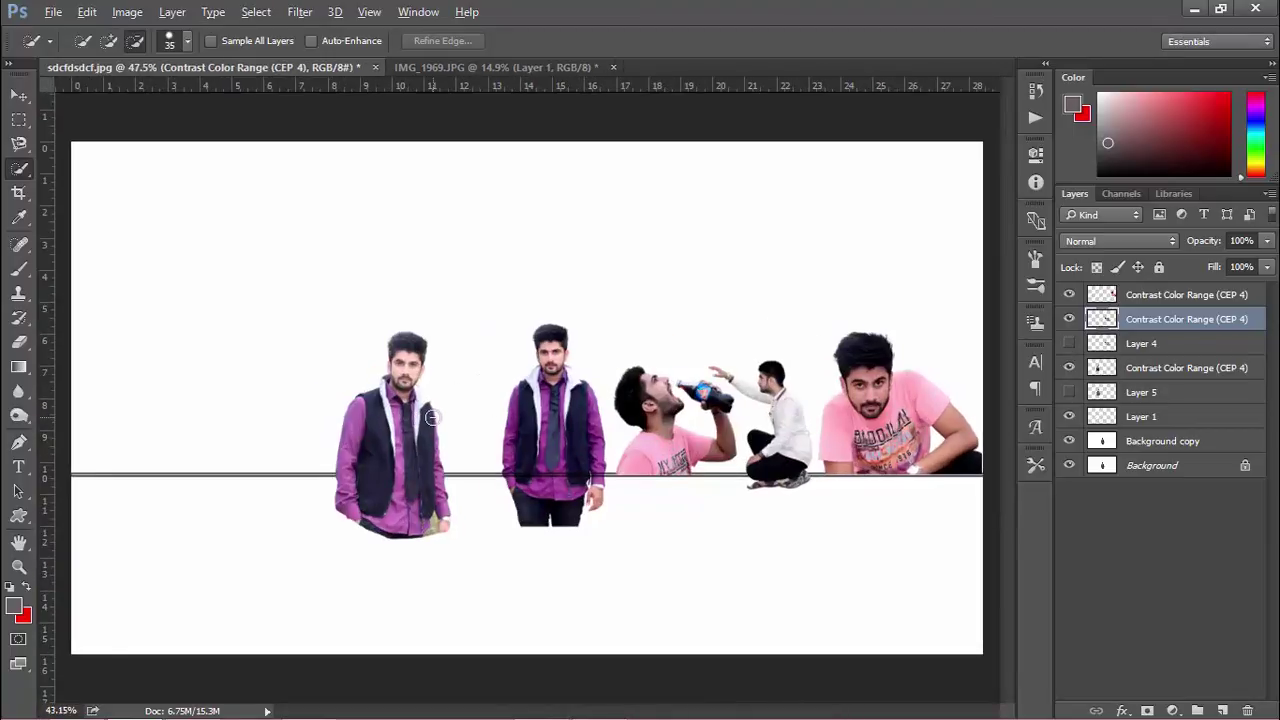
pyautogui.scroll(-1, 432, 417)
pyautogui.scroll(1, 432, 417)
pyautogui.click(1145, 395)
pyautogui.click(1069, 367)
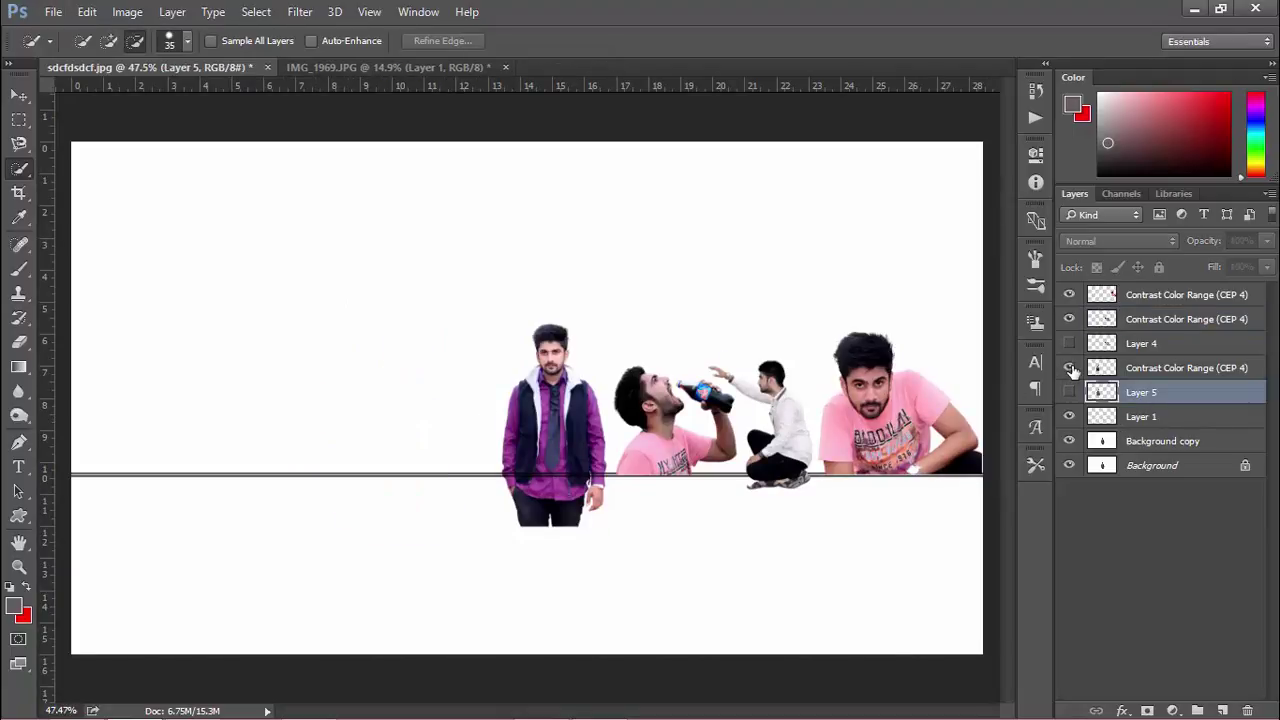
pyautogui.click(1069, 367)
pyautogui.click(1160, 370)
pyautogui.moveTo(386, 449)
pyautogui.mouseDown()
pyautogui.moveTo(416, 436)
pyautogui.moveTo(390, 432)
pyautogui.mouseUp()
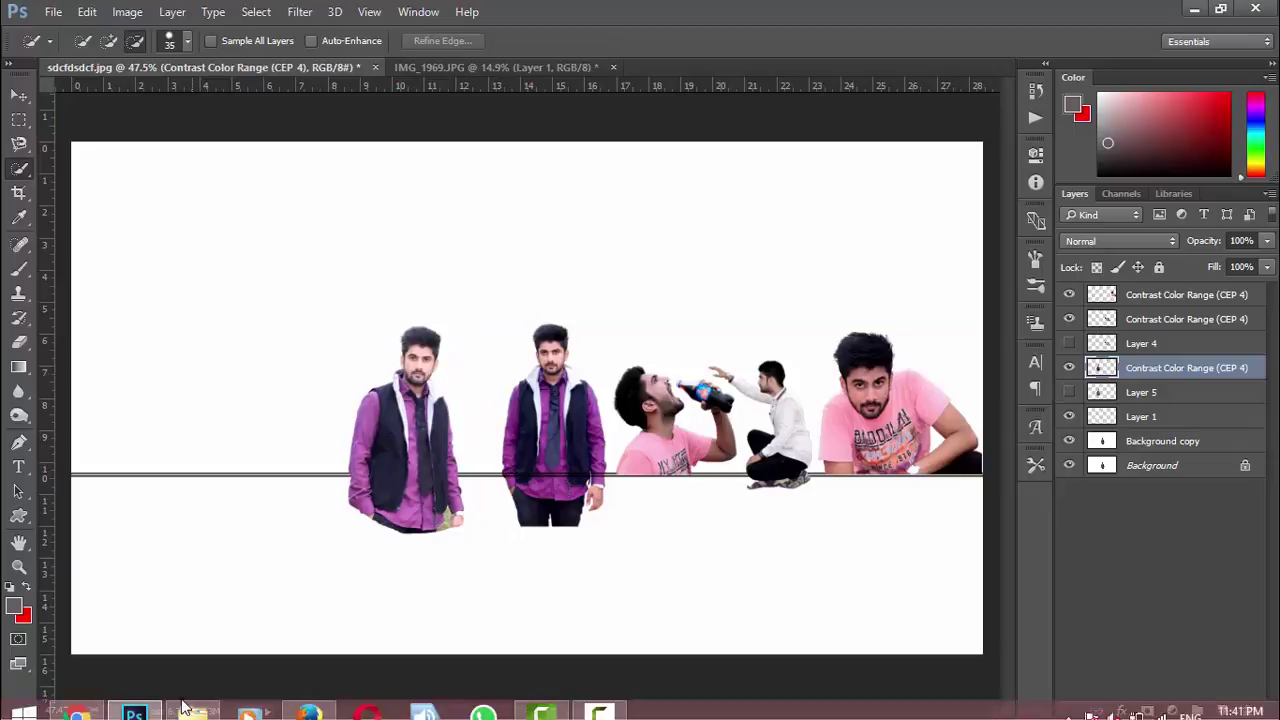
# Switch to File Explorer and open DSC_0211.psd from the 7..7..2016 folder as a new document in Photoshop.
pyautogui.click(604, 706)
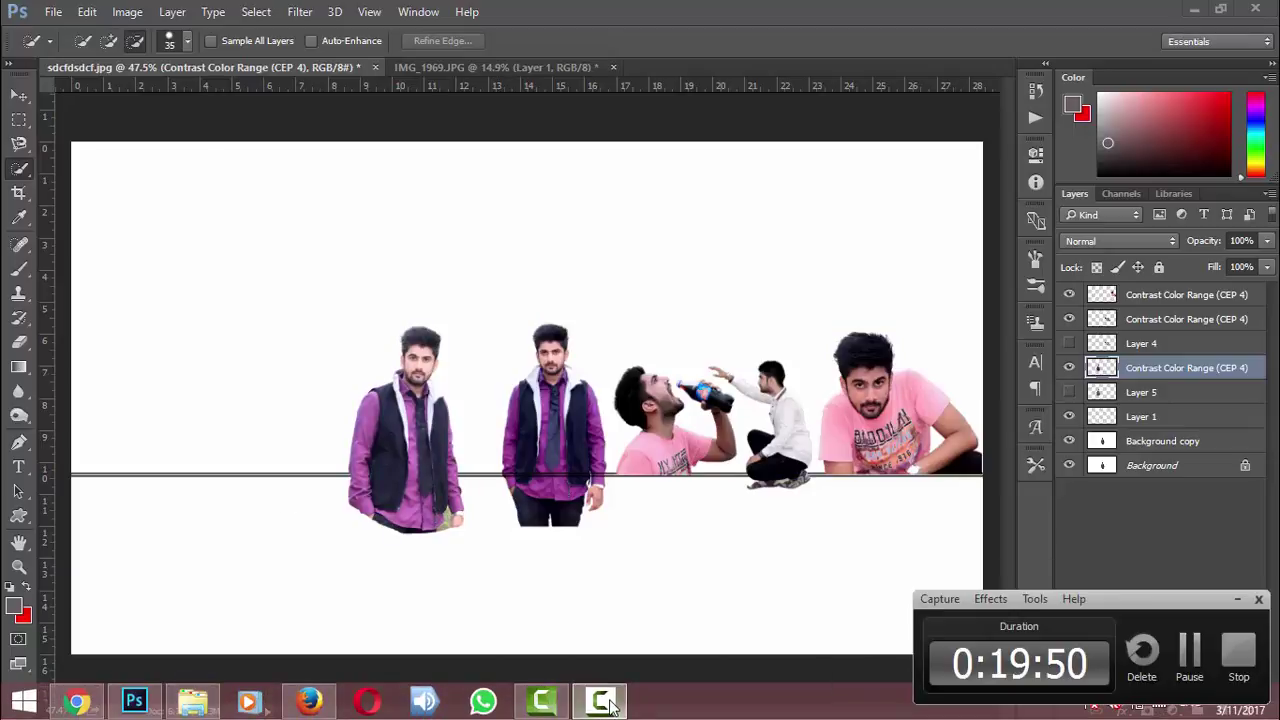
pyautogui.click(604, 706)
pyautogui.click(192, 702)
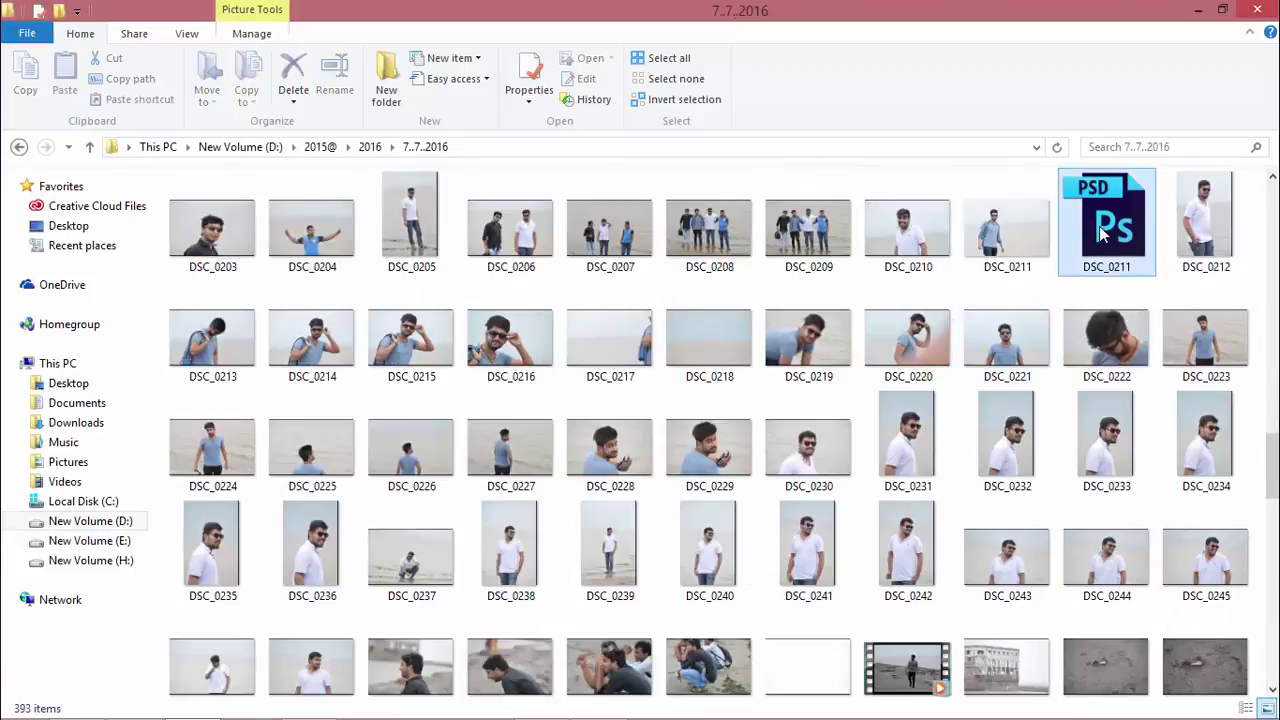
pyautogui.click(1099, 226)
pyautogui.moveTo(1100, 213); pyautogui.dragTo(675, 68)
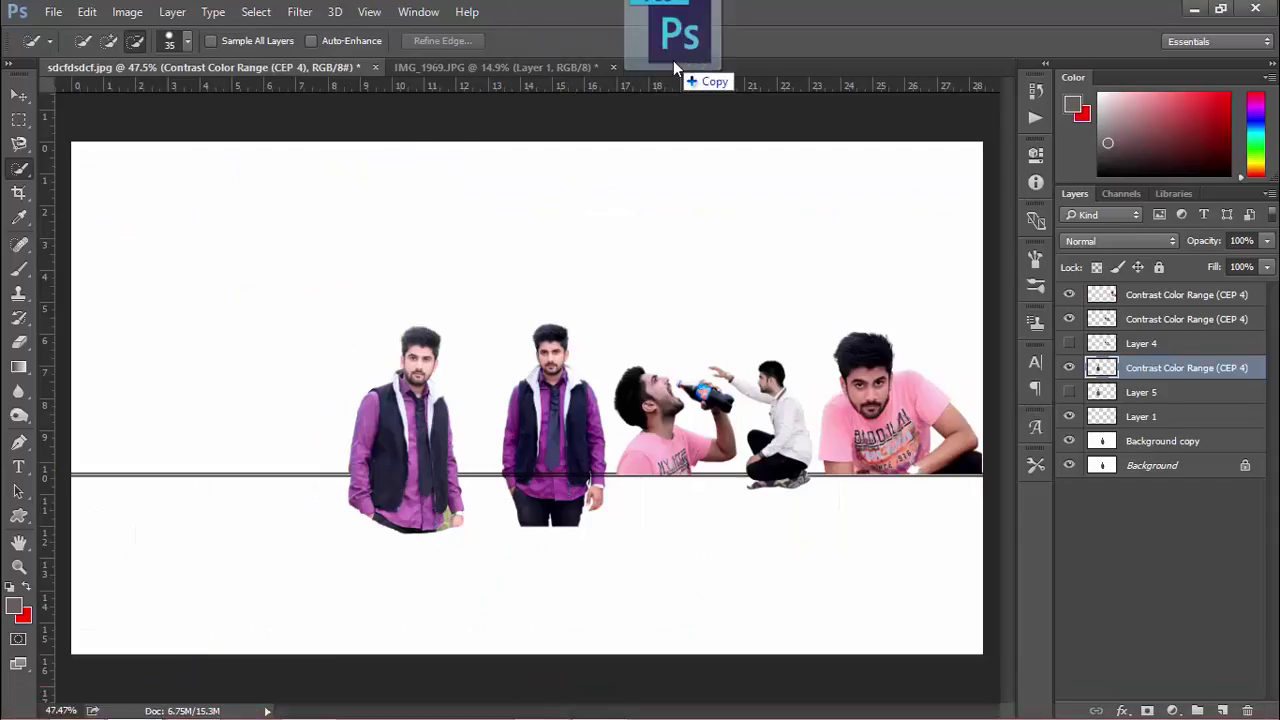
pyautogui.moveTo(675, 68); pyautogui.dragTo(675, 68)
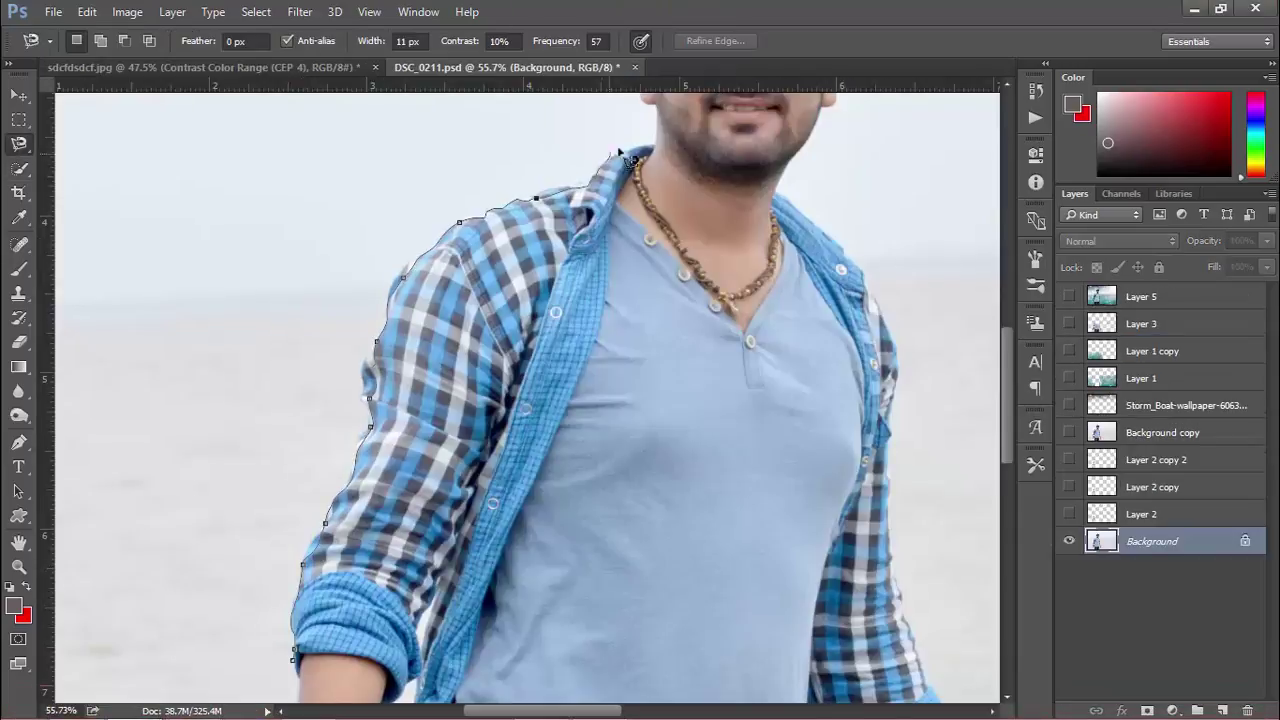
# Select the man in the plaid shirt with the Magnetic Lasso and refine the selection edge around his hair.
pyautogui.moveTo(600, 150)
pyautogui.mouseDown()
pyautogui.moveTo(668, 363)
pyautogui.moveTo(672, 332)
pyautogui.moveTo(640, 278)
pyautogui.moveTo(662, 120)
pyautogui.moveTo(592, 157)
pyautogui.moveTo(716, 230)
pyautogui.moveTo(736, 331)
pyautogui.moveTo(672, 453)
pyautogui.moveTo(697, 508)
pyautogui.moveTo(754, 564)
pyautogui.moveTo(760, 618)
pyautogui.moveTo(598, 268)
pyautogui.moveTo(587, 395)
pyautogui.moveTo(600, 518)
pyautogui.moveTo(655, 692)
pyautogui.moveTo(420, 684)
pyautogui.moveTo(462, 590)
pyautogui.moveTo(432, 556)
pyautogui.moveTo(141, 655)
pyautogui.mouseUp()
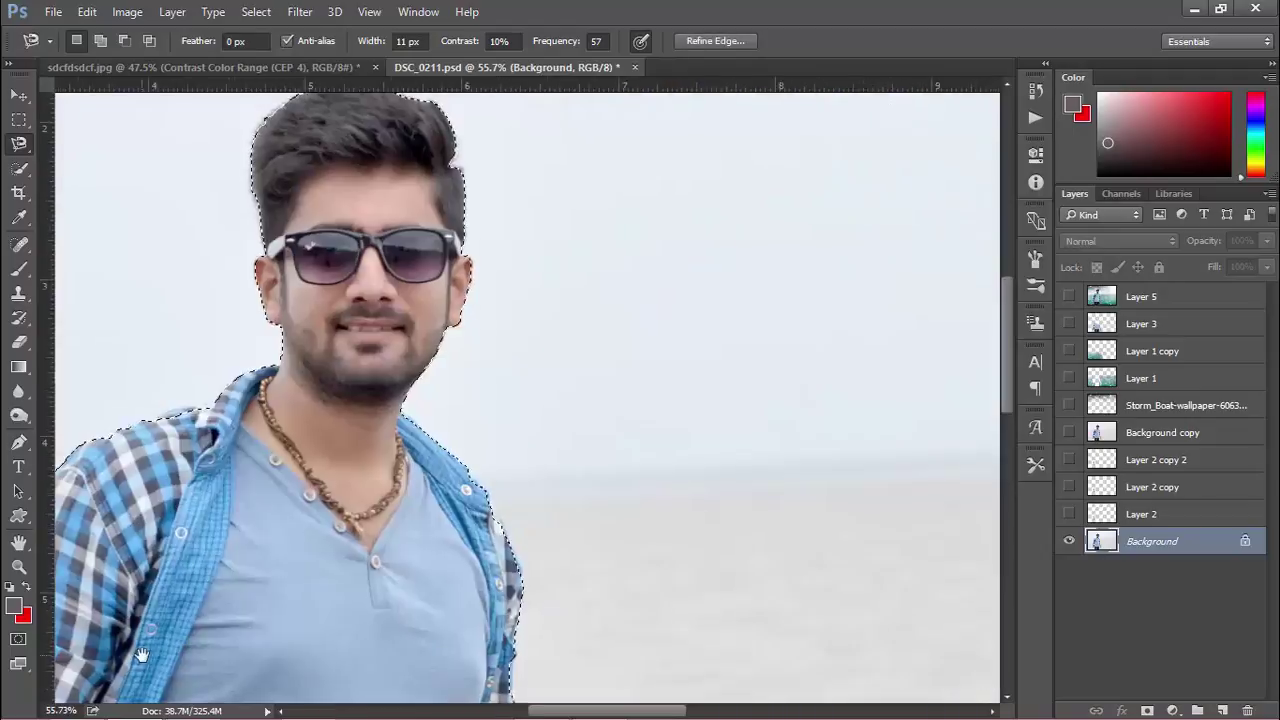
pyautogui.scroll(3, 141, 655)
pyautogui.rightClick(309, 93)
pyautogui.click(350, 169)
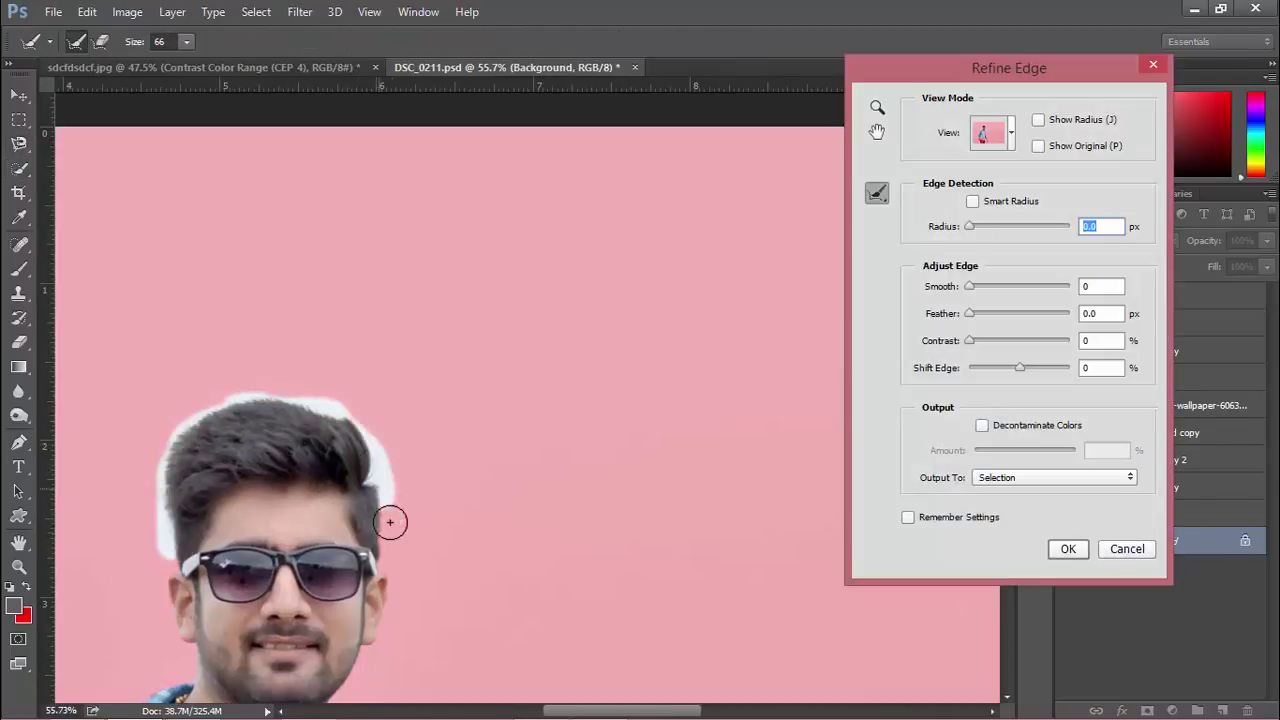
pyautogui.click(1068, 548)
# Bring the selected man into sdcfdsdcf.jpg as a new layer, scaled down to replace the hidden leftmost man in the vest.
pyautogui.hotkey('ctrl', 'j')
pyautogui.moveTo(300, 560); pyautogui.dragTo(404, 398)
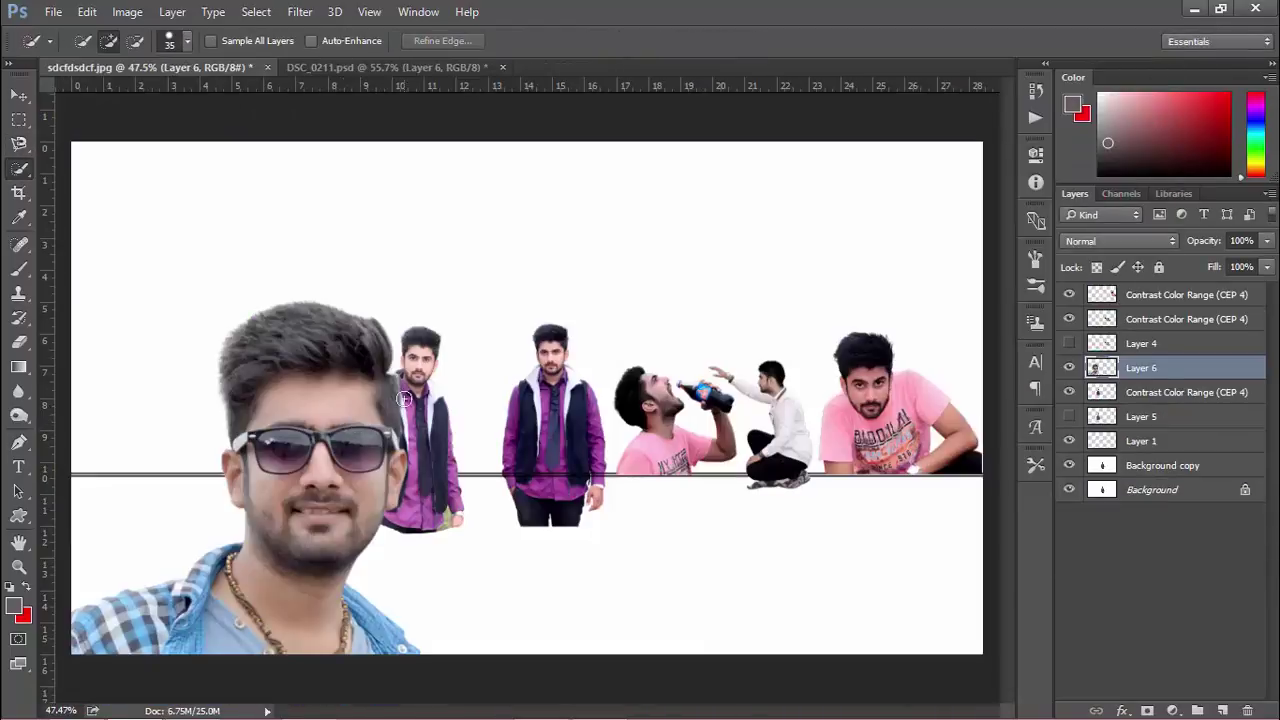
pyautogui.rightClick(1140, 367)
pyautogui.press('Escape')
pyautogui.hotkey('ctrl', 't')
pyautogui.moveTo(500, 286)
pyautogui.mouseDown()
pyautogui.moveTo(370, 420)
pyautogui.moveTo(468, 345)
pyautogui.mouseUp()
pyautogui.press('Return')
pyautogui.press('w')
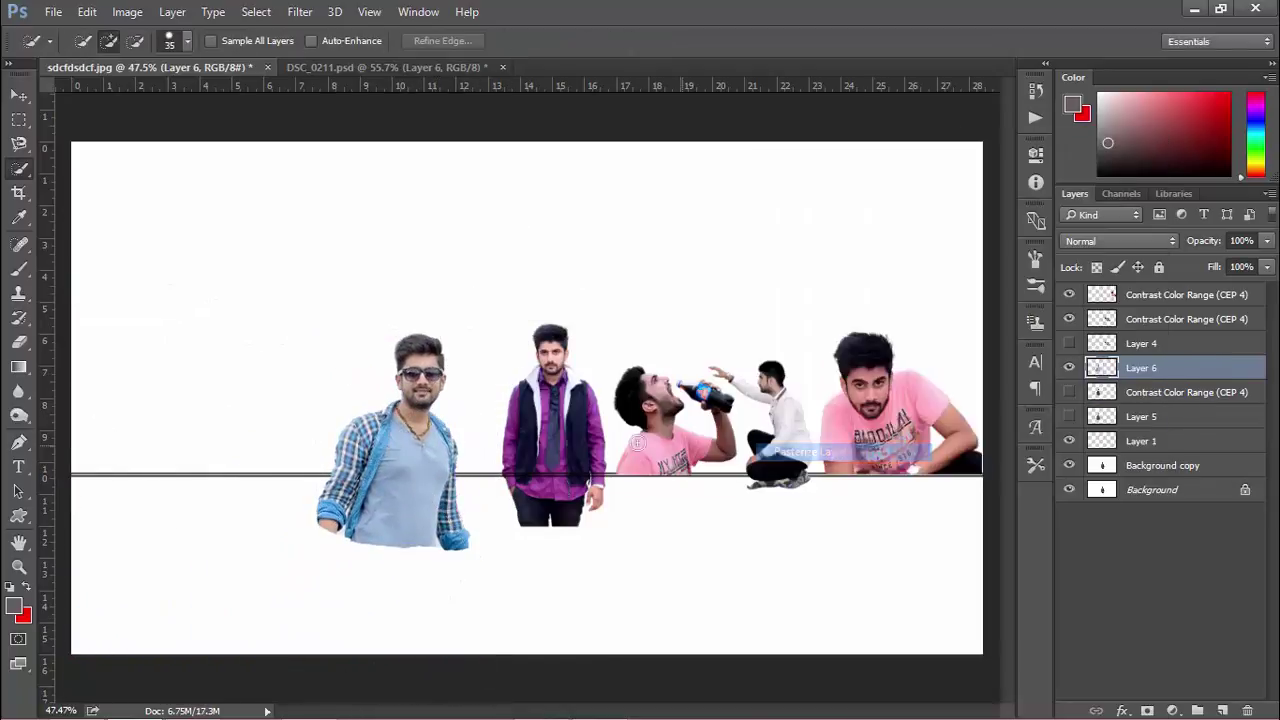
# Apply Color Efex Pro 4's Contrast Color Range to Layer 6 with Color Contrast 64%, Brightness -23% and Contrast 26%.
pyautogui.scroll(5, 504, 420)
pyautogui.moveTo(340, 450); pyautogui.dragTo(321, 470)
pyautogui.click(299, 12)
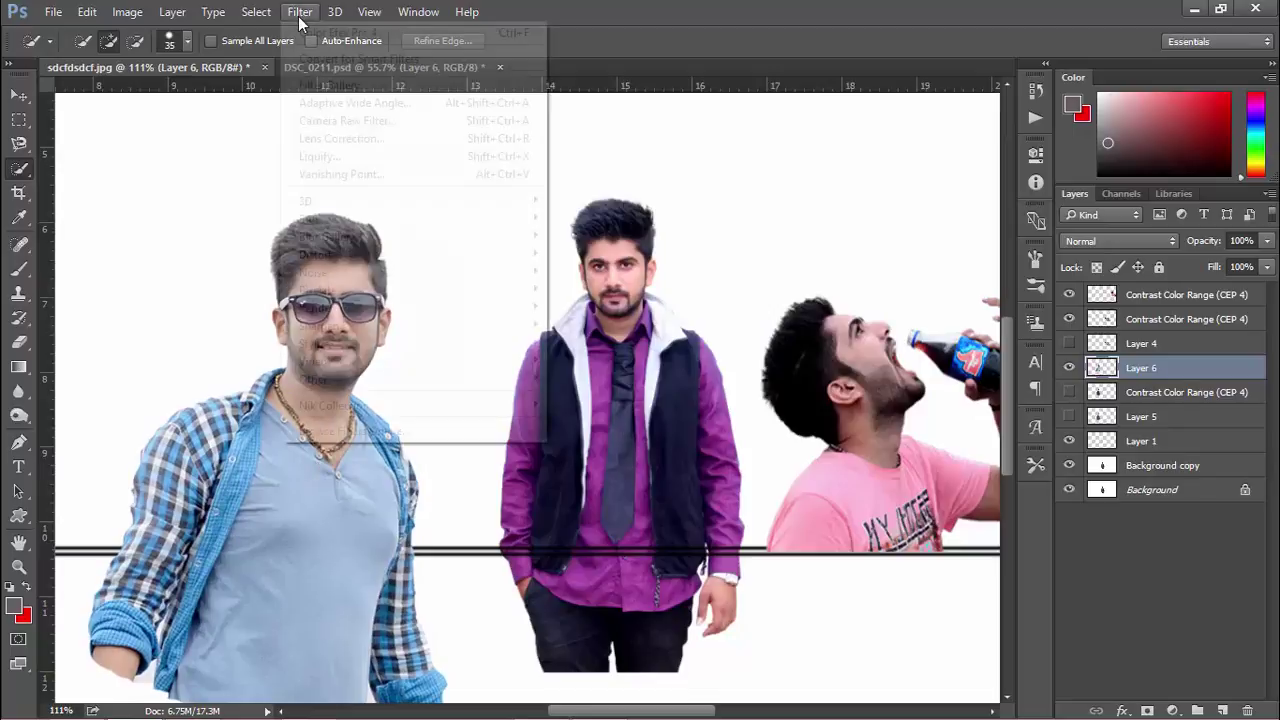
pyautogui.moveTo(366, 410)
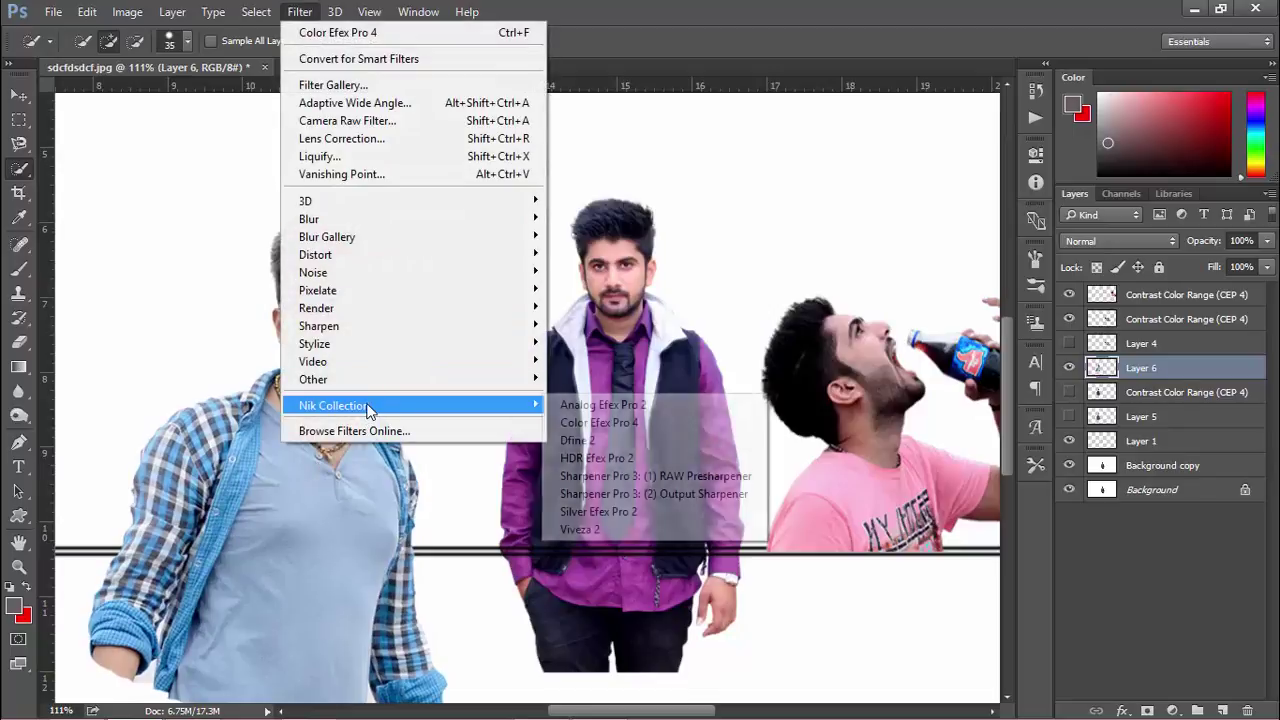
pyautogui.click(650, 429)
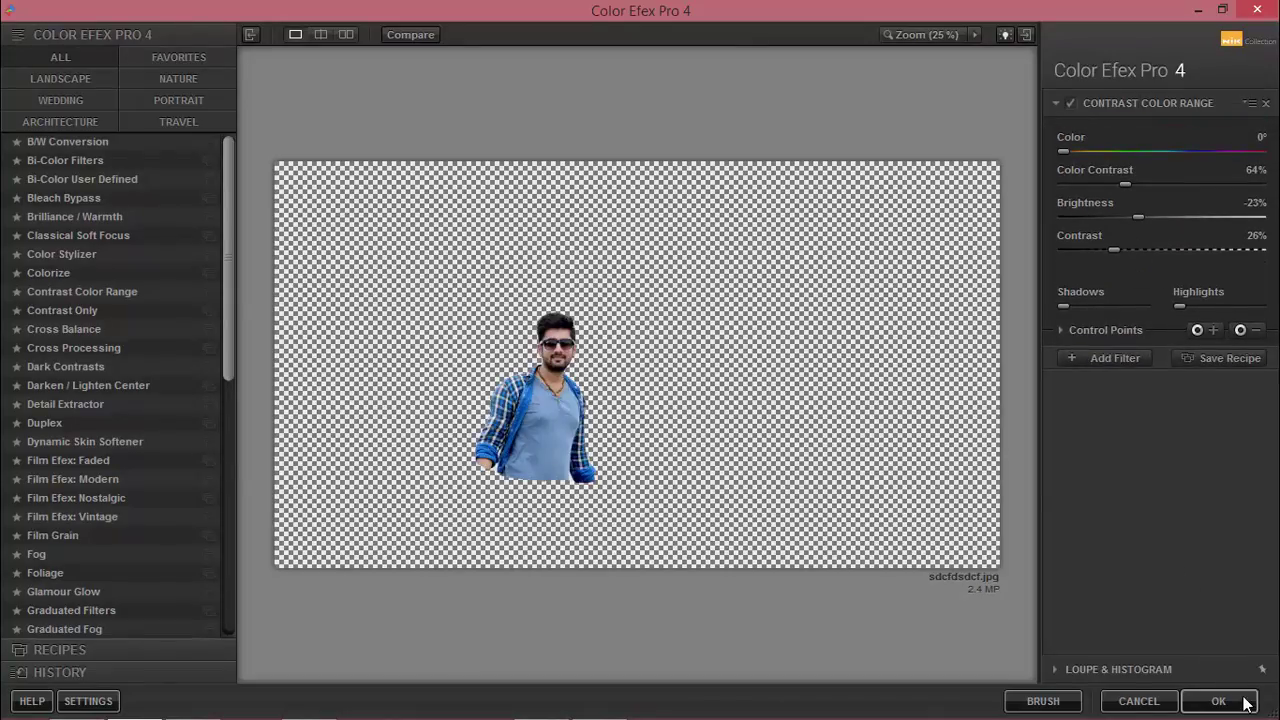
pyautogui.click(1212, 700)
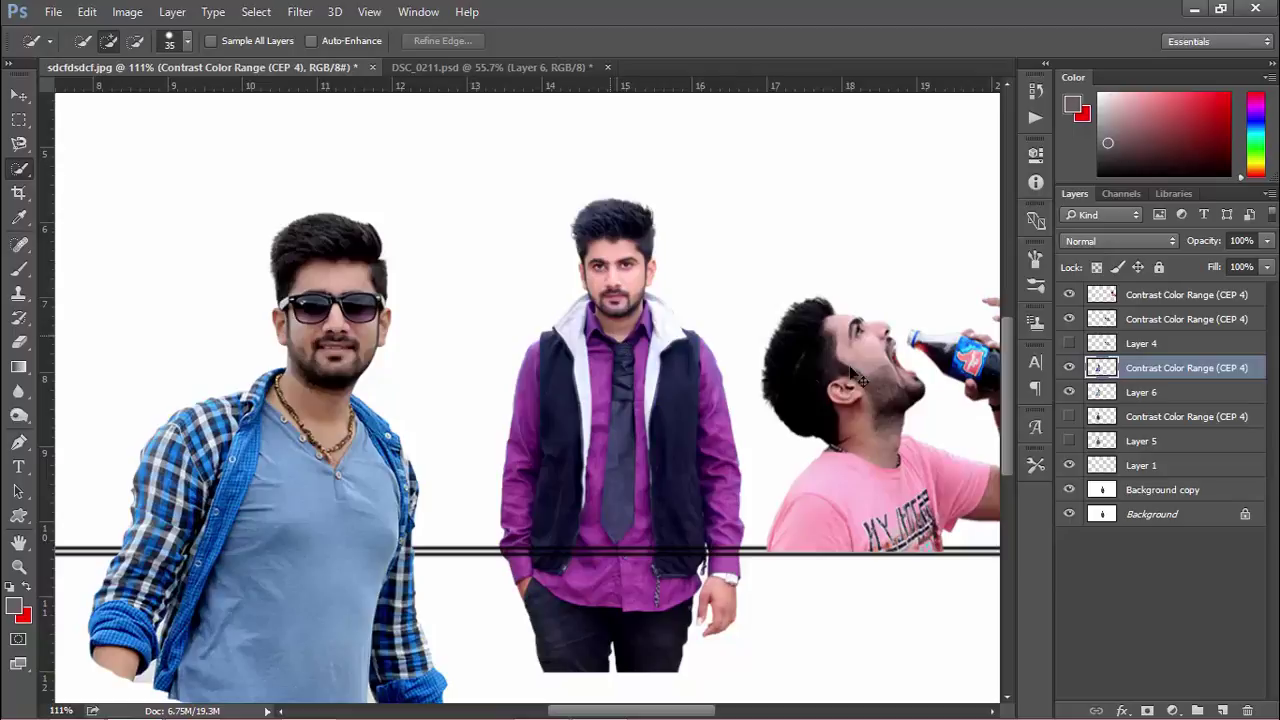
# Brighten the filtered plaid-shirt man with Levels, setting the midtone input to 1.31 and the white input to 241.
pyautogui.hotkey('ctrl', 'l')
pyautogui.moveTo(1002, 449); pyautogui.dragTo(977, 449)
pyautogui.moveTo(1120, 451)
pyautogui.mouseDown()
pyautogui.moveTo(1093, 462)
pyautogui.moveTo(1110, 458)
pyautogui.mouseUp()
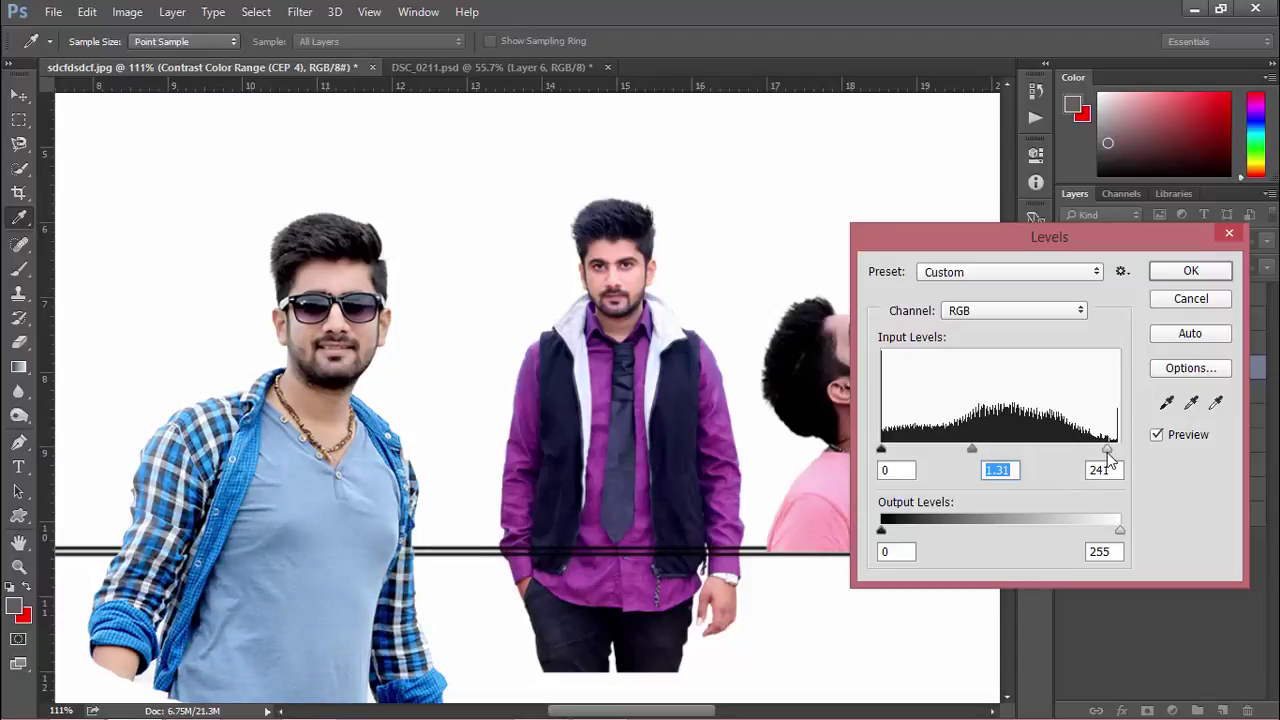
pyautogui.click(1107, 452)
pyautogui.click(1190, 271)
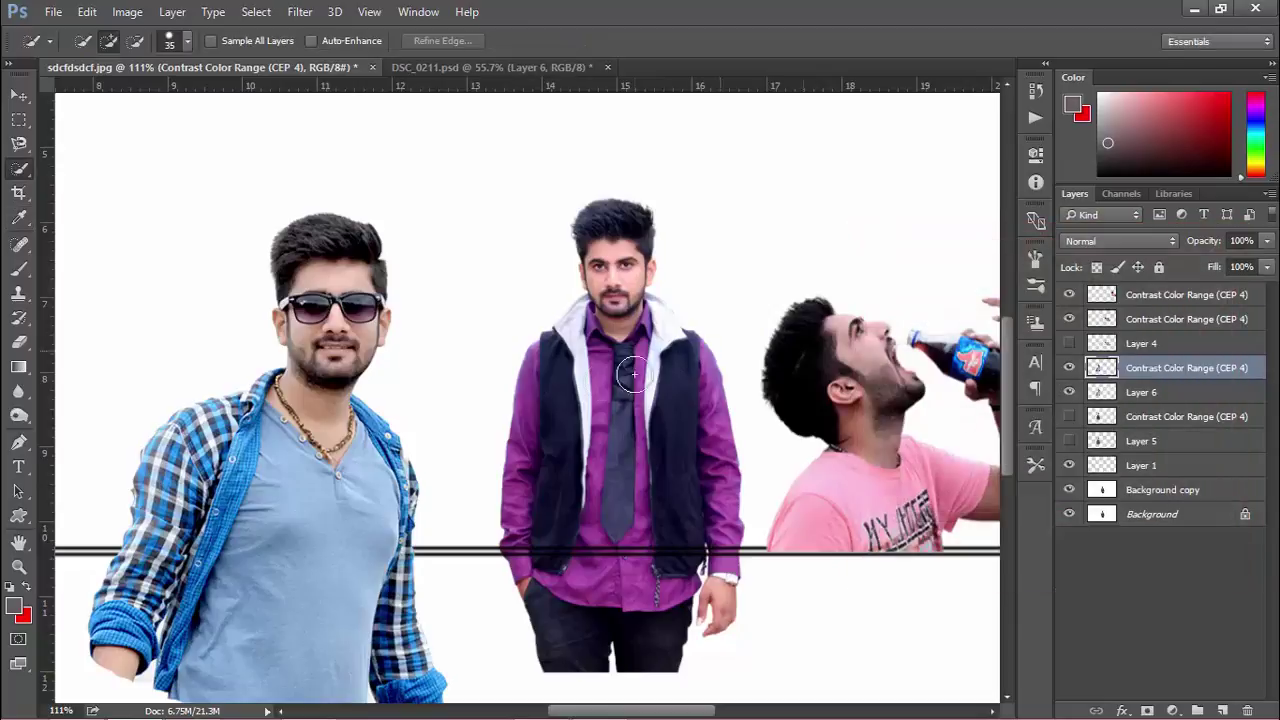
# Stamp the visible layers into a new top layer and hide the source layers beneath it down to Layer 1.
pyautogui.hotkey('ctrl', '0')
pyautogui.scroll(-1, 590, 384)
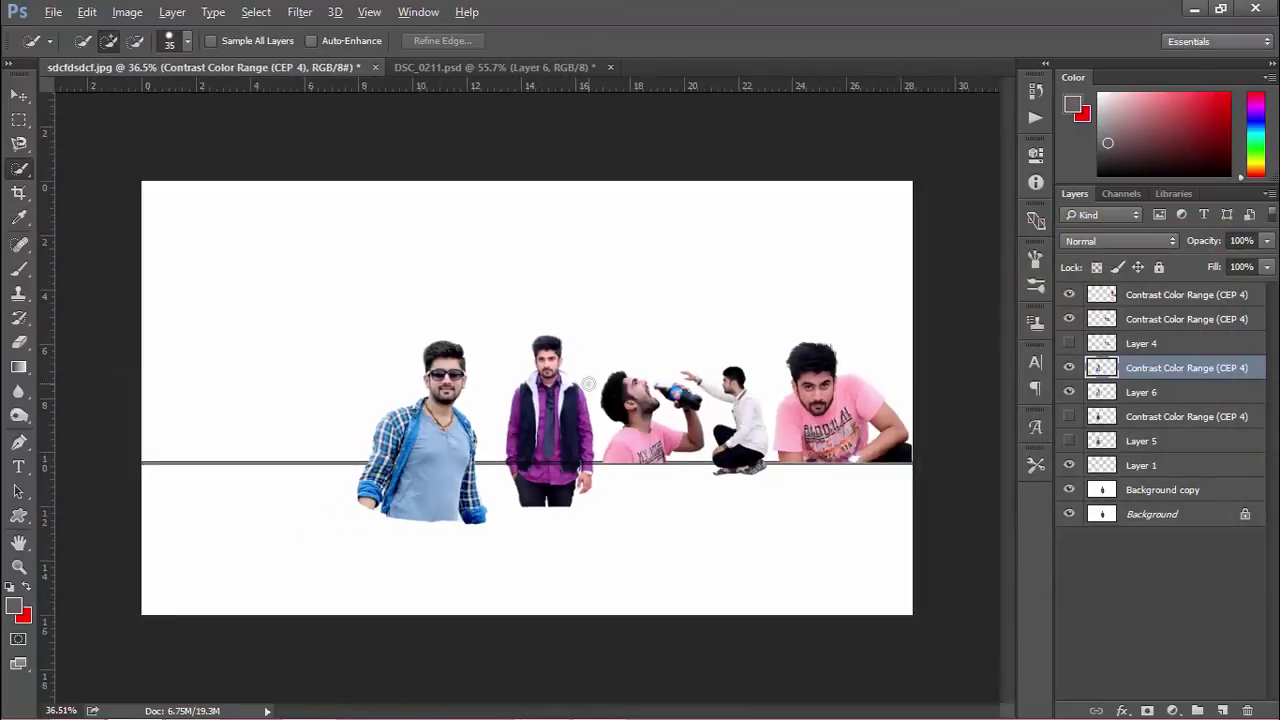
pyautogui.click(1157, 296)
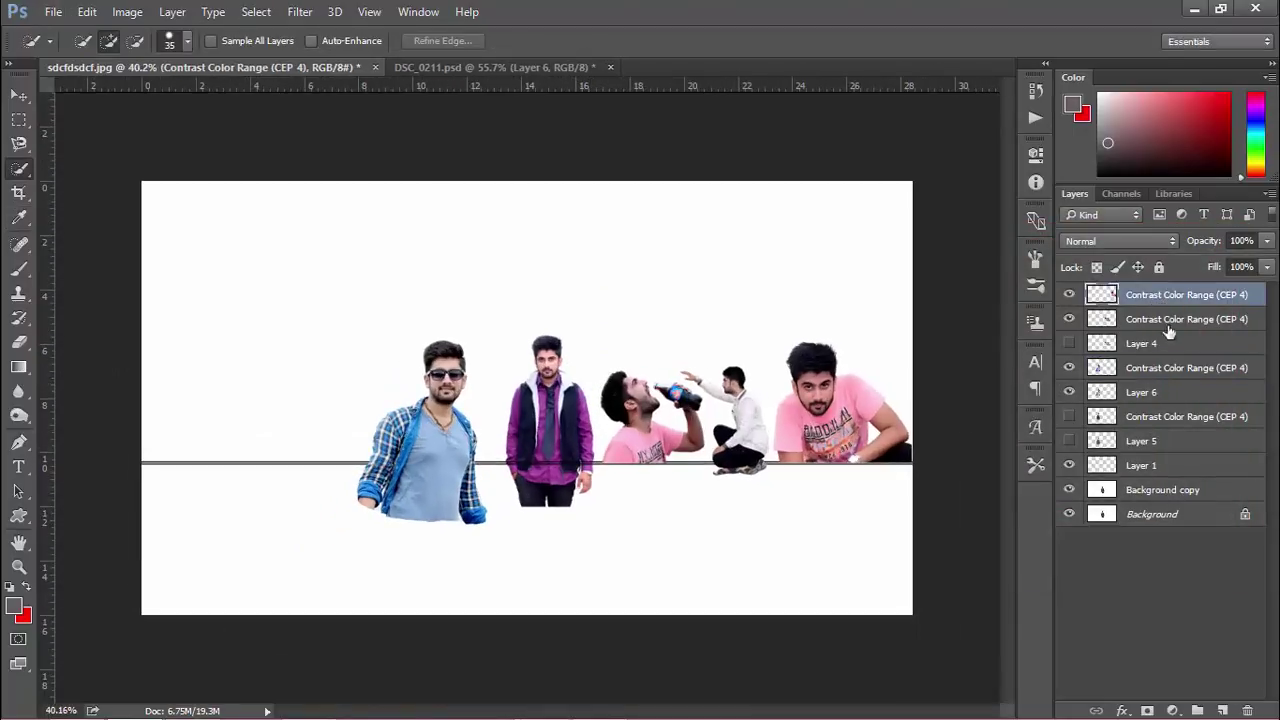
pyautogui.keyDown('shift'); pyautogui.click(1181, 472); pyautogui.keyUp('shift')
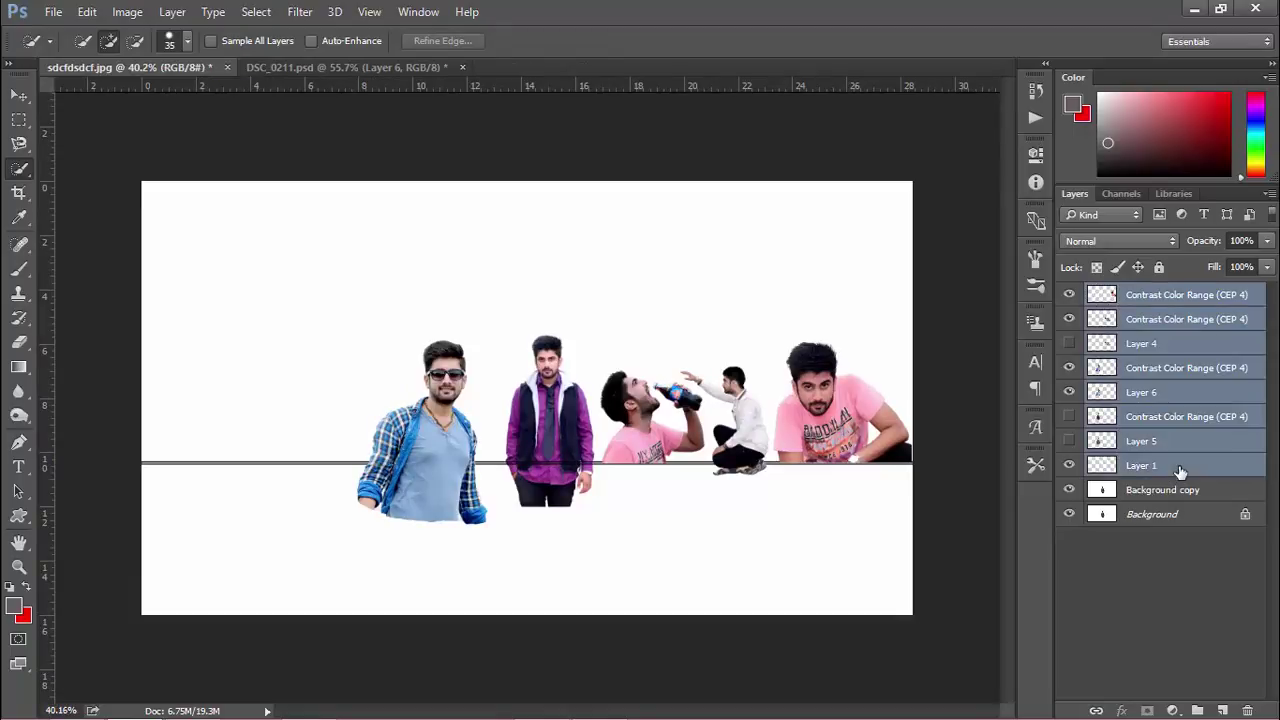
pyautogui.hotkey('ctrl', 'alt', 'shift', 'e')
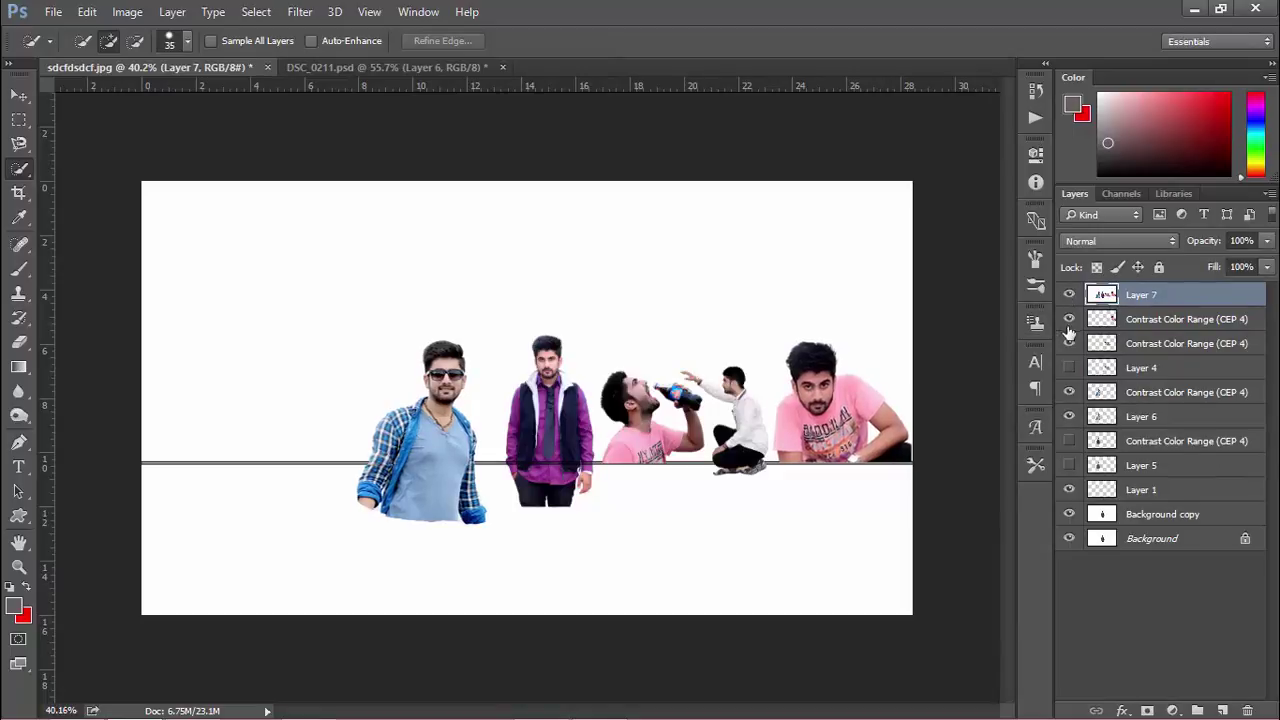
pyautogui.moveTo(1069, 319); pyautogui.dragTo(1069, 343)
pyautogui.moveTo(1075, 397); pyautogui.dragTo(1070, 490)
# Delete the strip of Layer 7 from the horizontal line down past the men's lower bodies, and deselect.
pyautogui.click(20, 119)
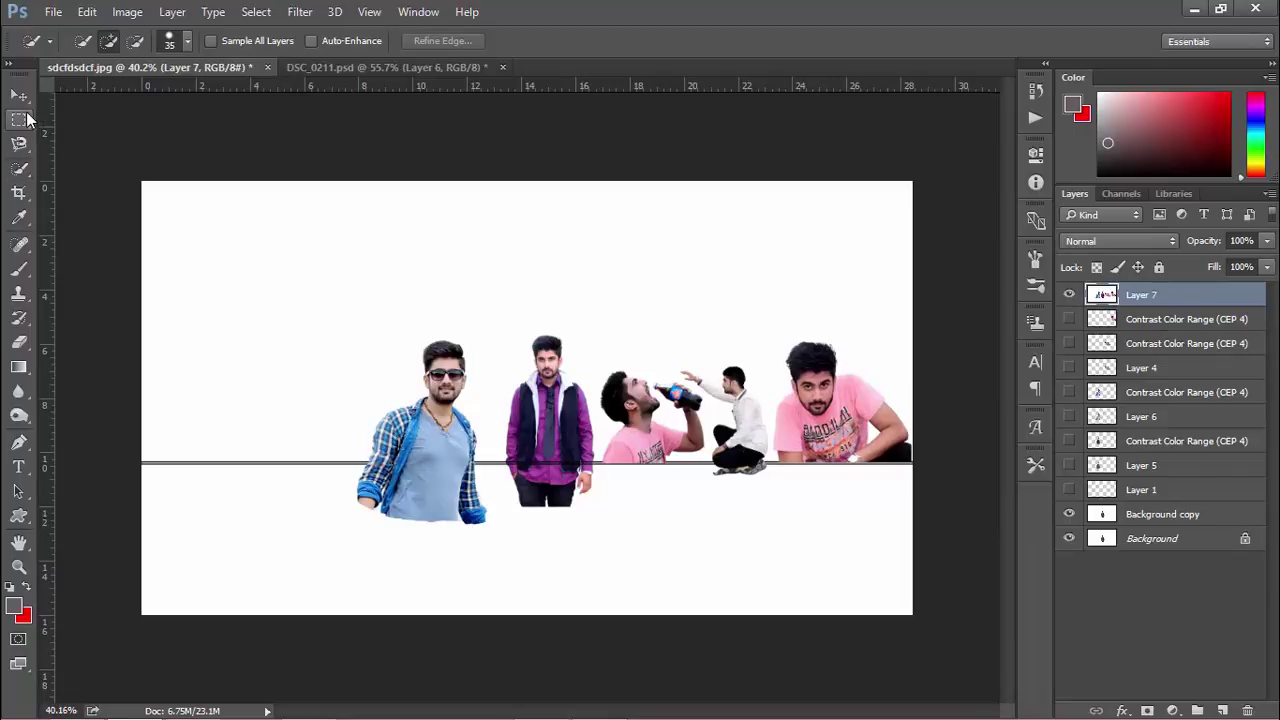
pyautogui.moveTo(130, 460); pyautogui.dragTo(930, 546)
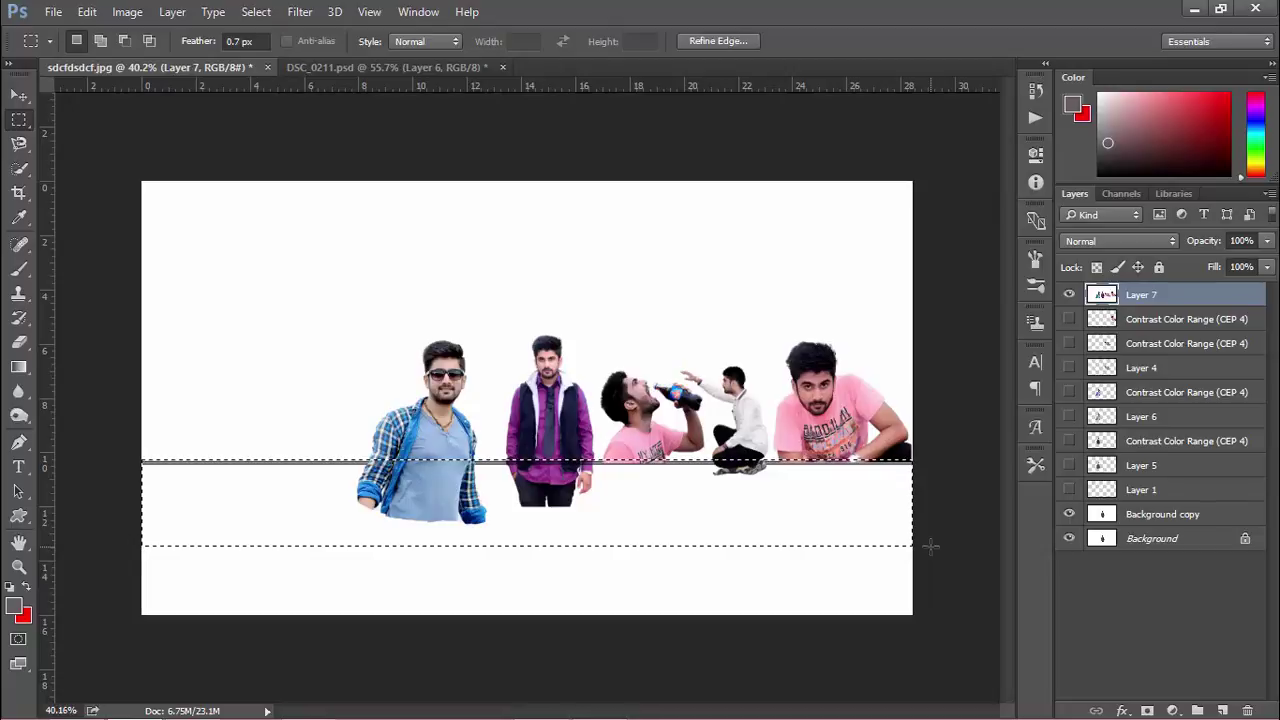
pyautogui.press('Delete')
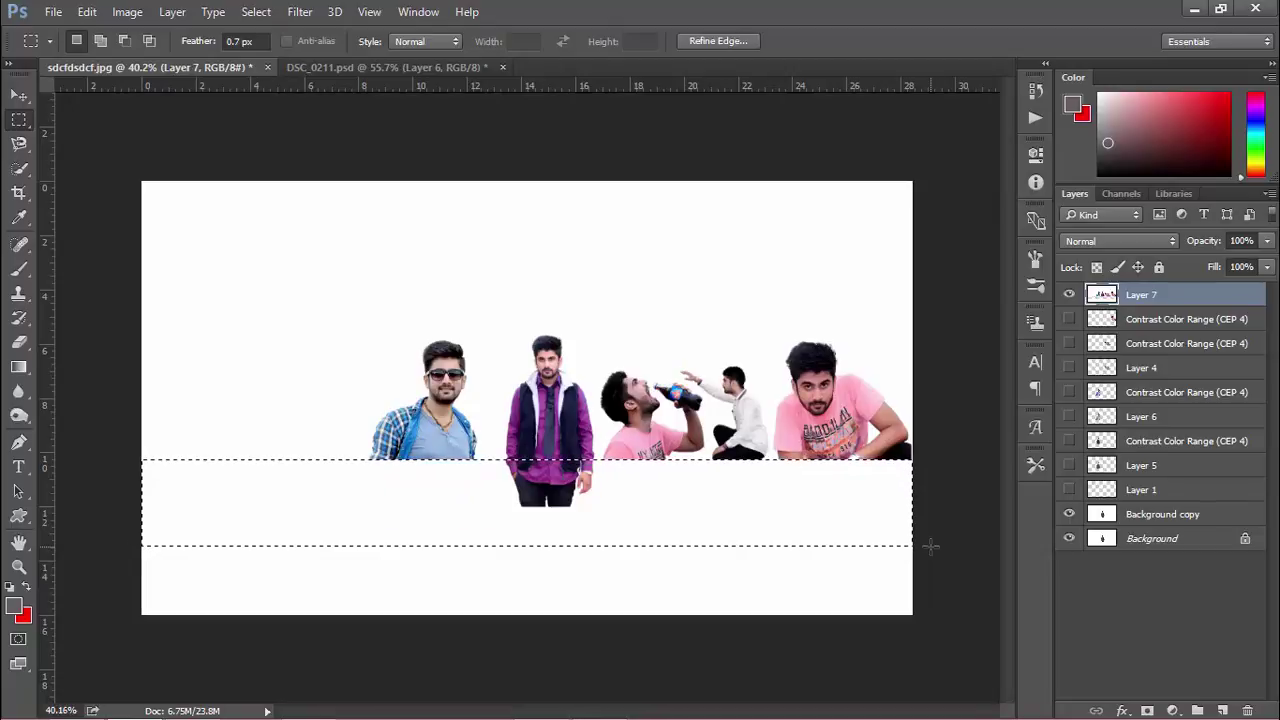
pyautogui.hotkey('ctrl', 'd')
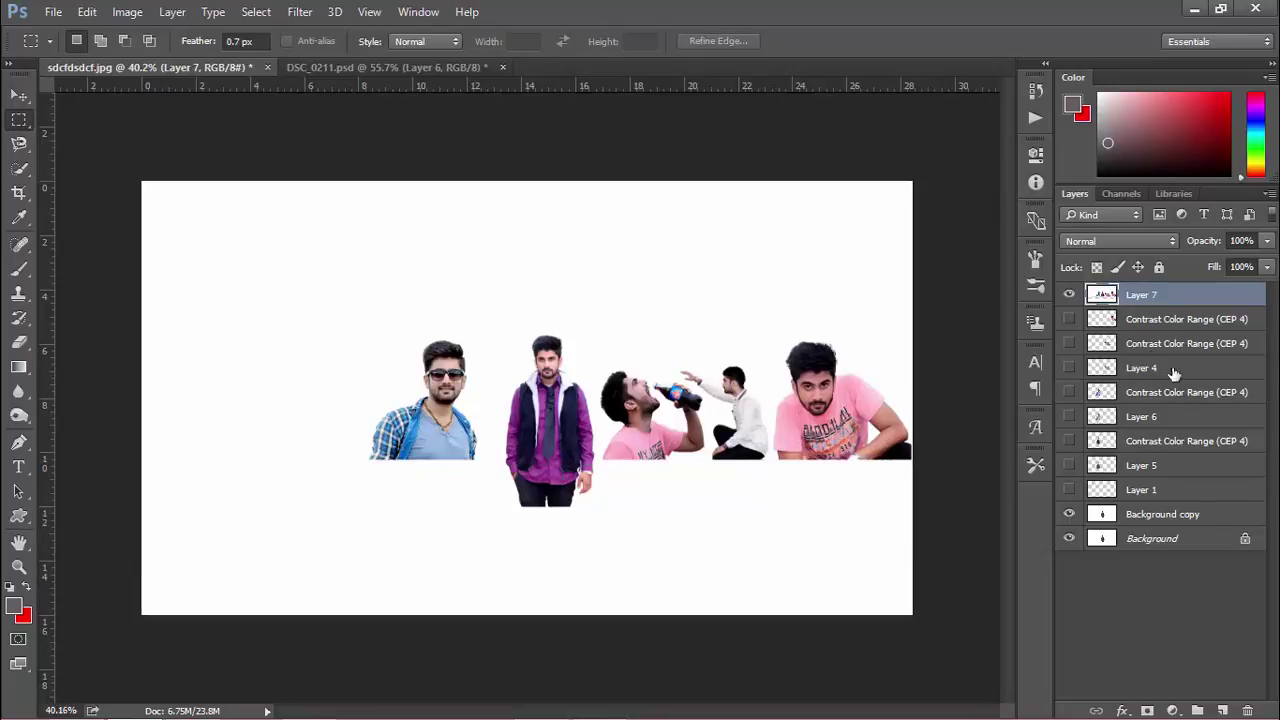
# Add a new layer directly below Layer 7 and fill it with white.
pyautogui.click(1222, 710)
pyautogui.moveTo(1163, 302); pyautogui.dragTo(1168, 332)
pyautogui.press('d')
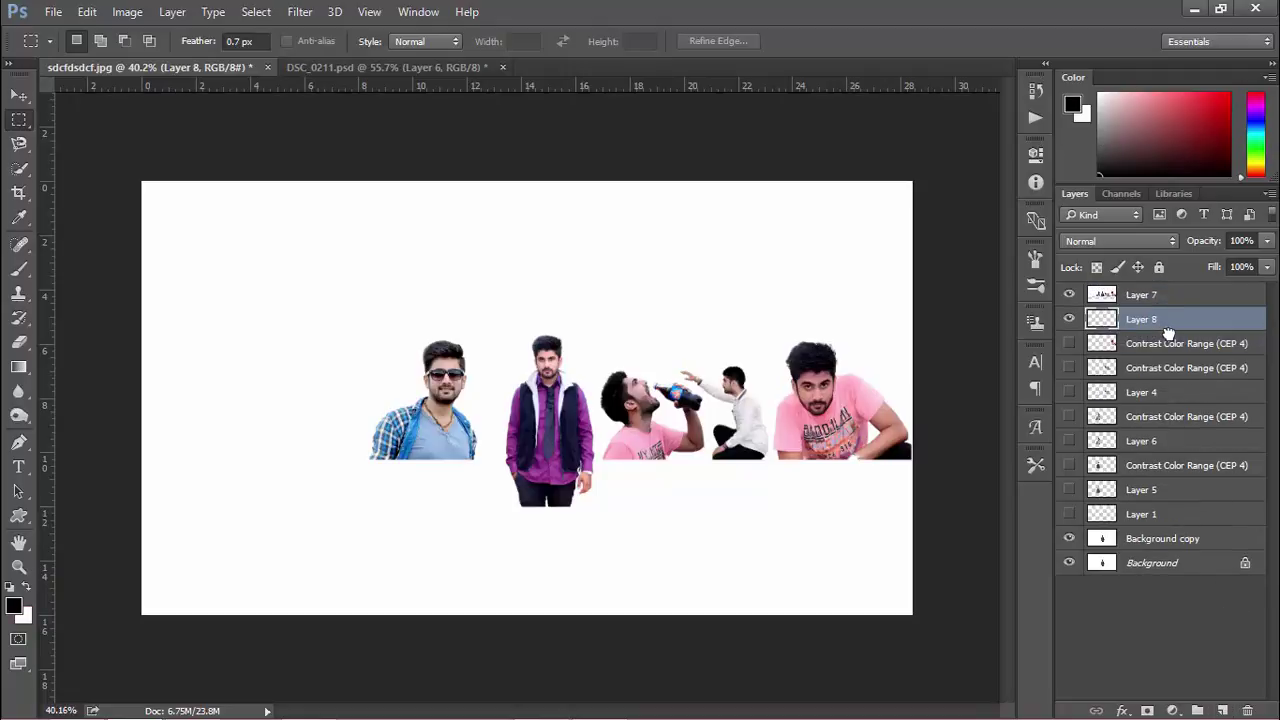
pyautogui.hotkey('ctrl', 'BackSpace')
pyautogui.press('alt')
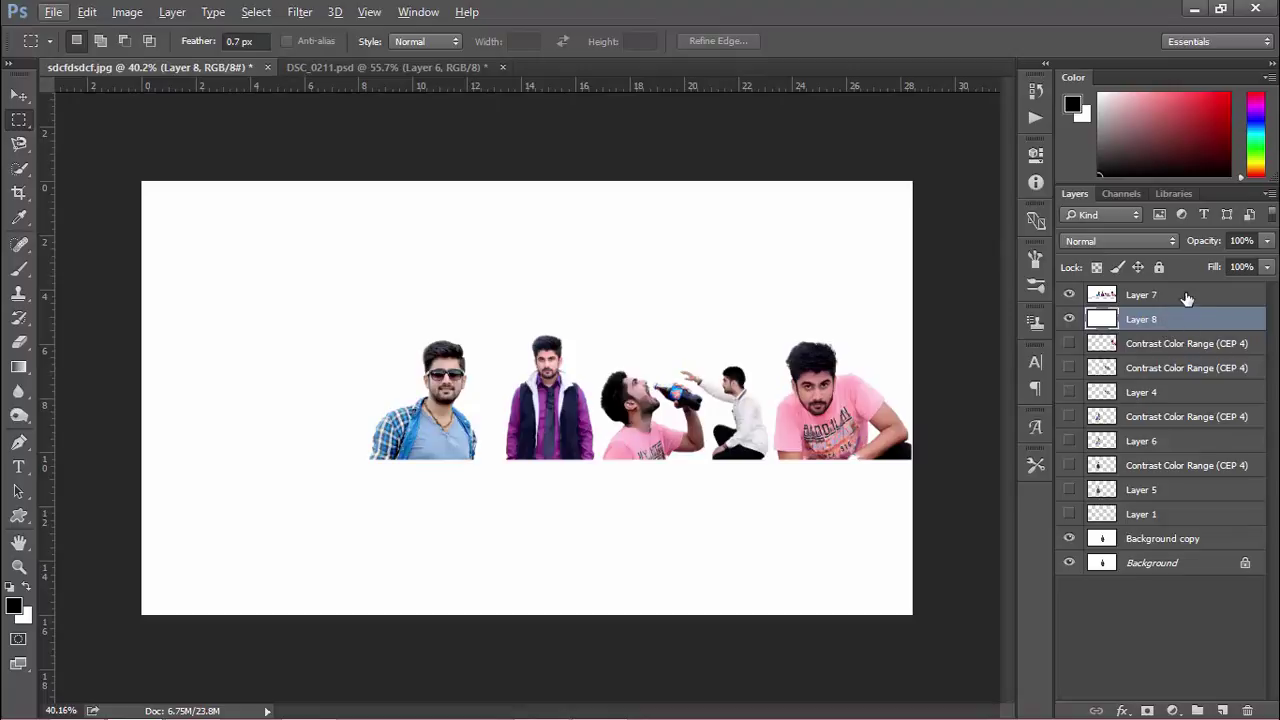
# Select Layer 7 and examine the trimmed portraits' edges across the composite.
pyautogui.click(1186, 294)
pyautogui.scroll(2, 712, 424)
pyautogui.scroll(8, 311, 320)
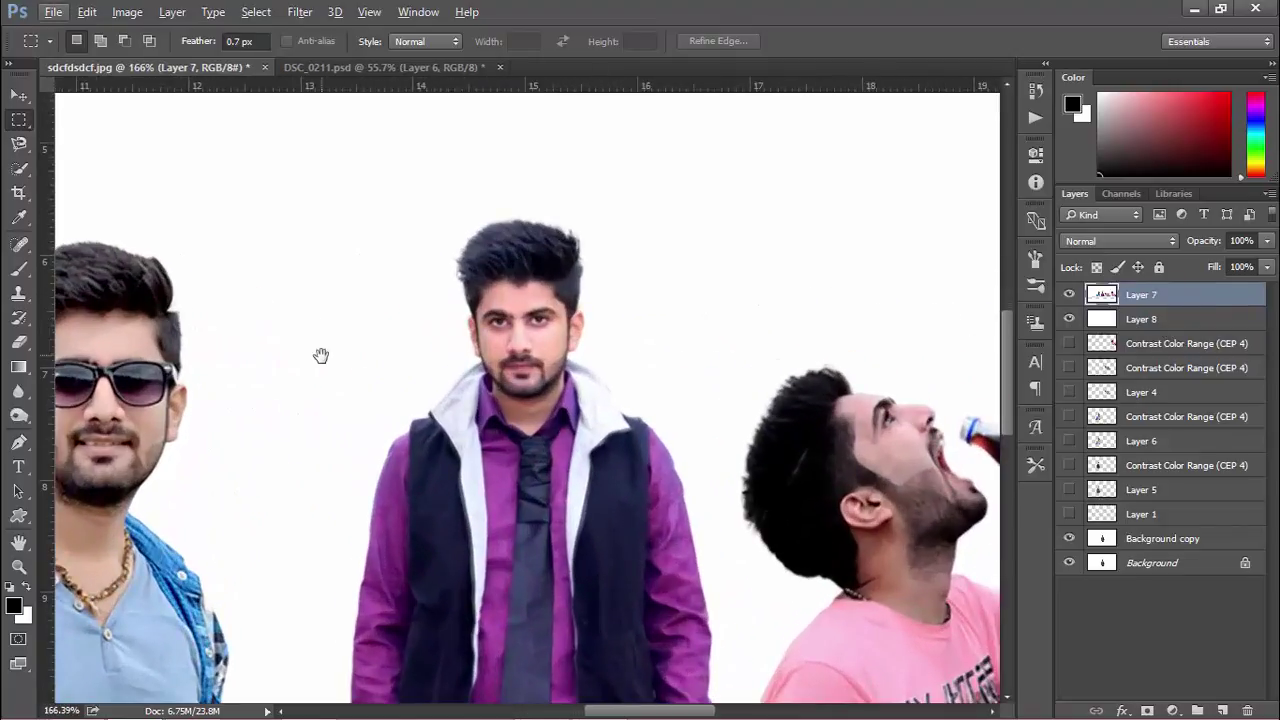
pyautogui.moveTo(321, 356); pyautogui.dragTo(537, 302)
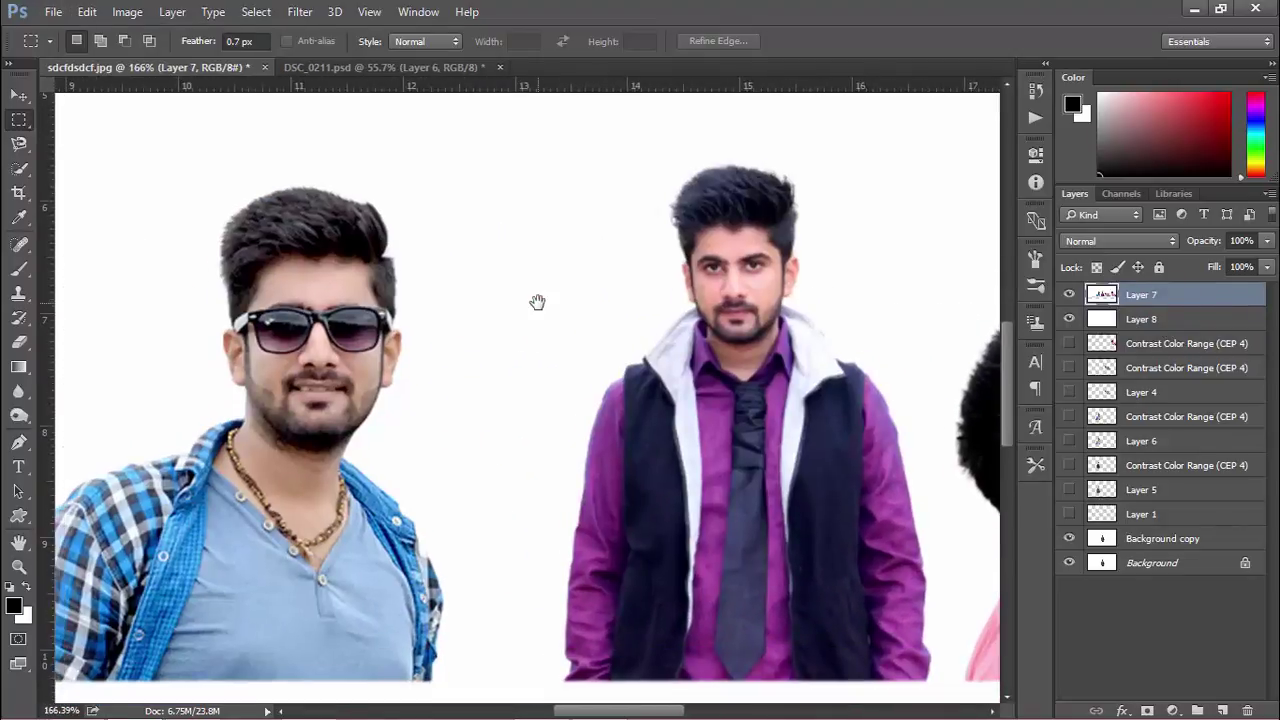
pyautogui.scroll(-8, 510, 348)
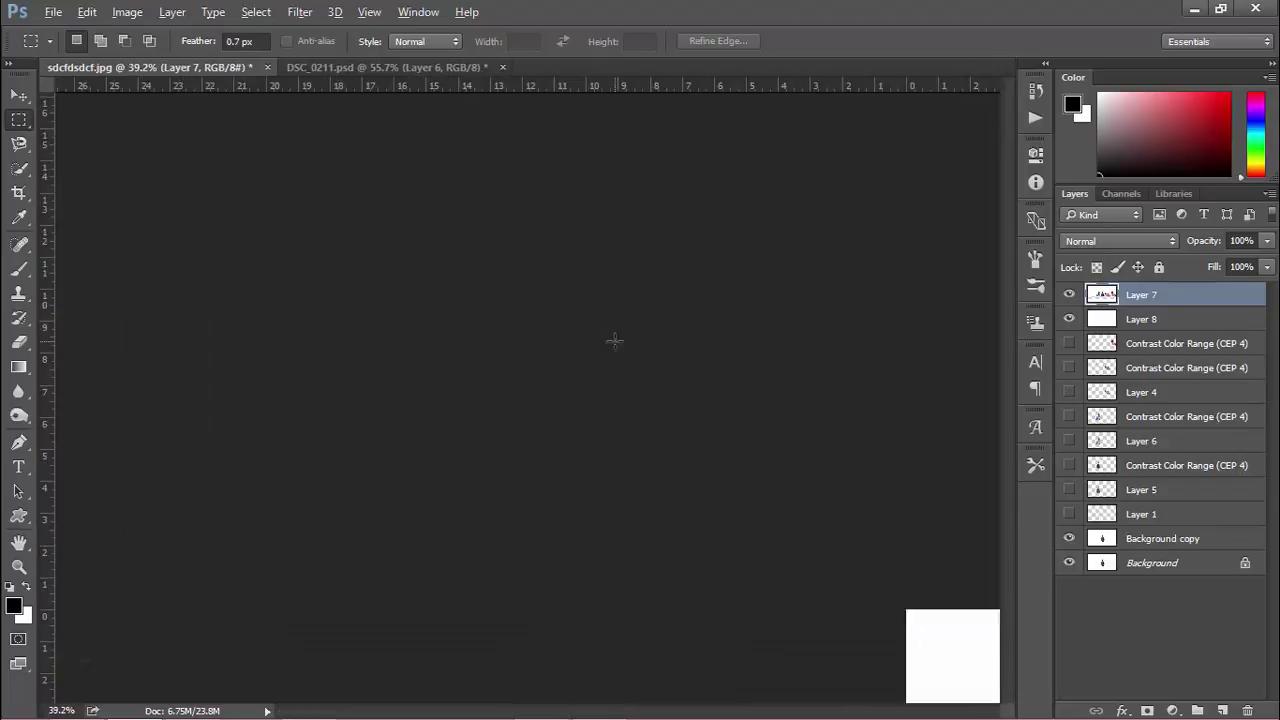
pyautogui.scroll(1, 628, 343)
pyautogui.press('alt')
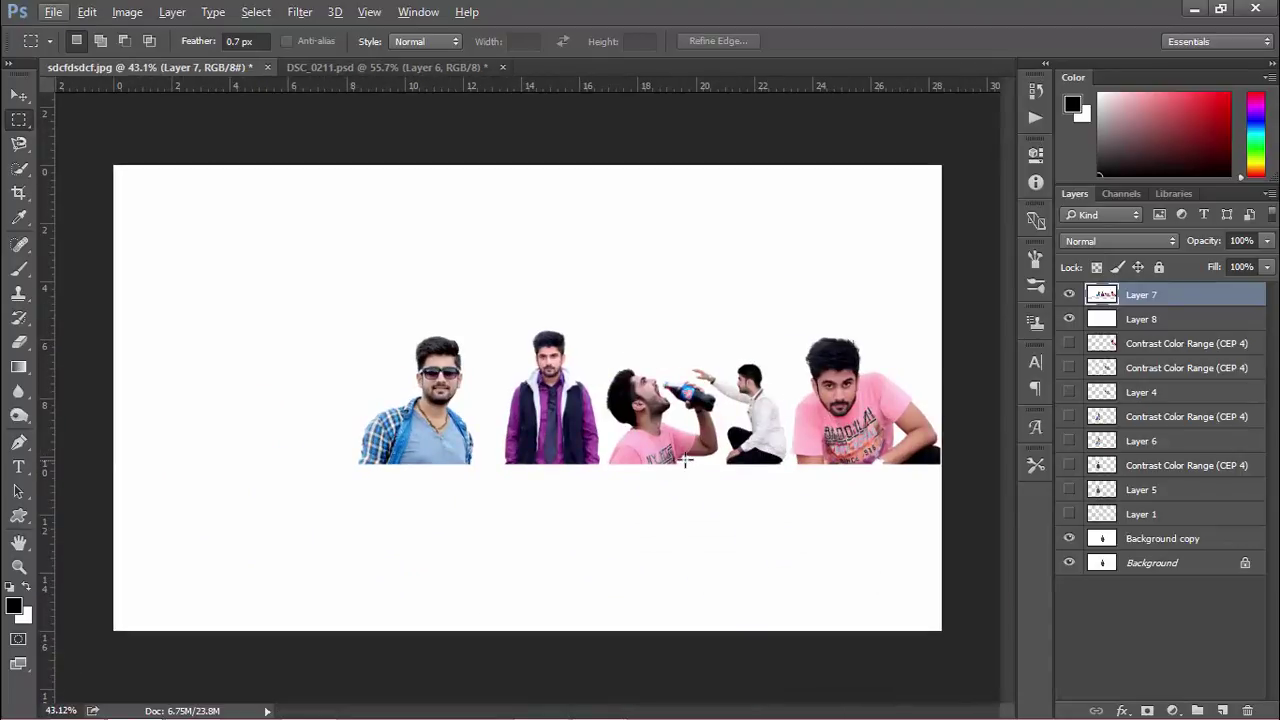
pyautogui.press('alt')
pyautogui.scroll(5, 400, 460)
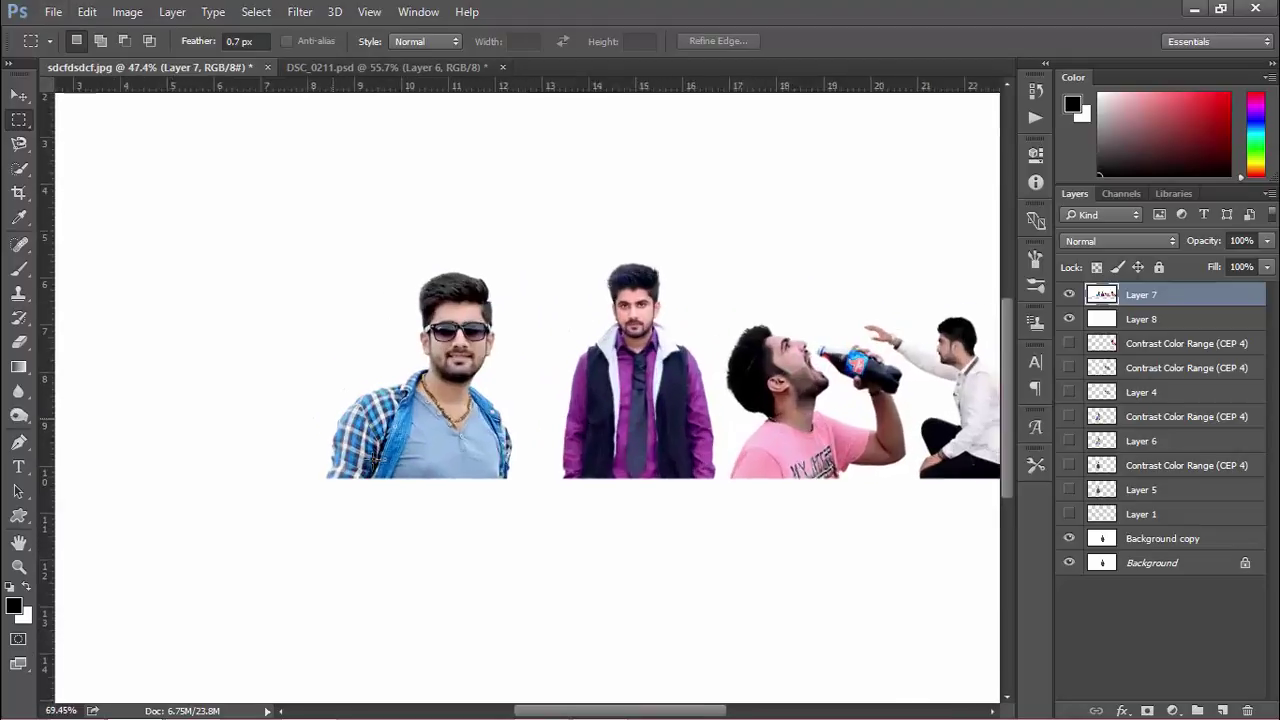
pyautogui.scroll(-5, 323, 462)
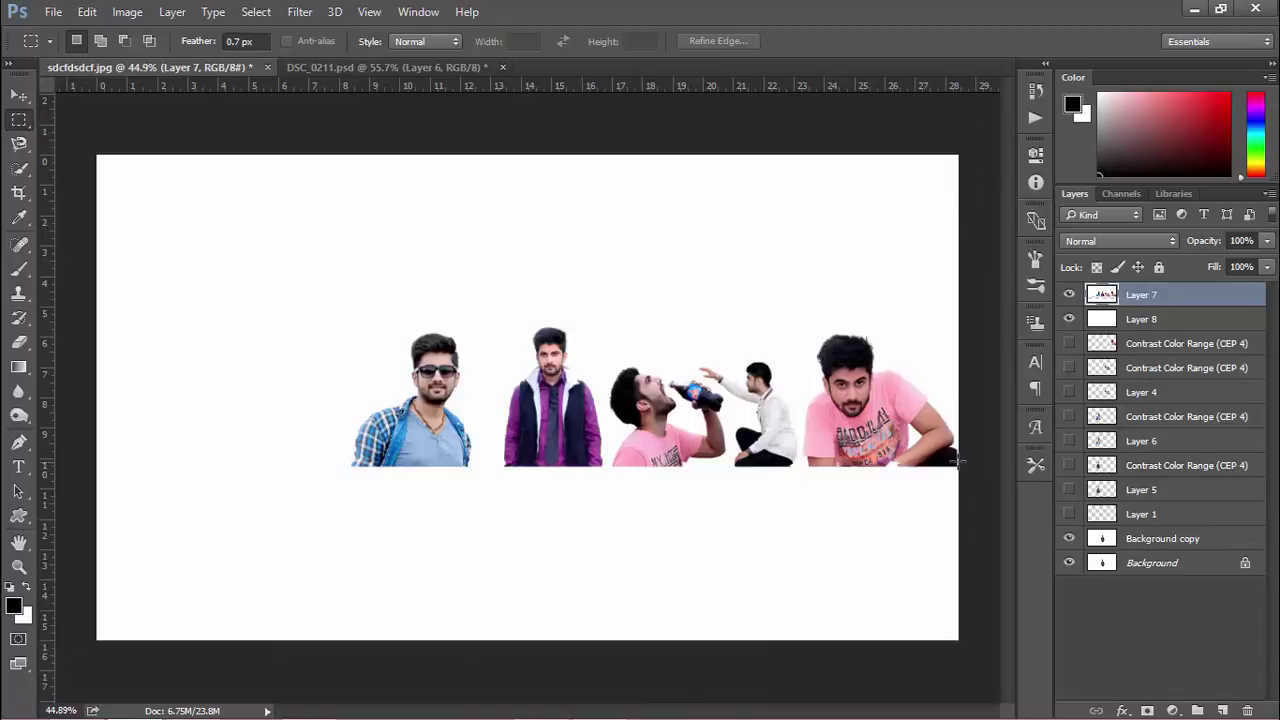
# Nudge Layer 7 slightly to the right so the last man's dark trousers meet the canvas's right edge.
pyautogui.scroll(5, 965, 480)
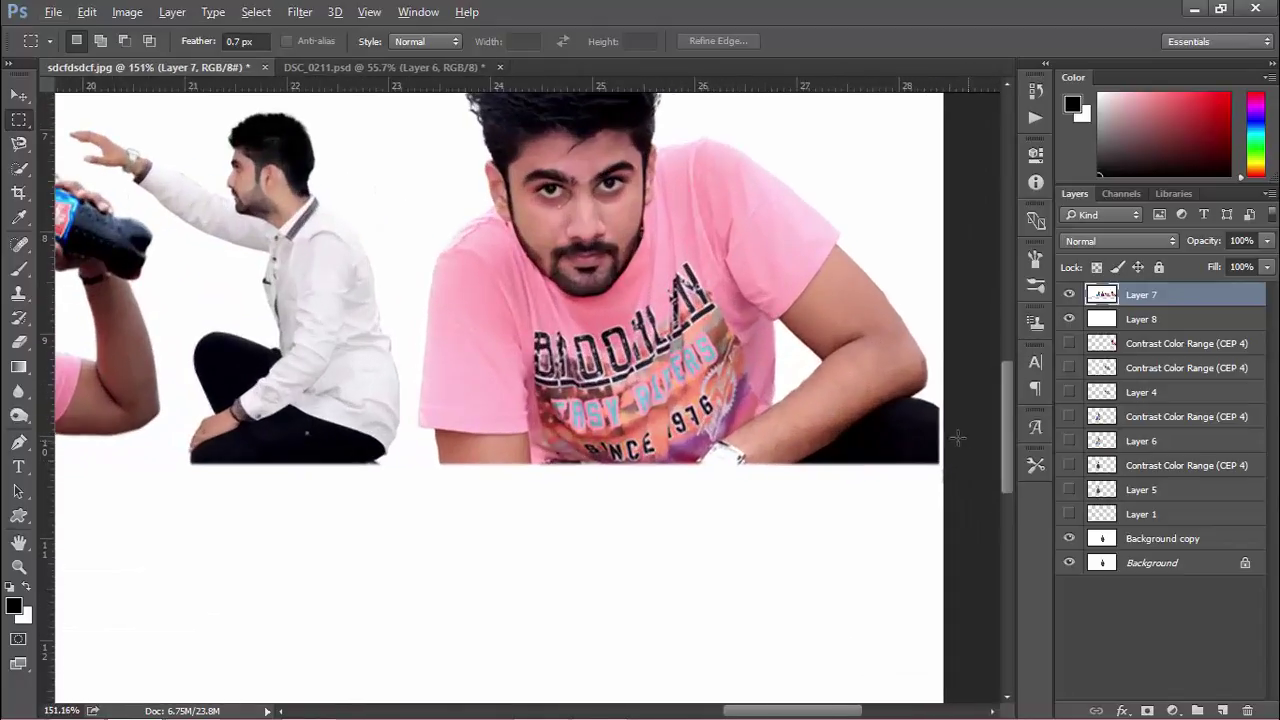
pyautogui.moveTo(790, 411); pyautogui.dragTo(789, 402)
pyautogui.hotkey('ctrl', 'z')
pyautogui.press('Right')
pyautogui.press('Right')
pyautogui.press('Right')
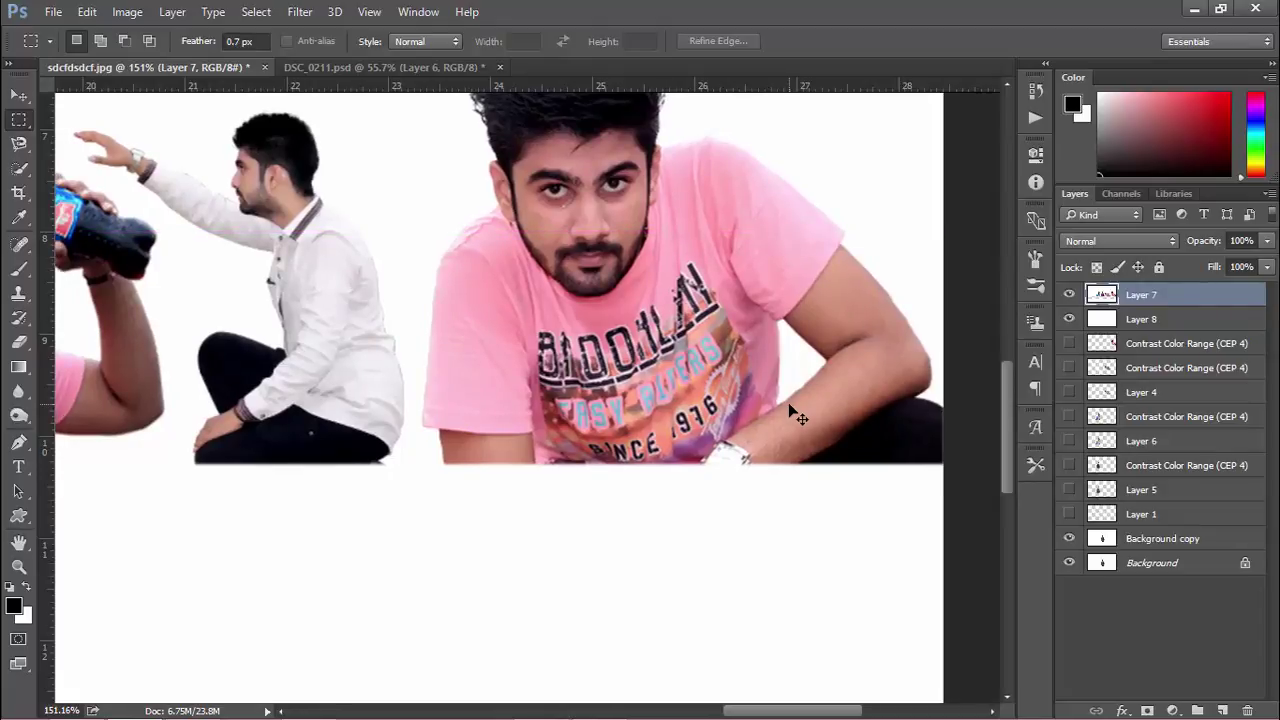
pyautogui.press('Right')
pyautogui.press('Right')
pyautogui.press('Right')
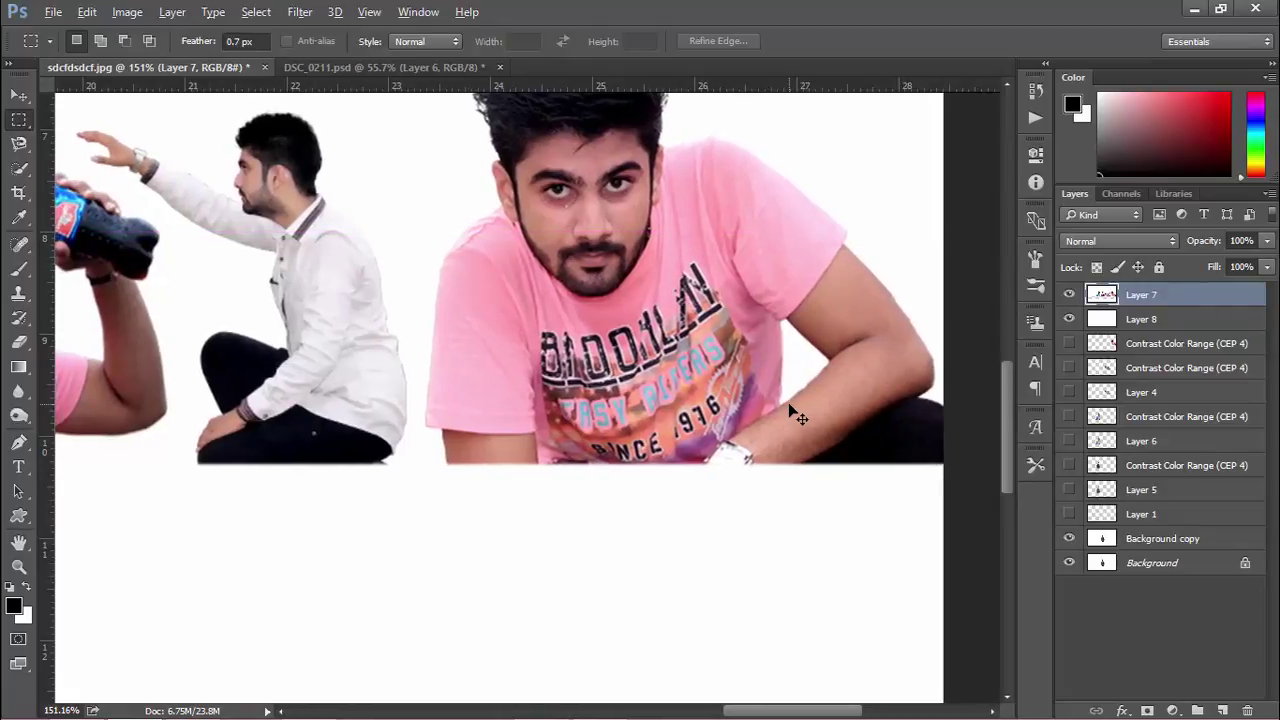
pyautogui.scroll(-8, 797, 418)
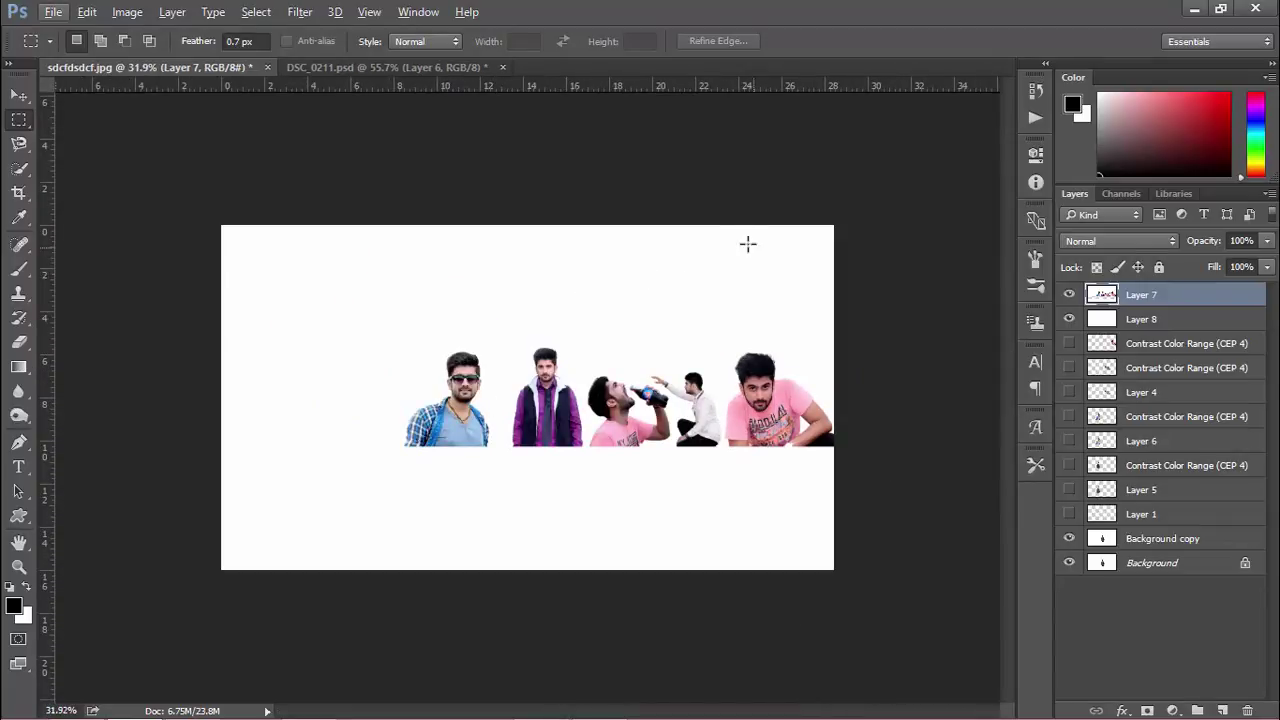
# Save a JPEG copy of the composite as 001001 on New Volume (H:), accepting the JPEG options.
pyautogui.press('alt')
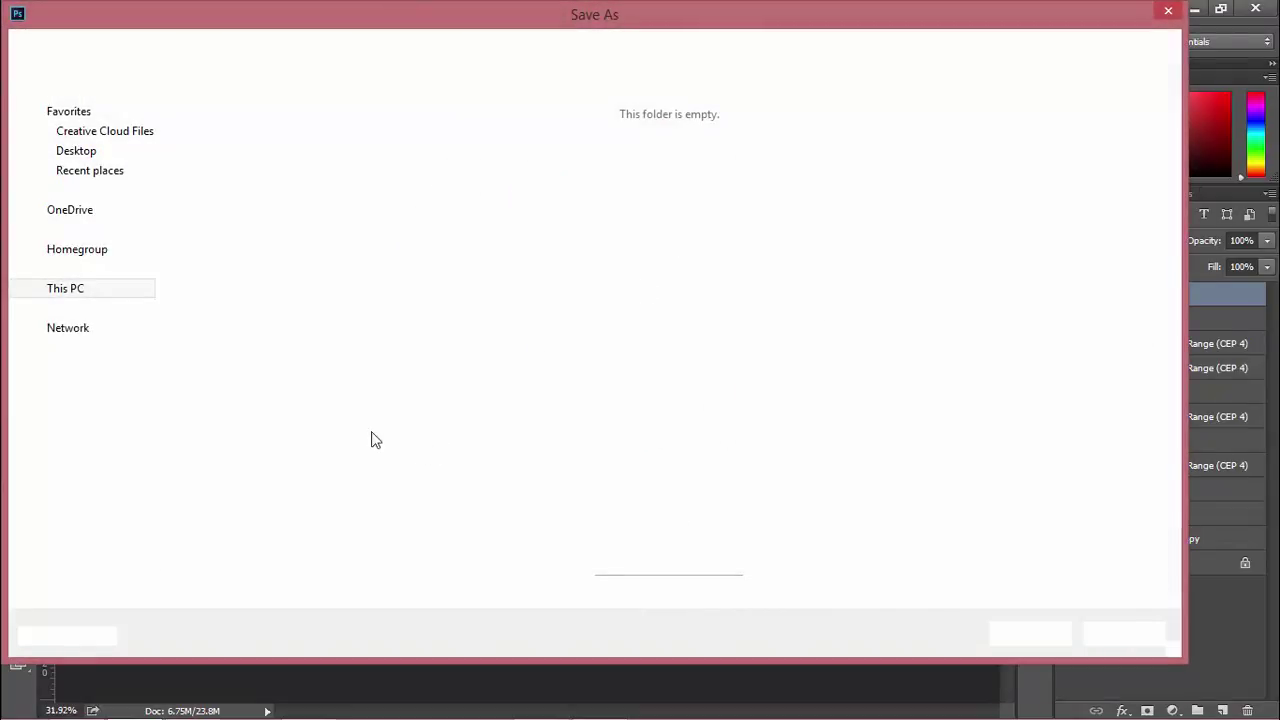
pyautogui.click(414, 484)
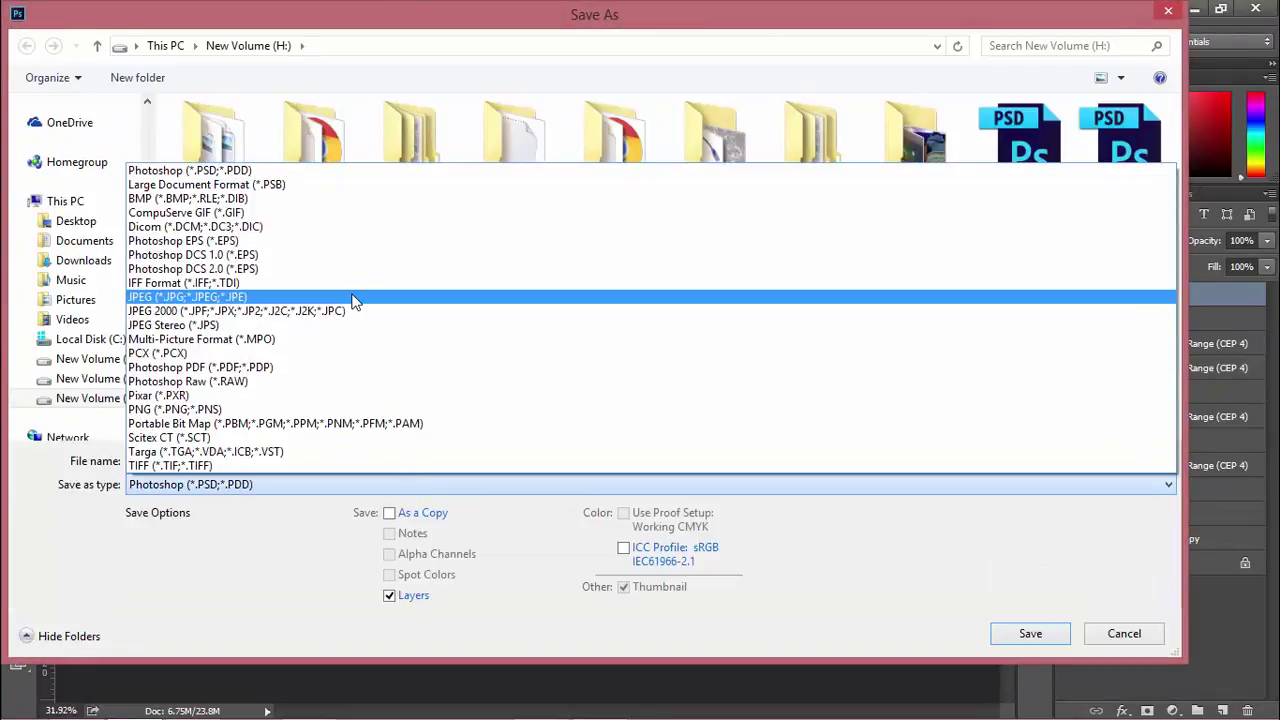
pyautogui.click(349, 293)
pyautogui.doubleClick(200, 457)
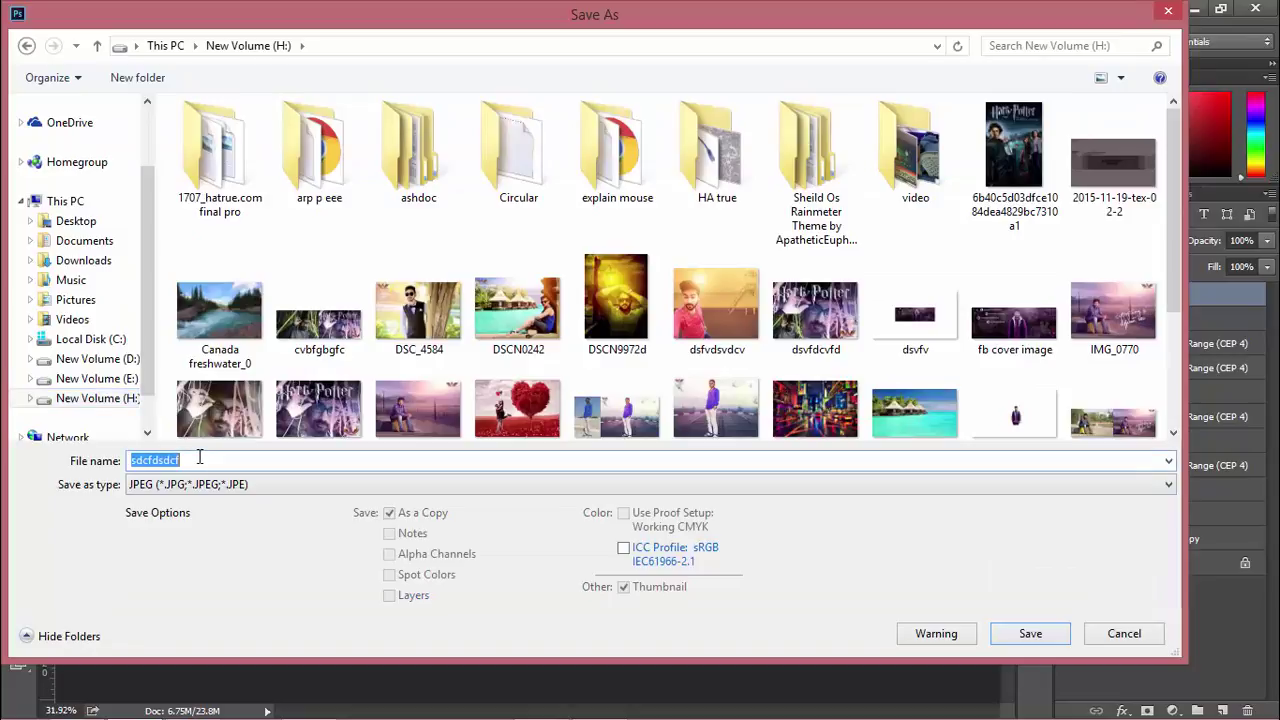
pyautogui.write('001001')
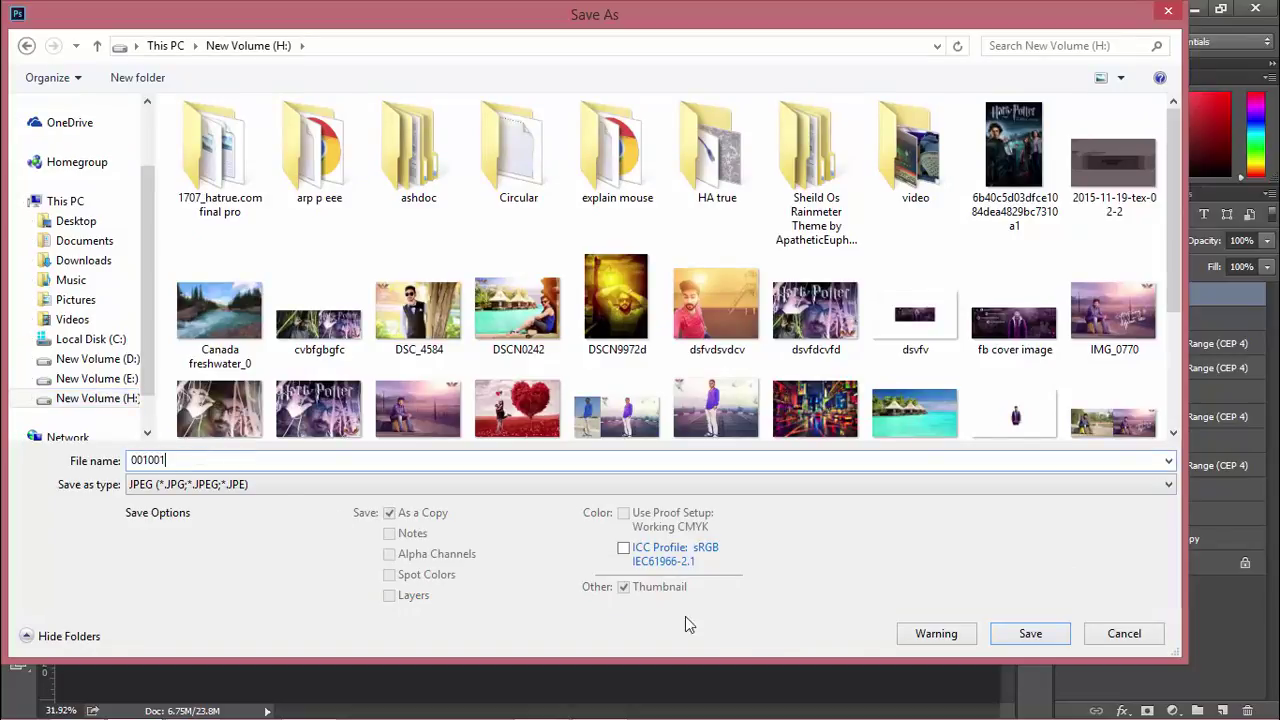
pyautogui.click(1022, 638)
pyautogui.click(755, 203)
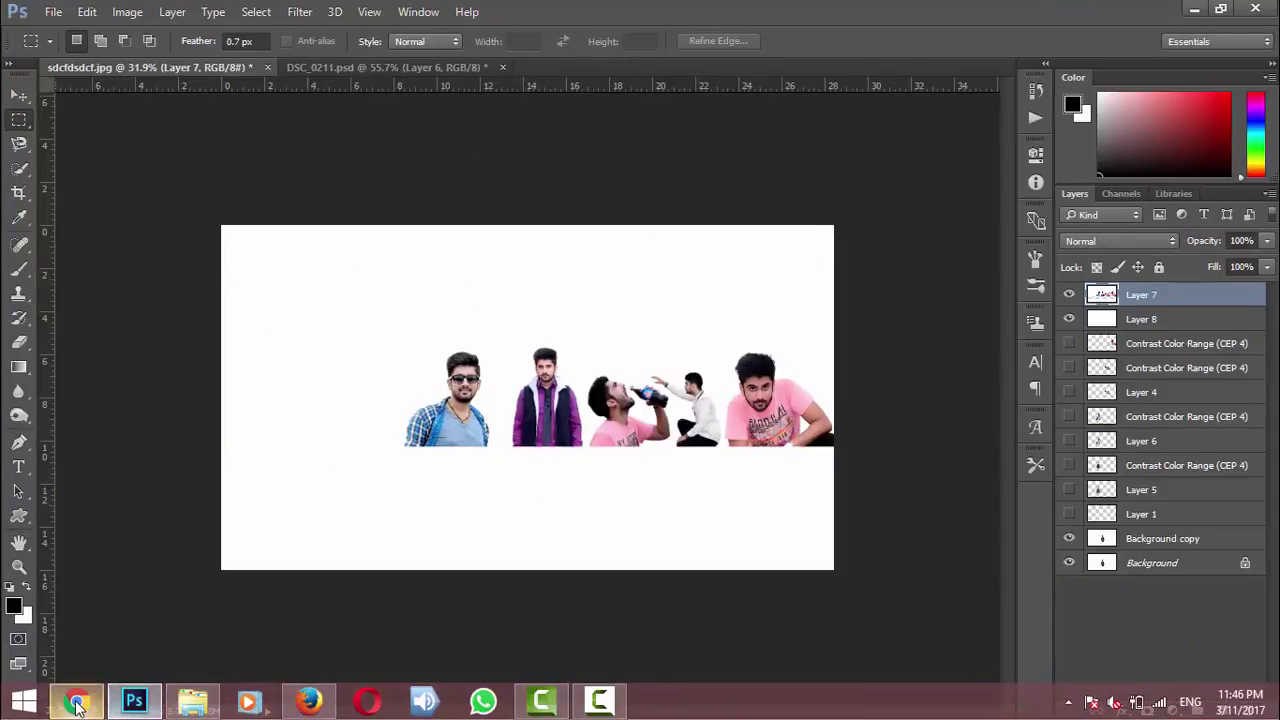
# Switch to the YouTube channel page in Chrome and open the channel art for editing.
pyautogui.click(77, 706)
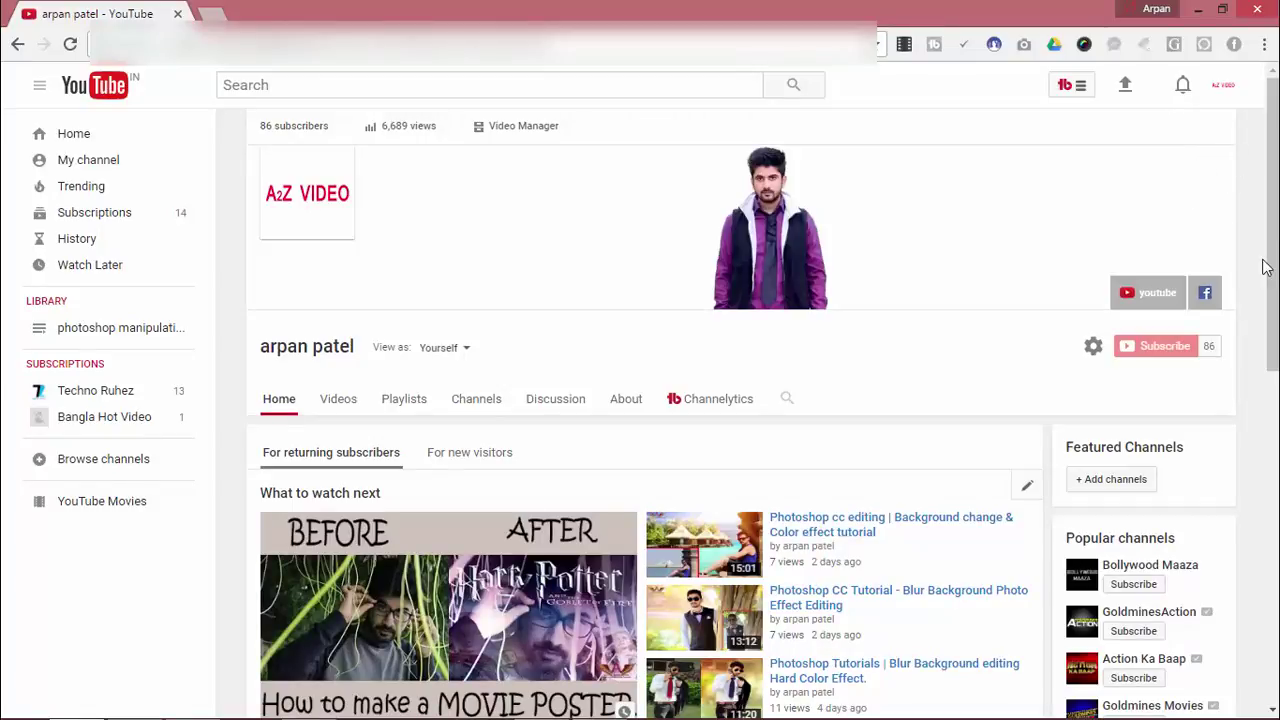
pyautogui.scroll(-3, 1035, 227)
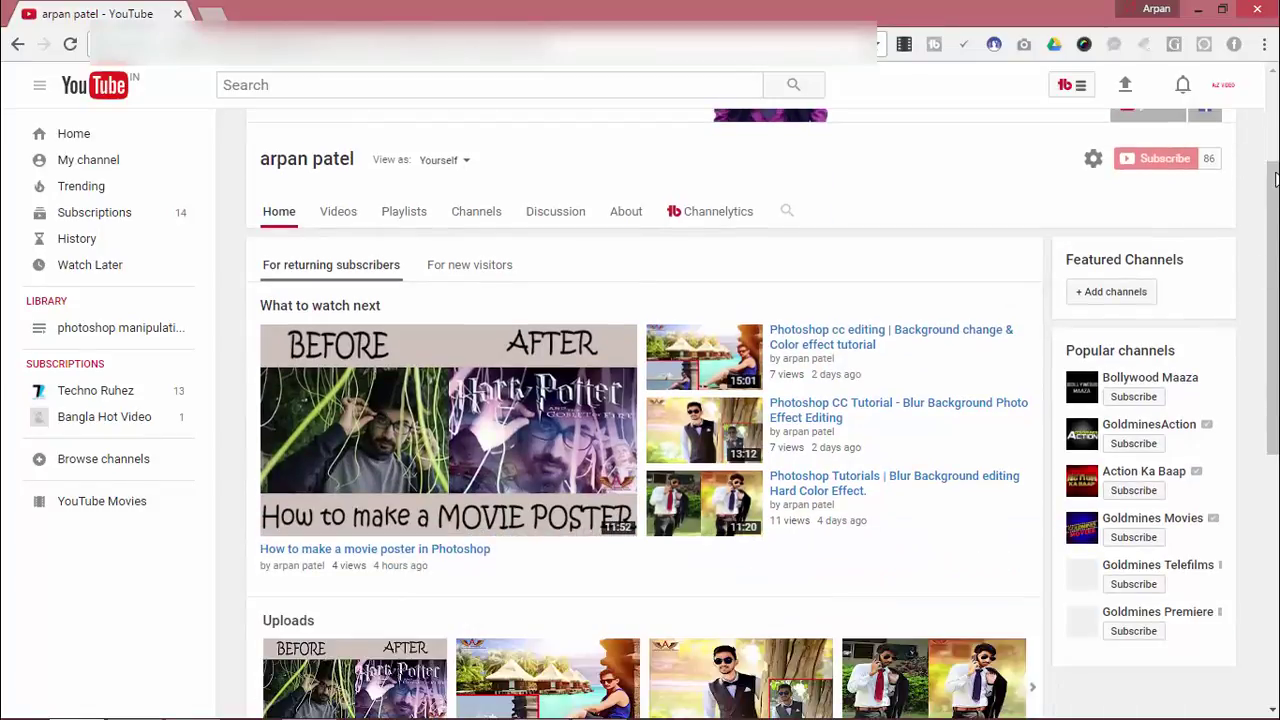
pyautogui.scroll(3, 1210, 180)
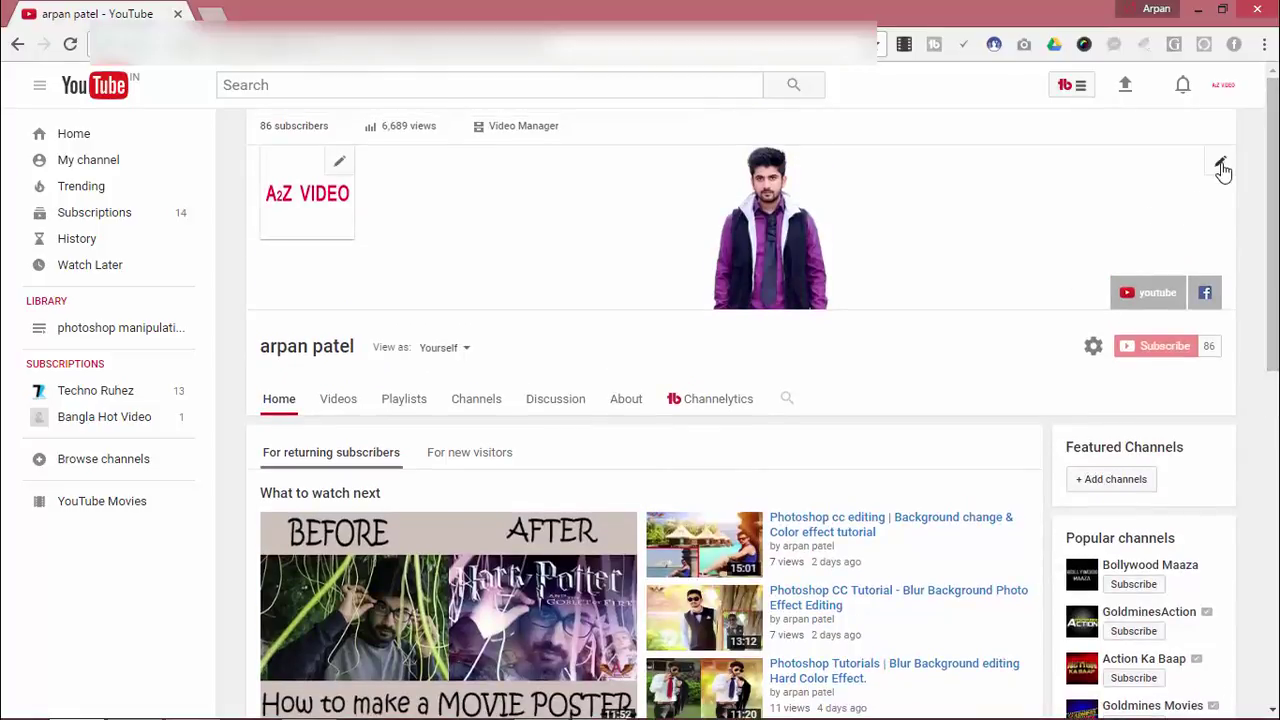
pyautogui.click(1221, 166)
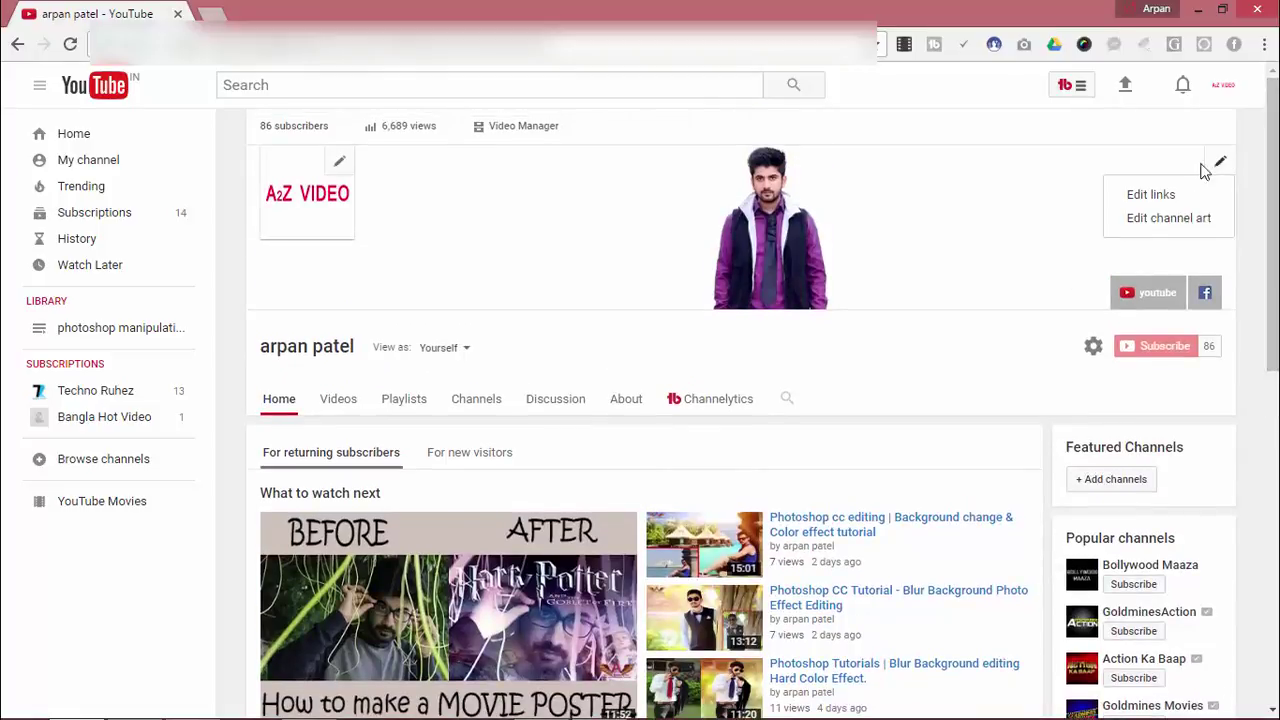
pyautogui.click(1168, 218)
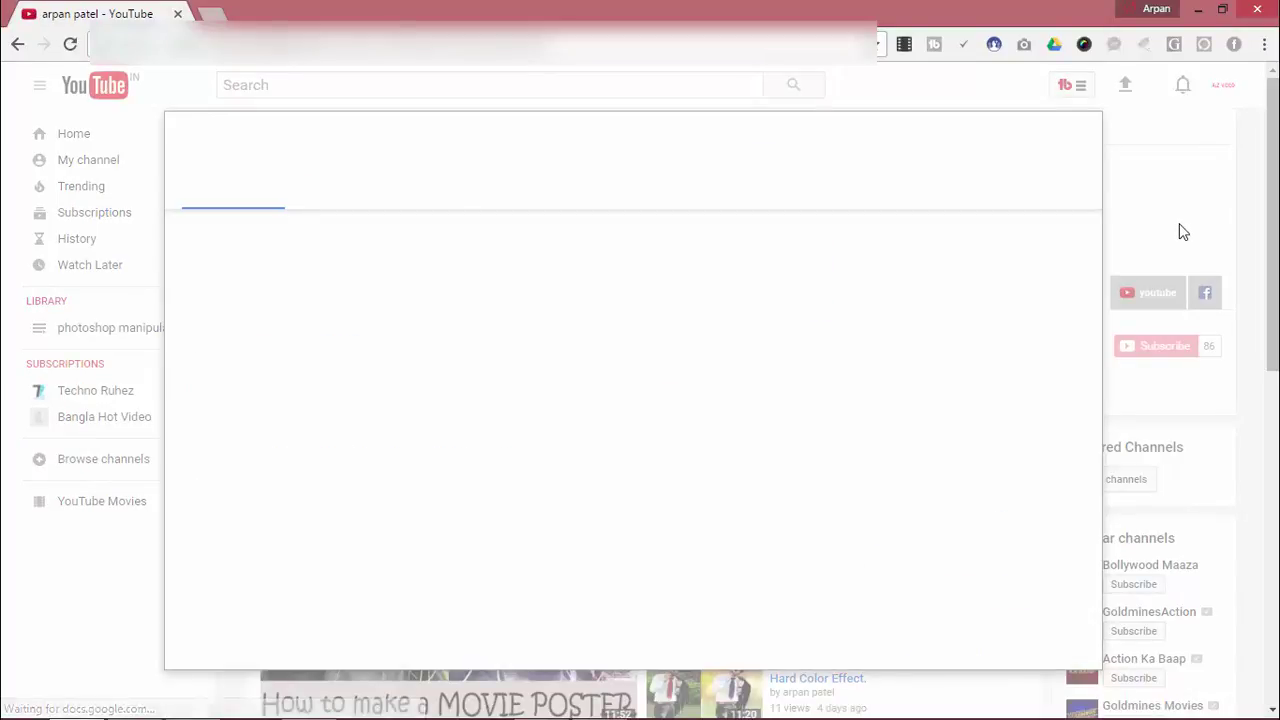
# Upload the 001001 image from New Volume (H:) and apply it as the channel art.
pyautogui.click(659, 452)
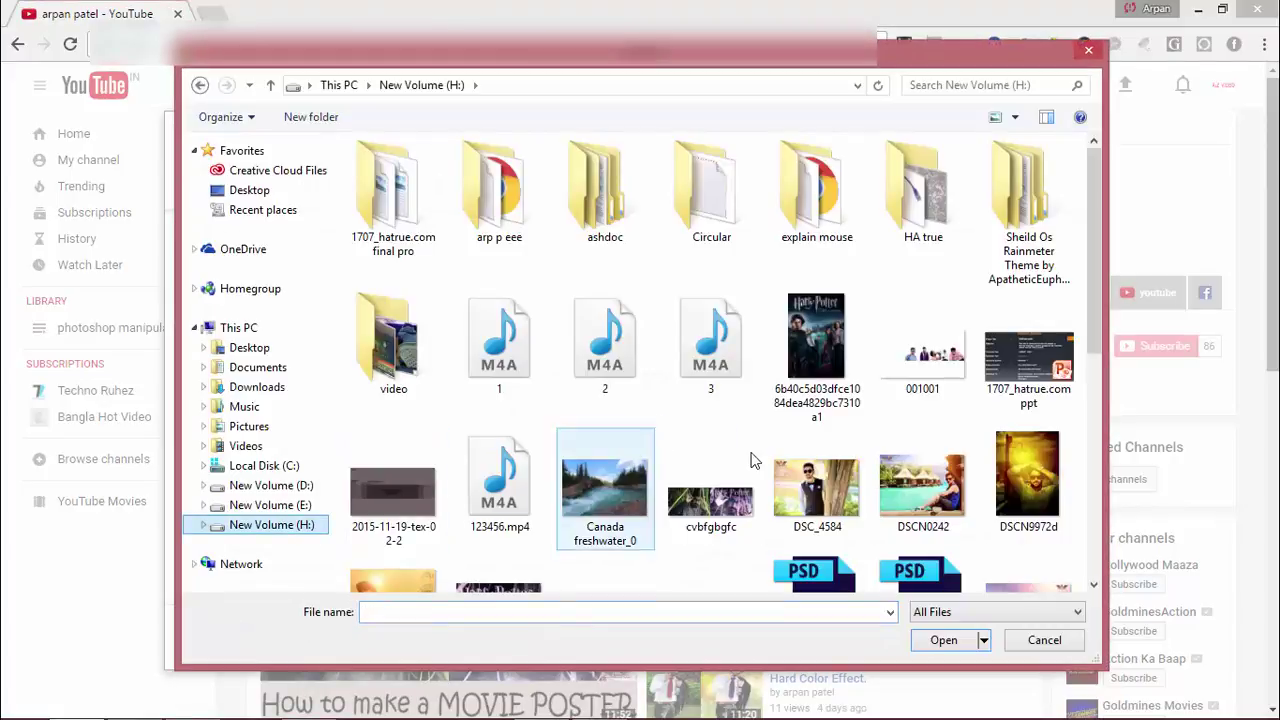
pyautogui.click(715, 487)
pyautogui.click(922, 352)
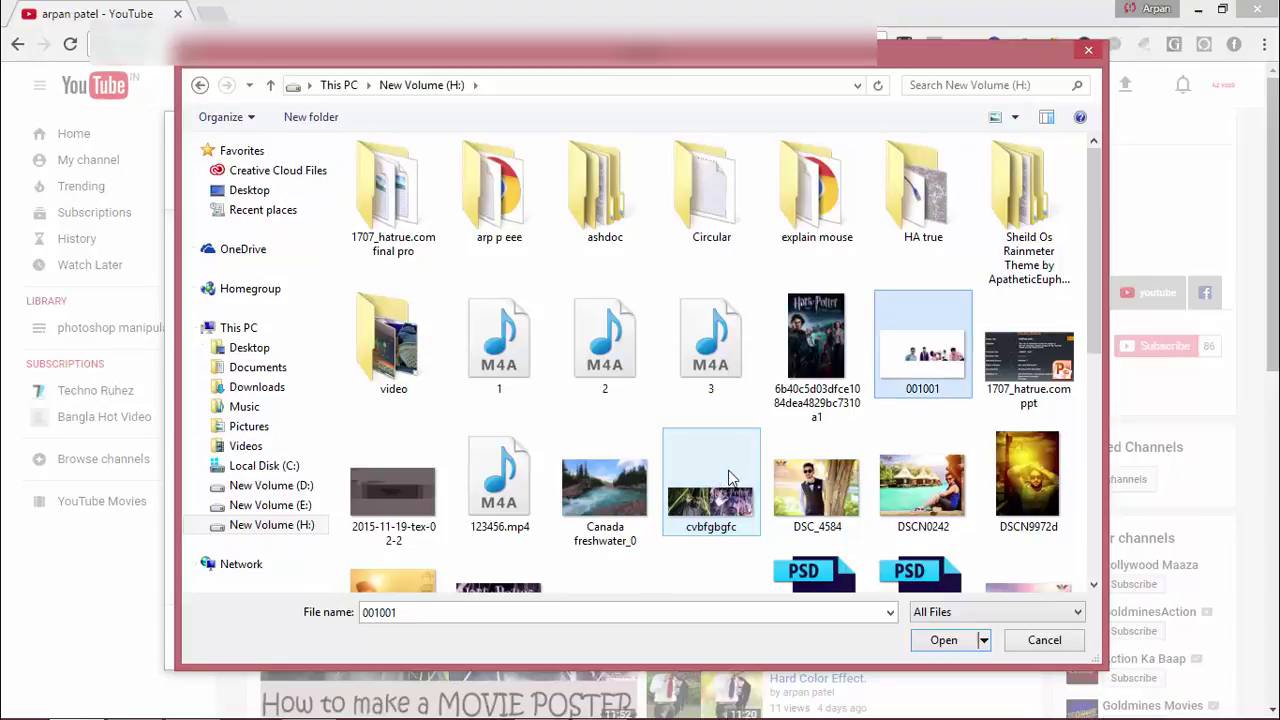
pyautogui.click(944, 640)
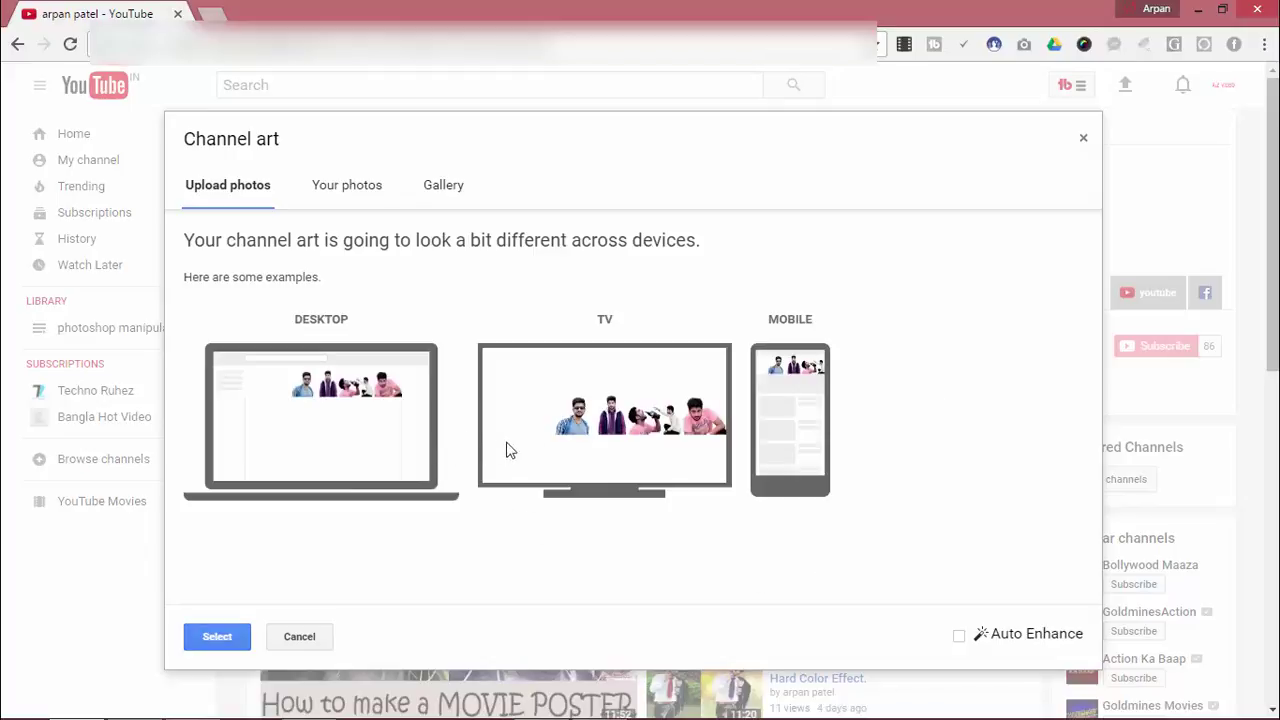
pyautogui.click(226, 640)
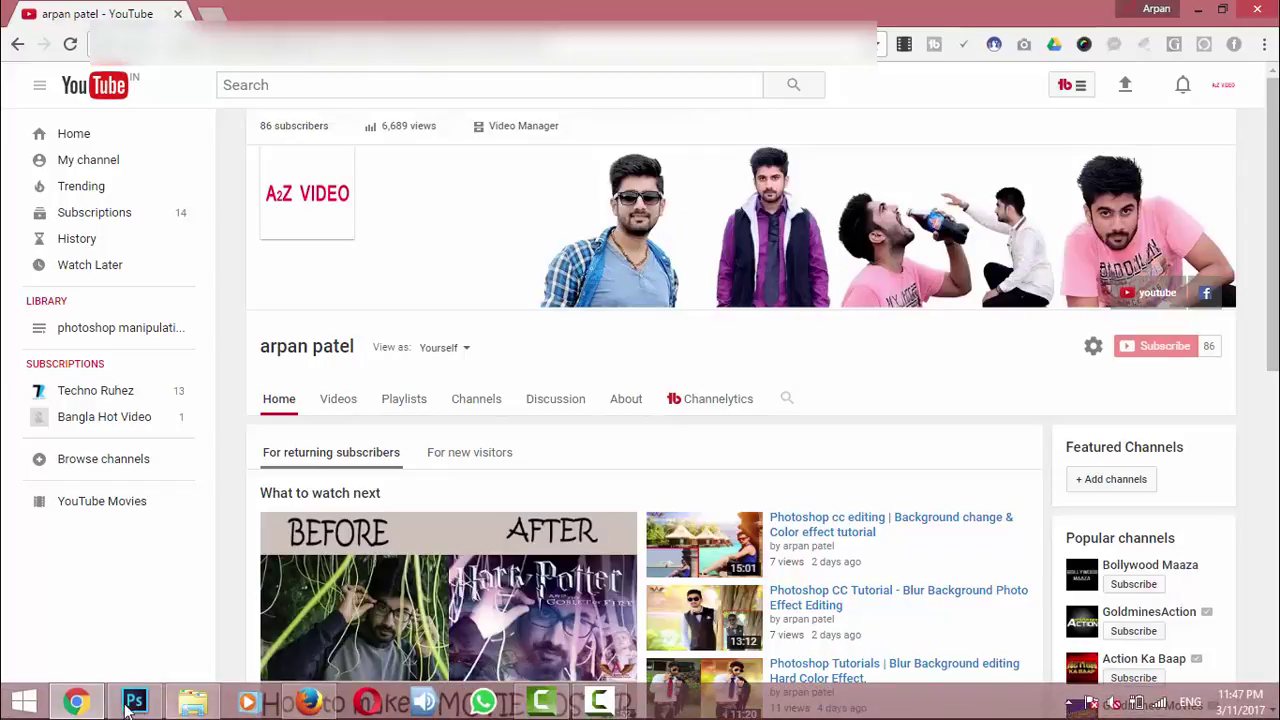
pyautogui.click(134, 706)
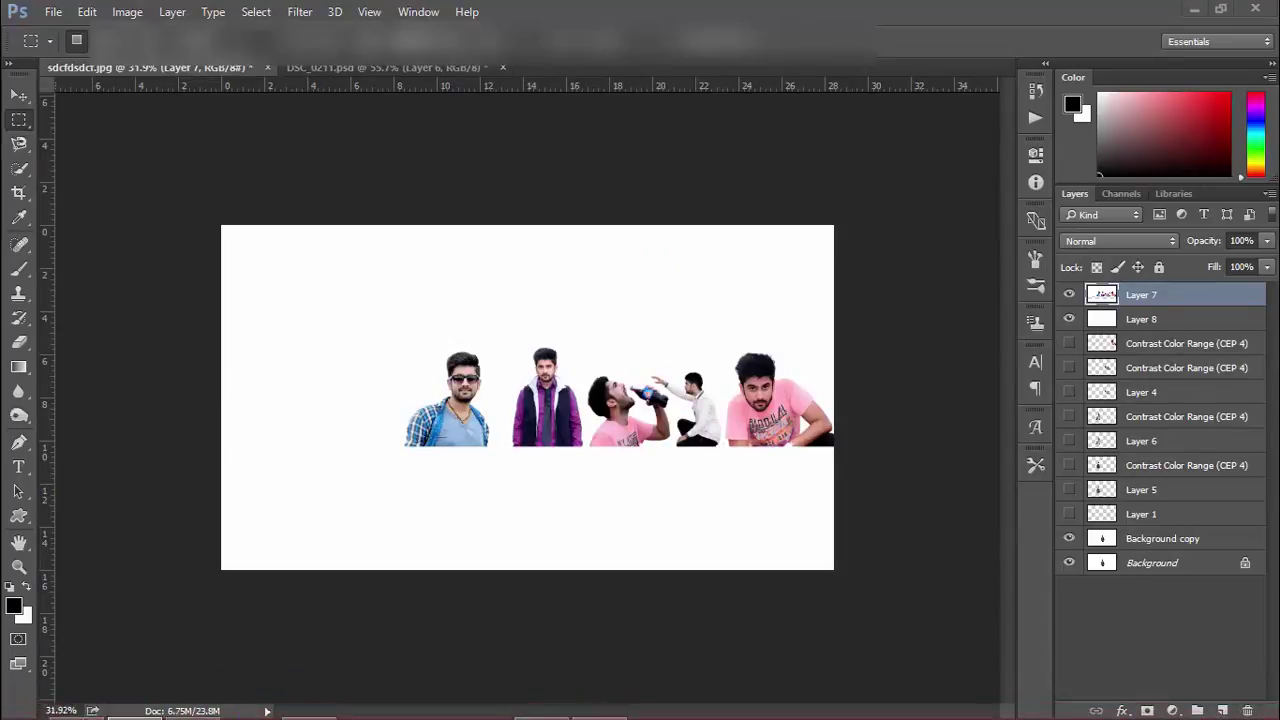
pyautogui.click(78, 703)
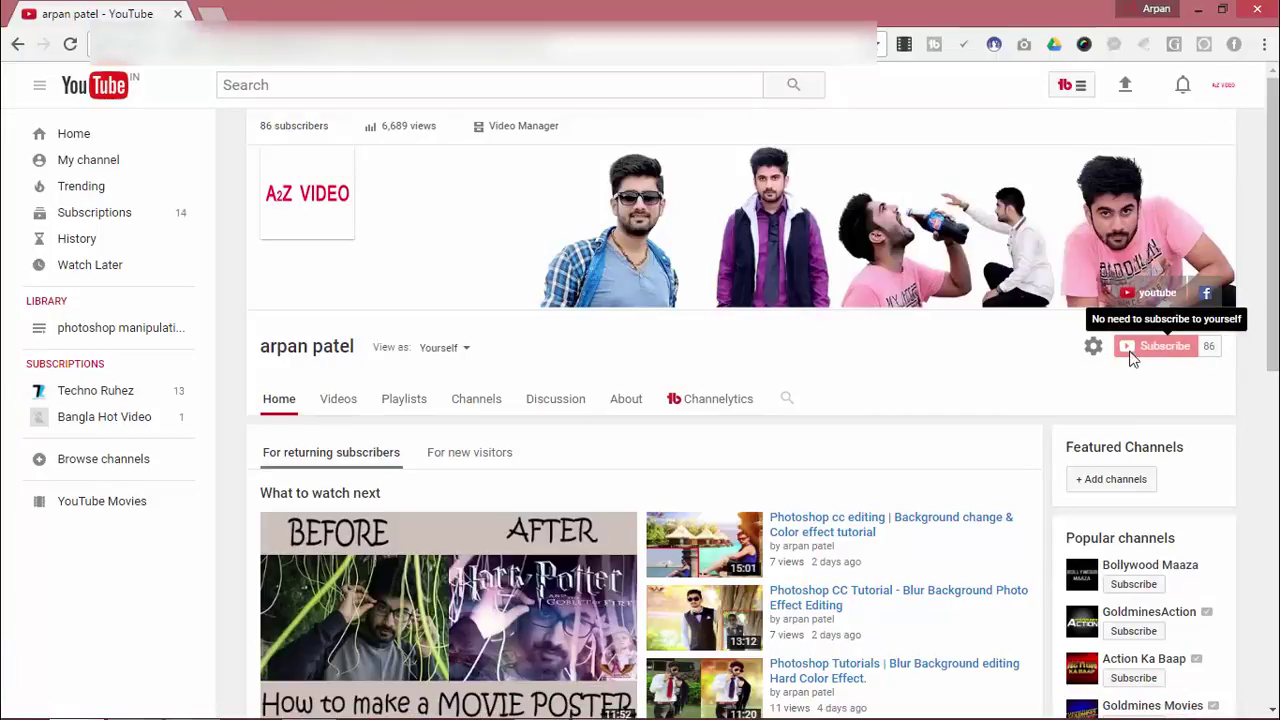
pyautogui.scroll(-1, 780, 420)
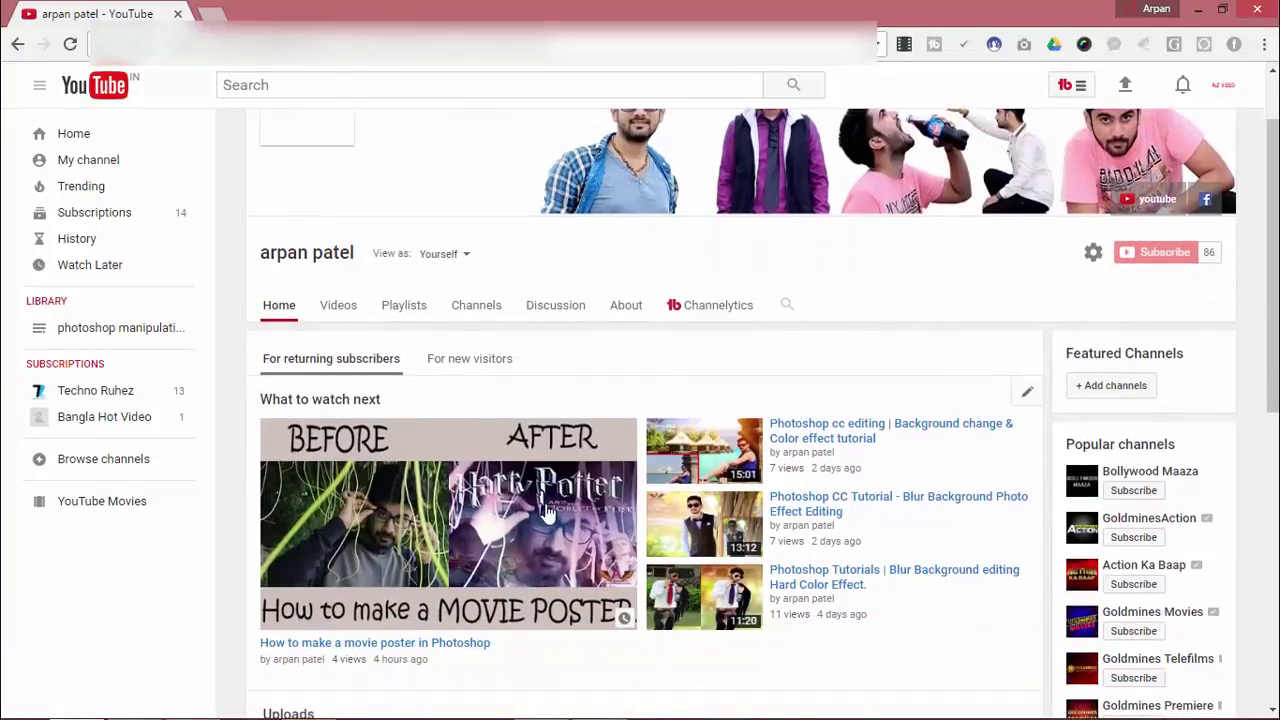
pyautogui.scroll(1, 643, 558)
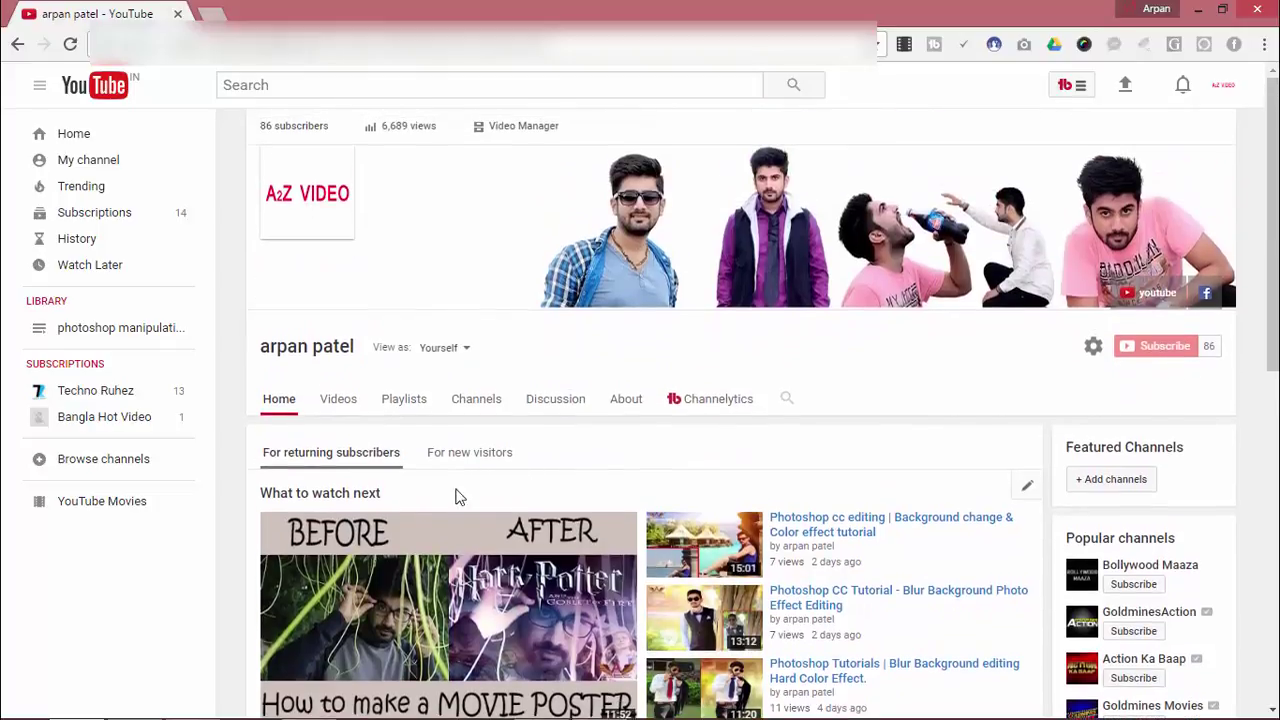